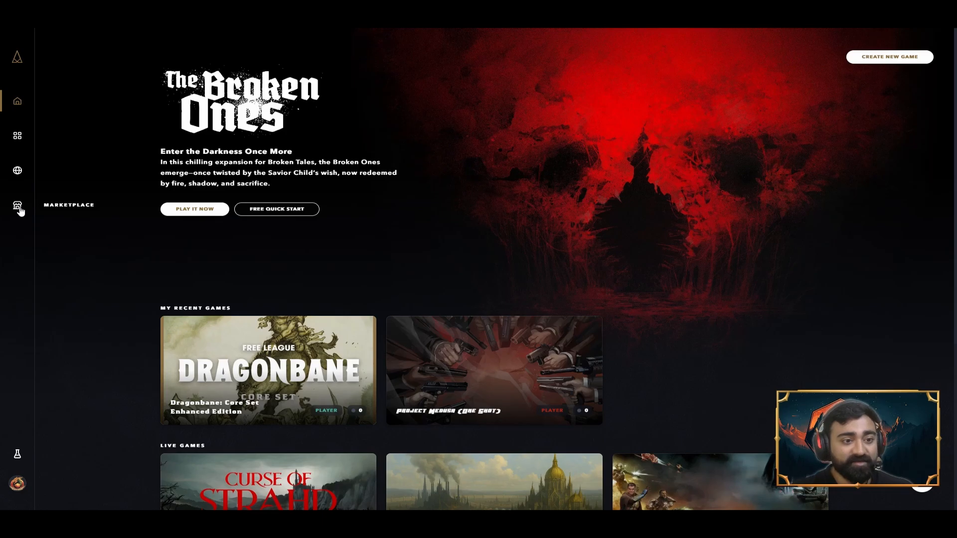
Open the marketplace and look over its new releases and top sellers
click(20, 209)
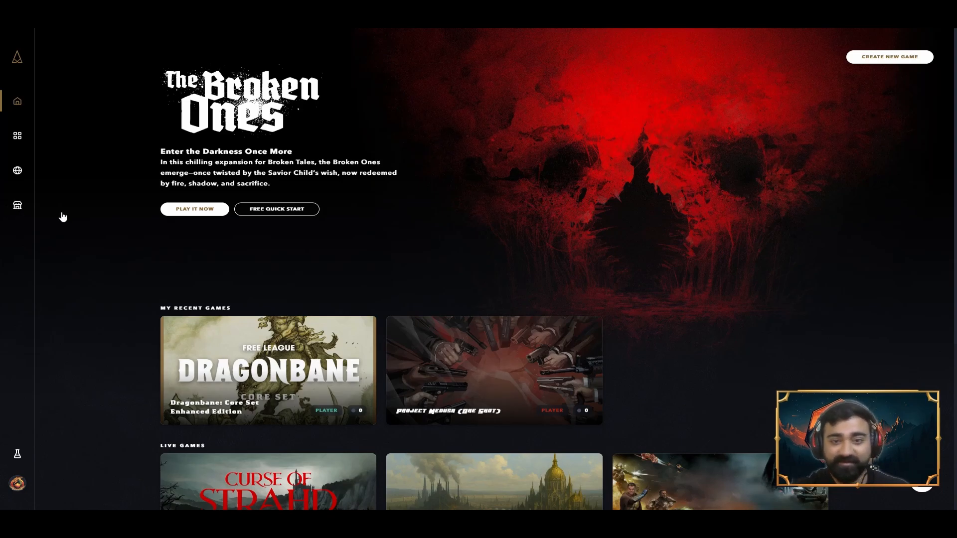
click(18, 205)
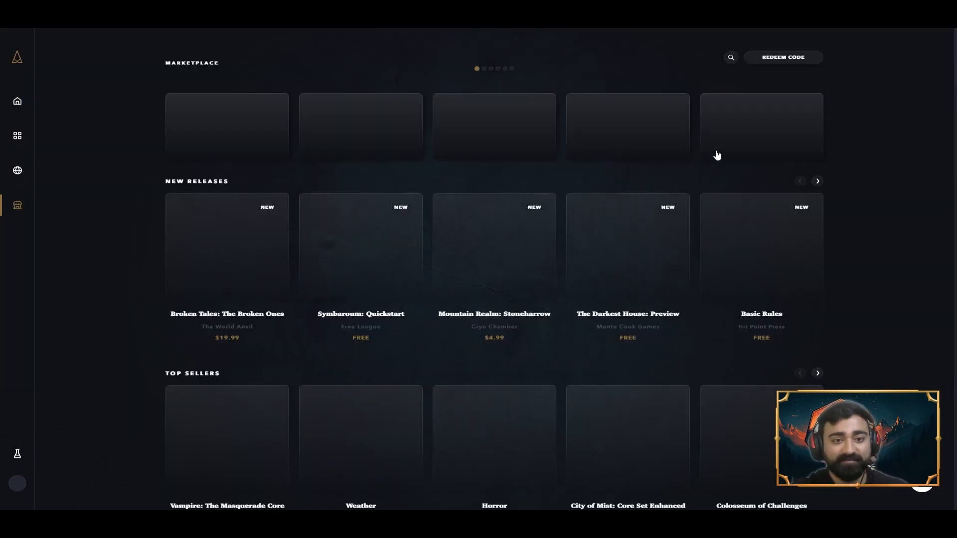
scroll(732, 69, down, 2)
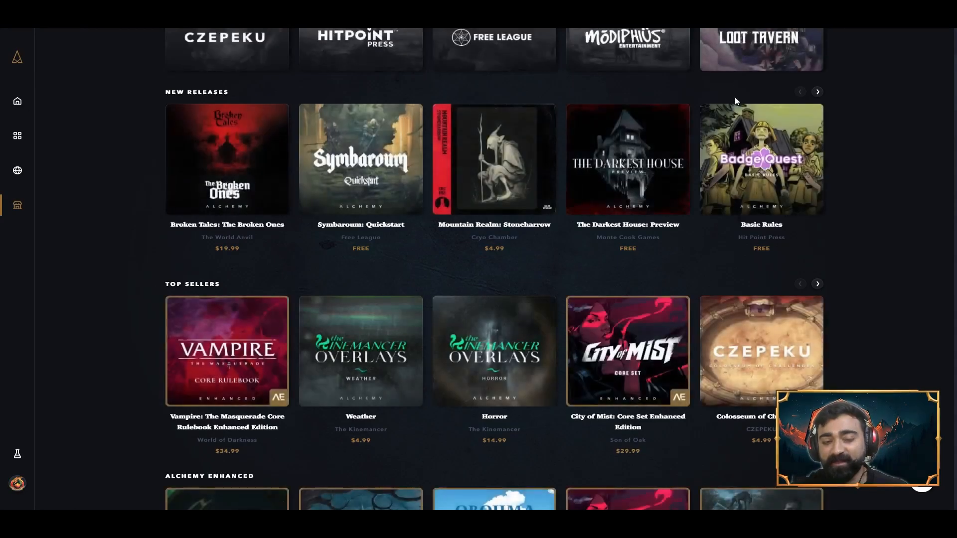
scroll(737, 210, up, 5)
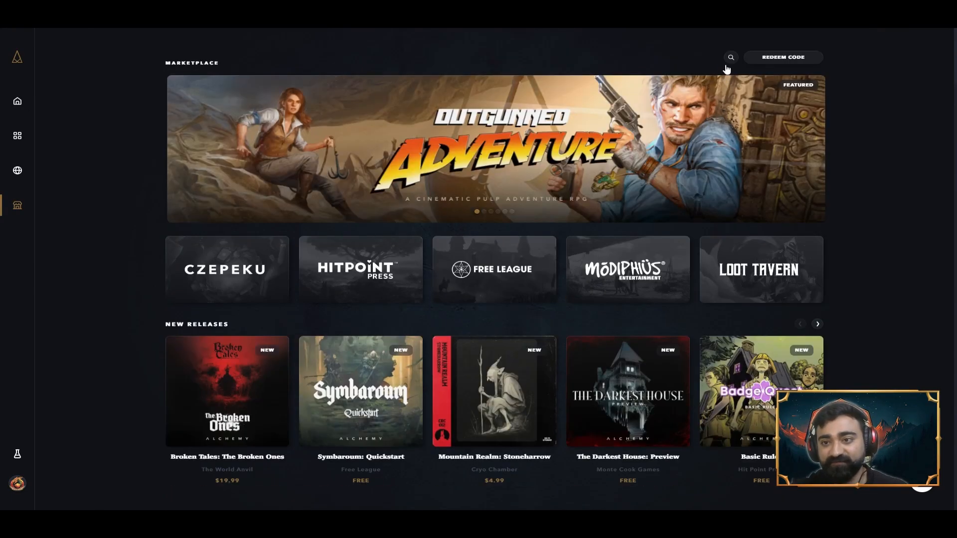
scroll(727, 69, down, 1)
click(729, 67)
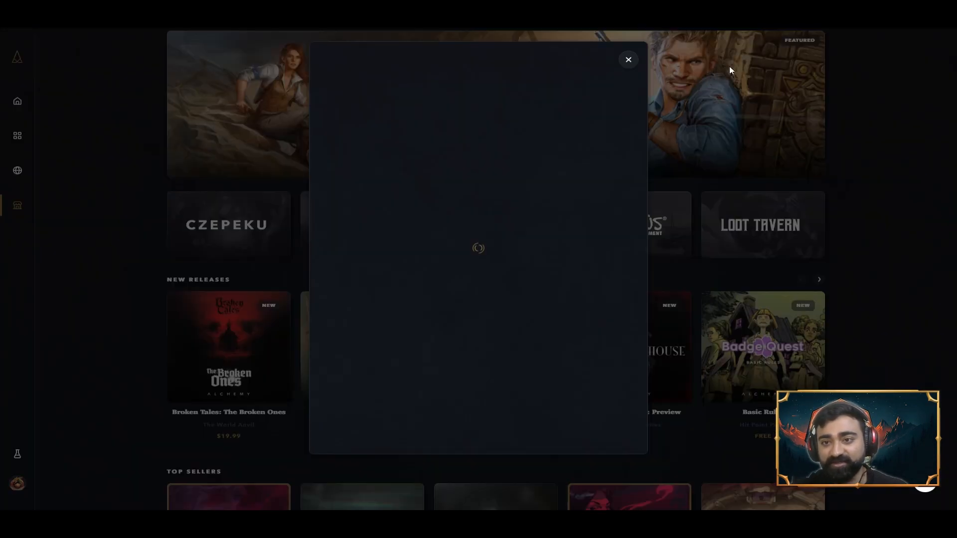
scroll(727, 71, up, 1)
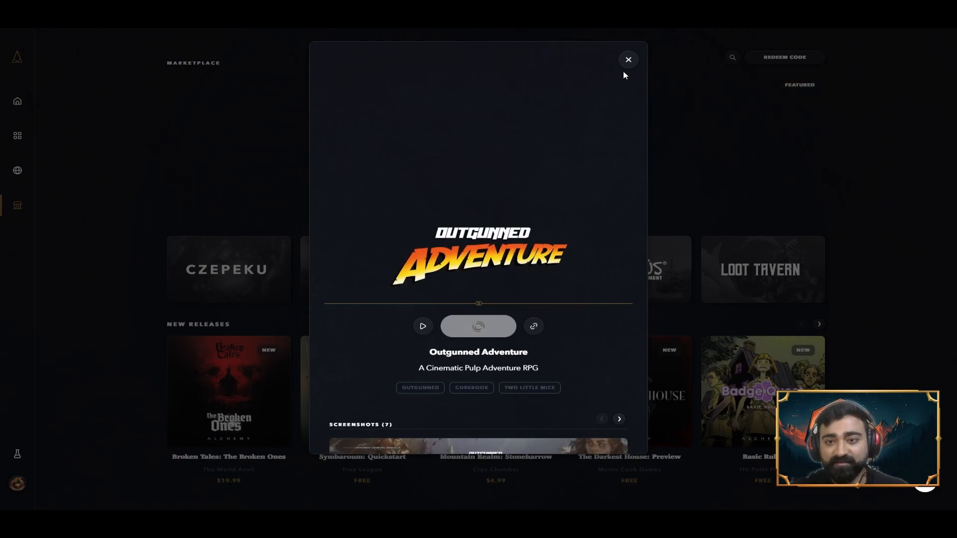
click(737, 60)
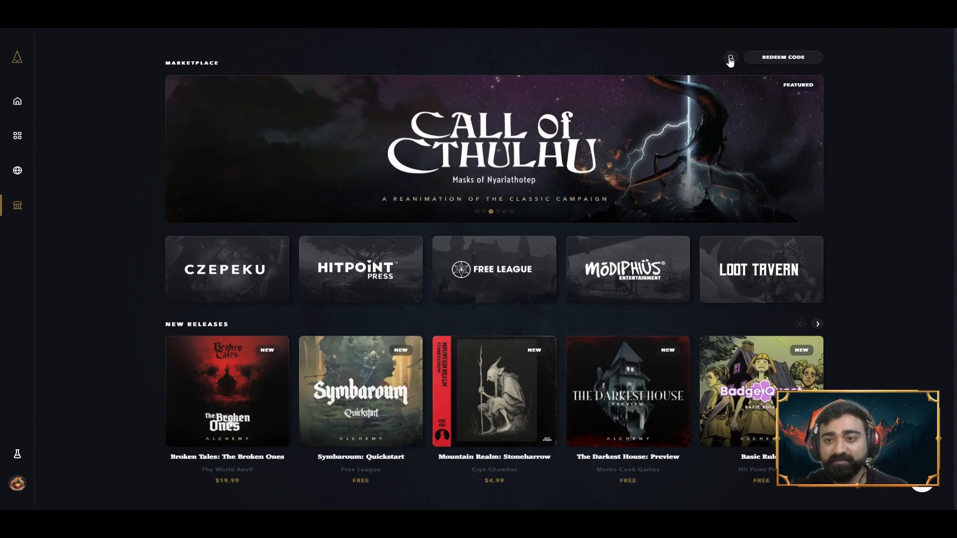
Search the marketplace for Dragonbane and view the details of the Dragonbane: Quickstart title
click(730, 60)
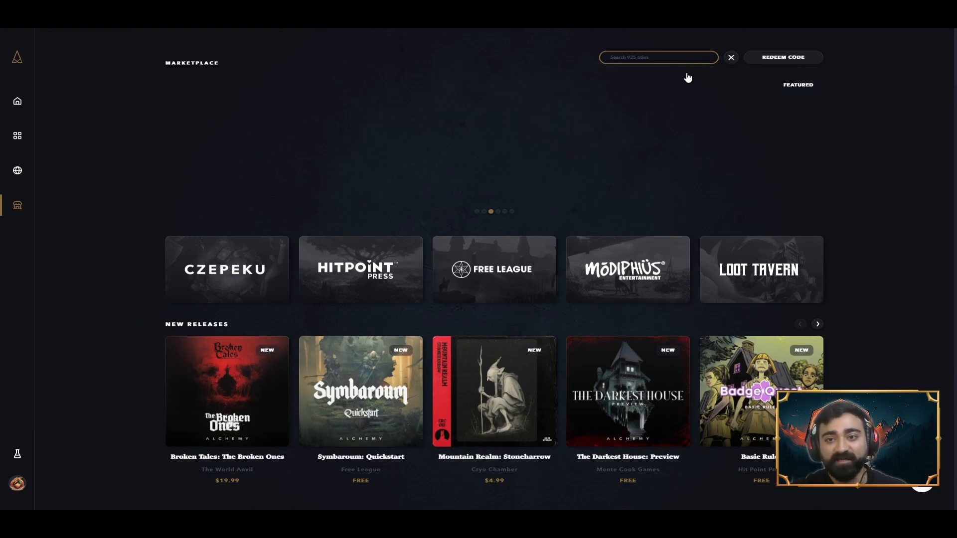
text(Dragonbane)
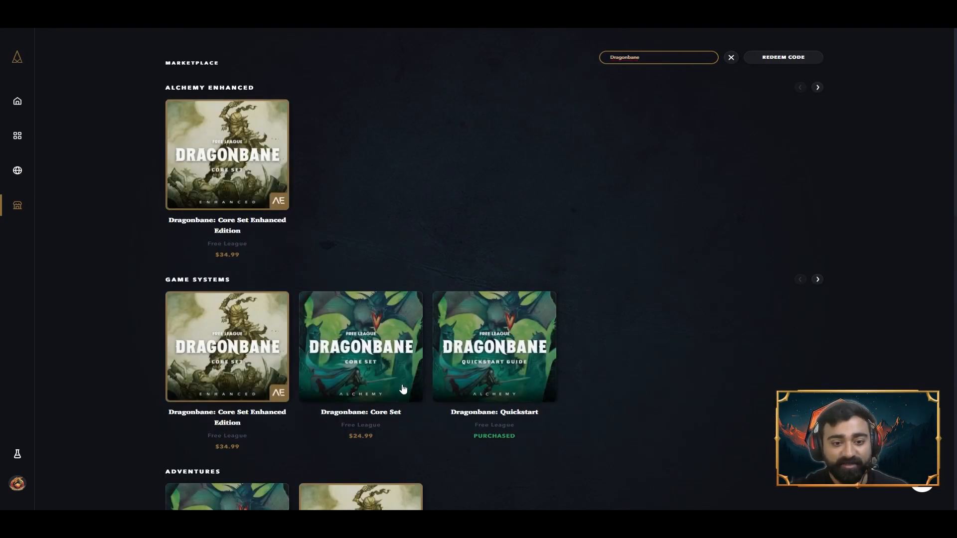
scroll(617, 365, down, 3)
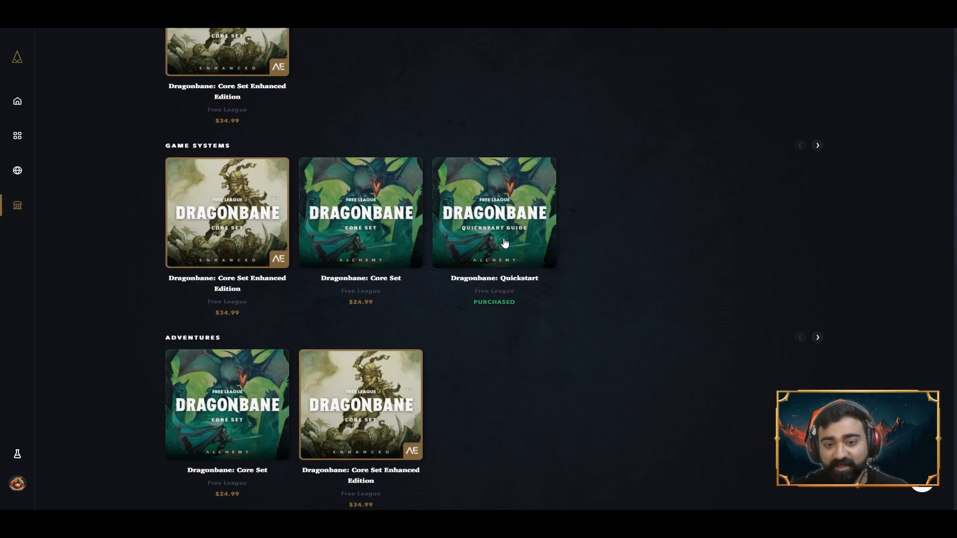
click(531, 237)
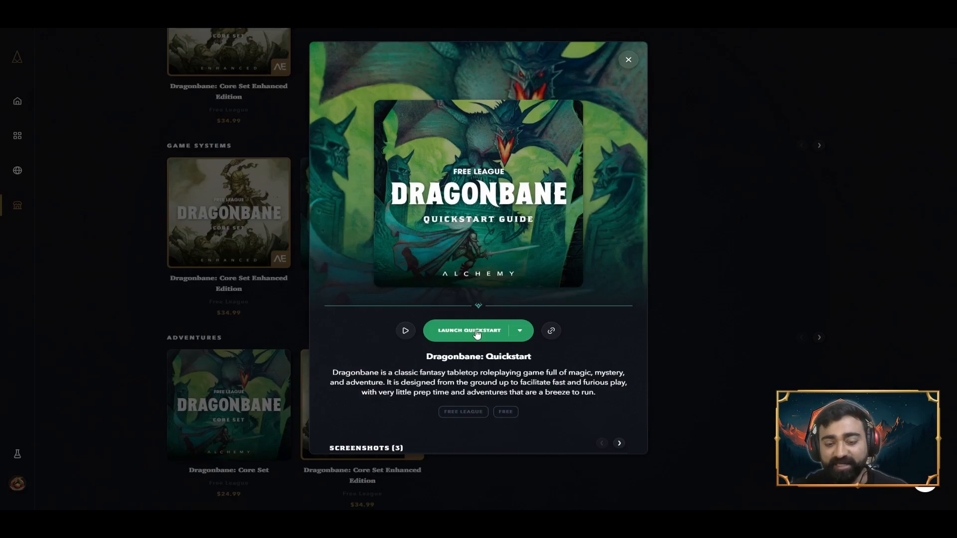
click(630, 62)
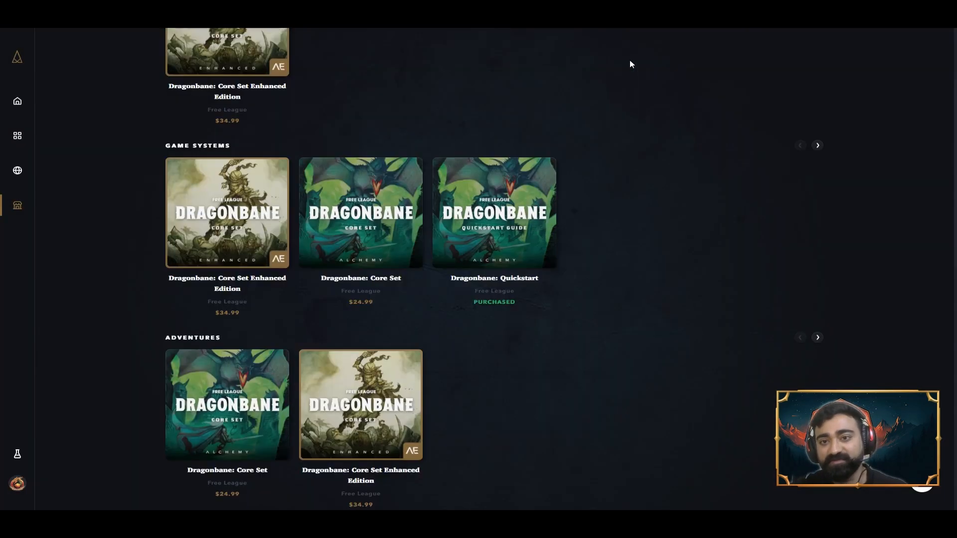
Create a blank character in the character library with Dragonbane as the game system
click(18, 137)
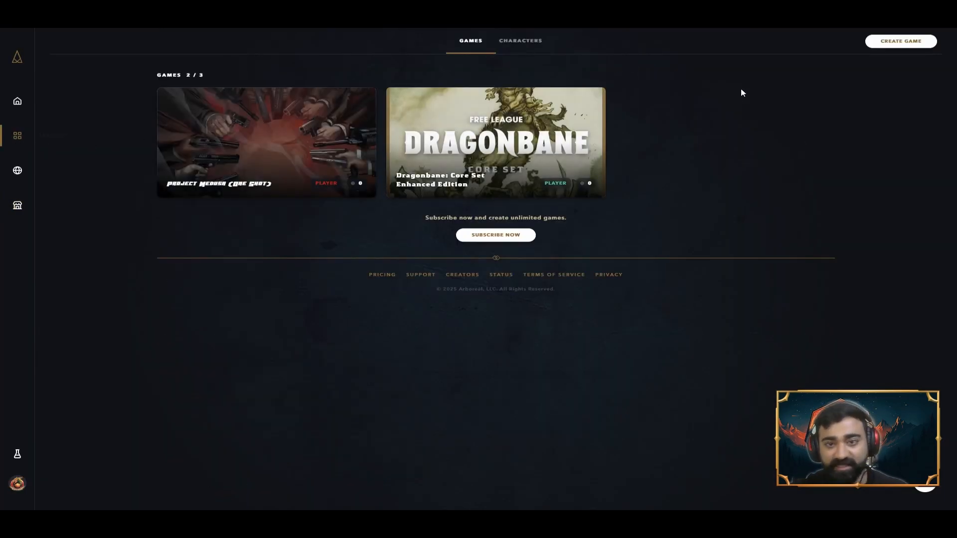
click(522, 49)
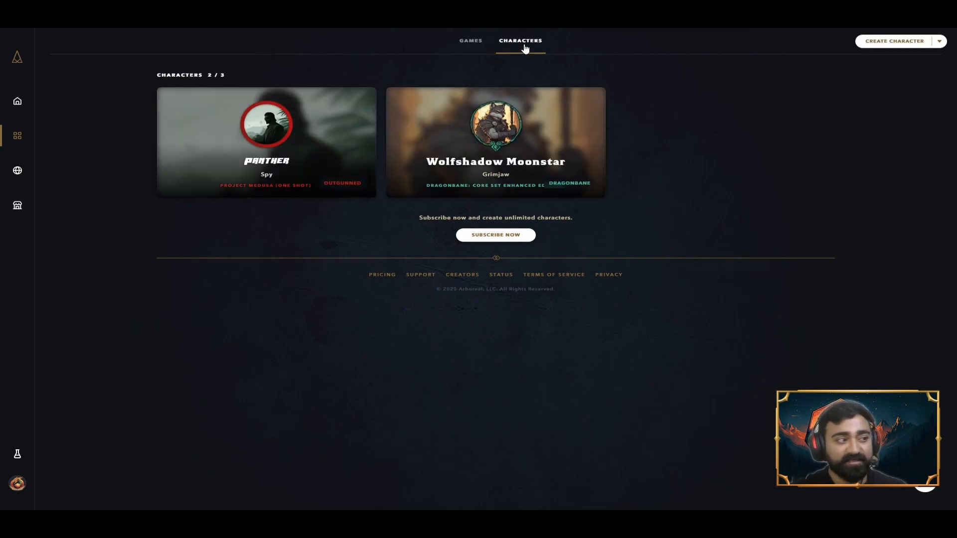
click(921, 48)
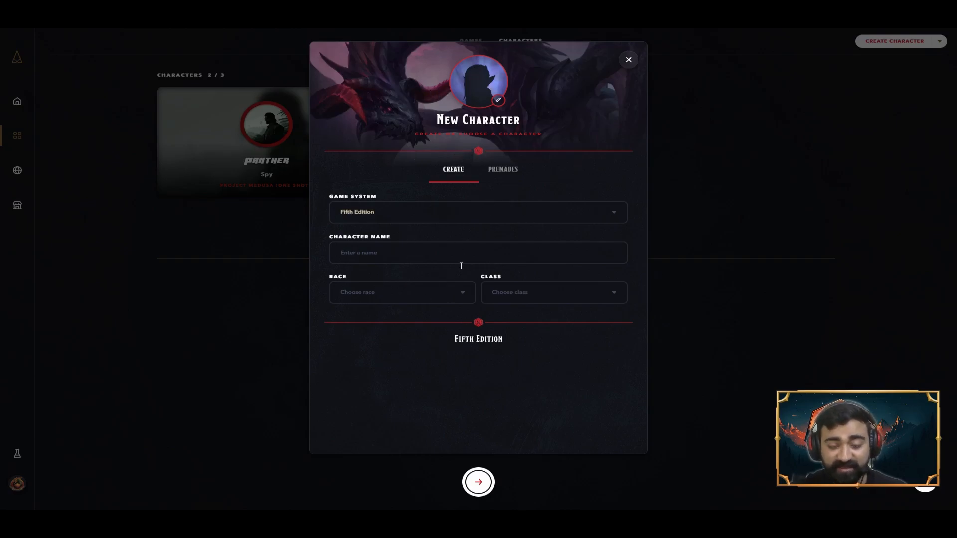
click(542, 220)
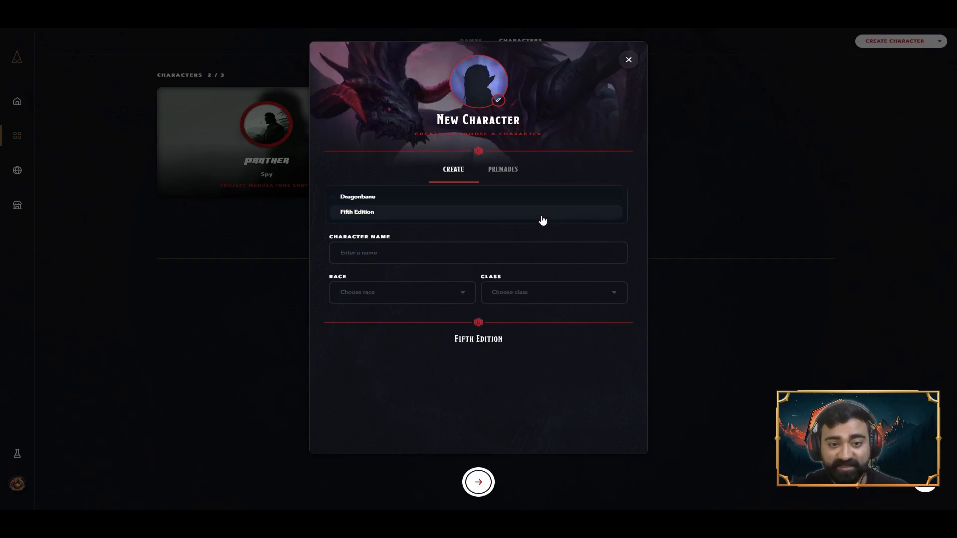
click(392, 199)
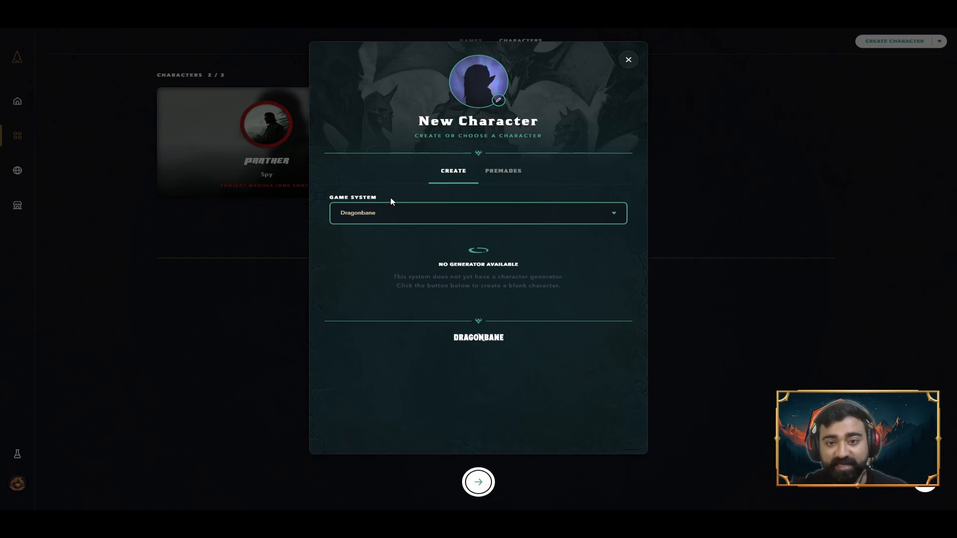
click(478, 481)
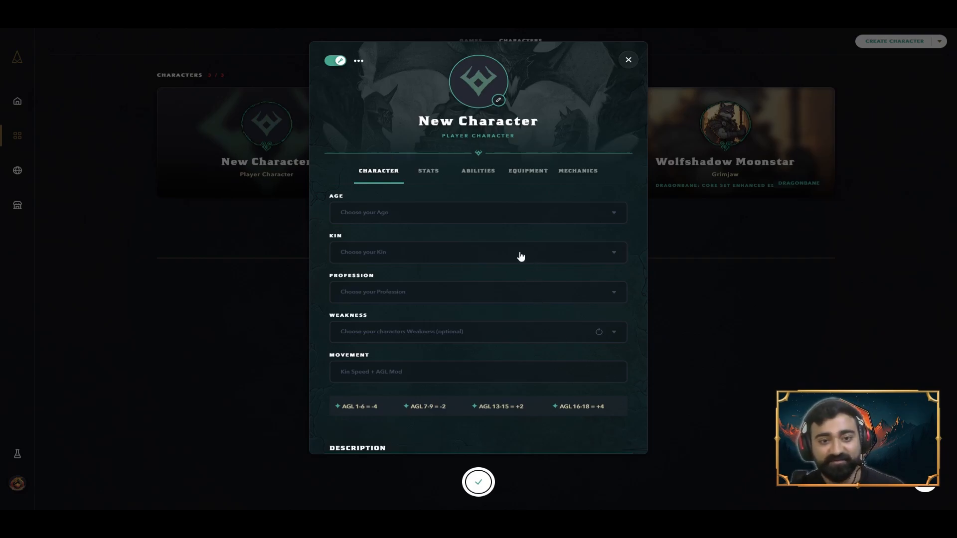
Rename the new Dragonbane character as The Questing Hero
click(528, 125)
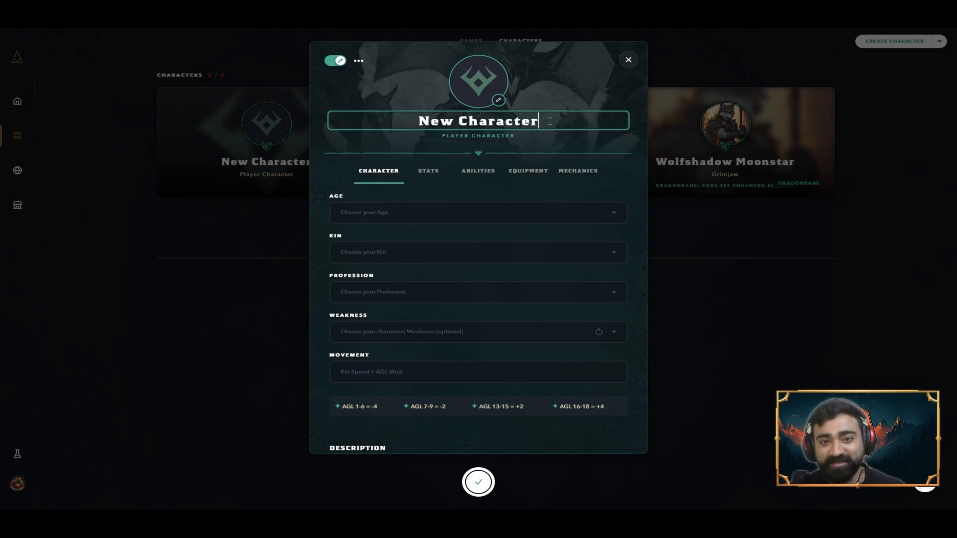
drag(539, 123, 420, 124)
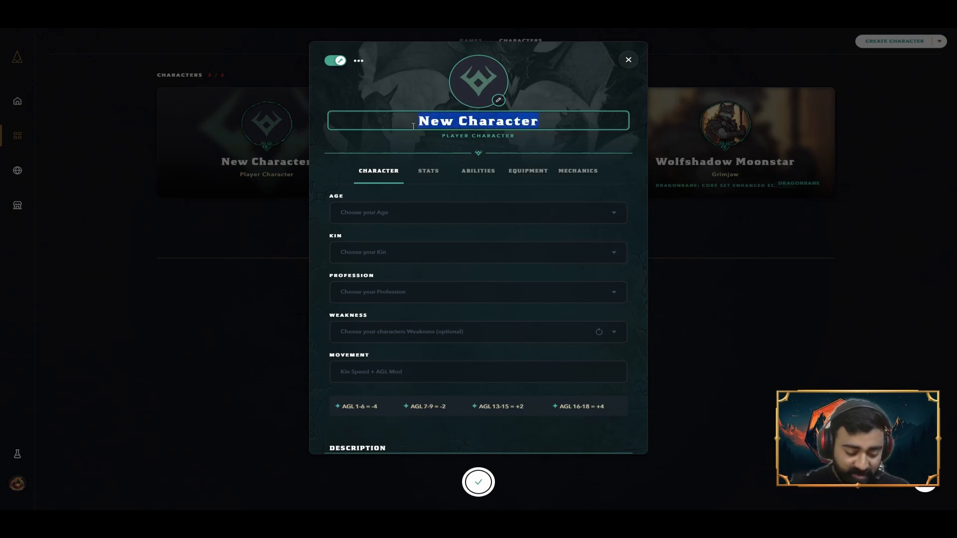
text(The )
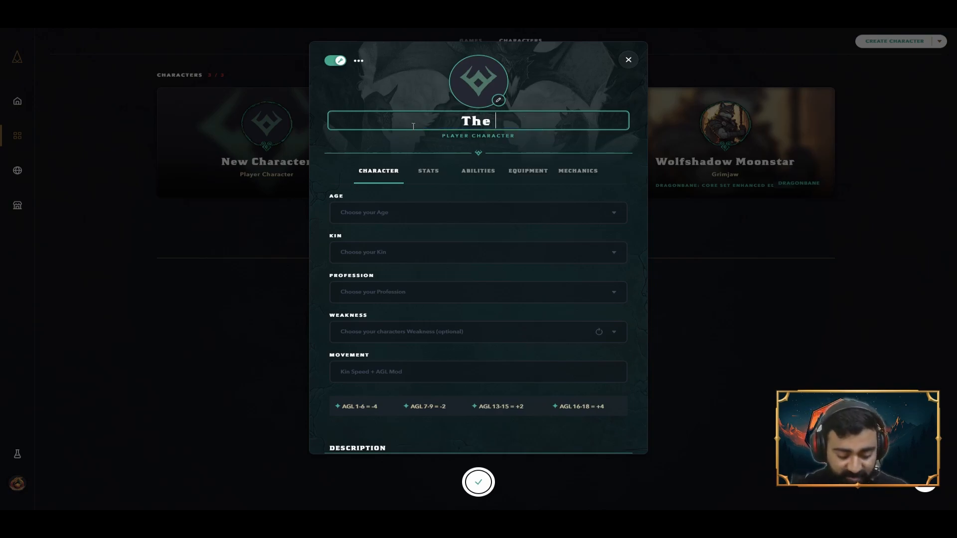
text(Questi)
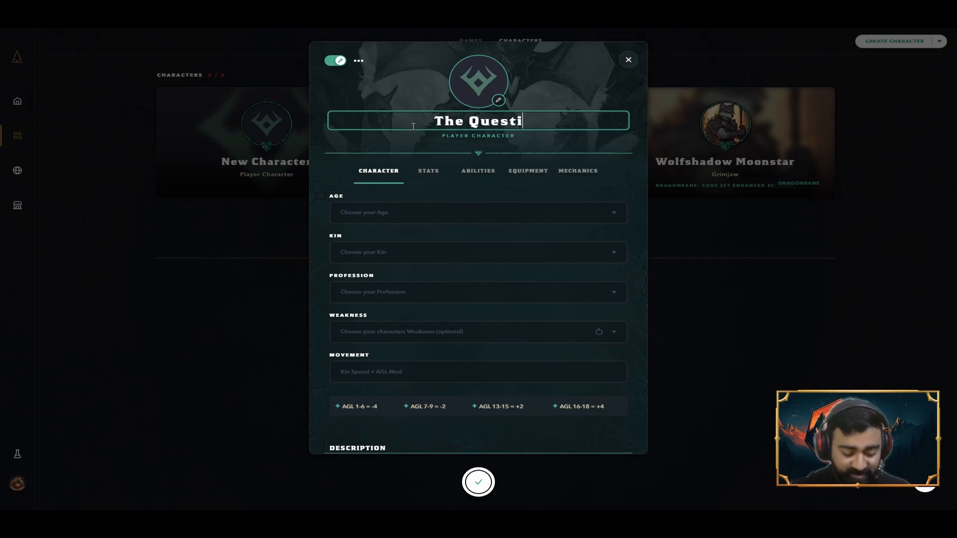
text(ng Hero)
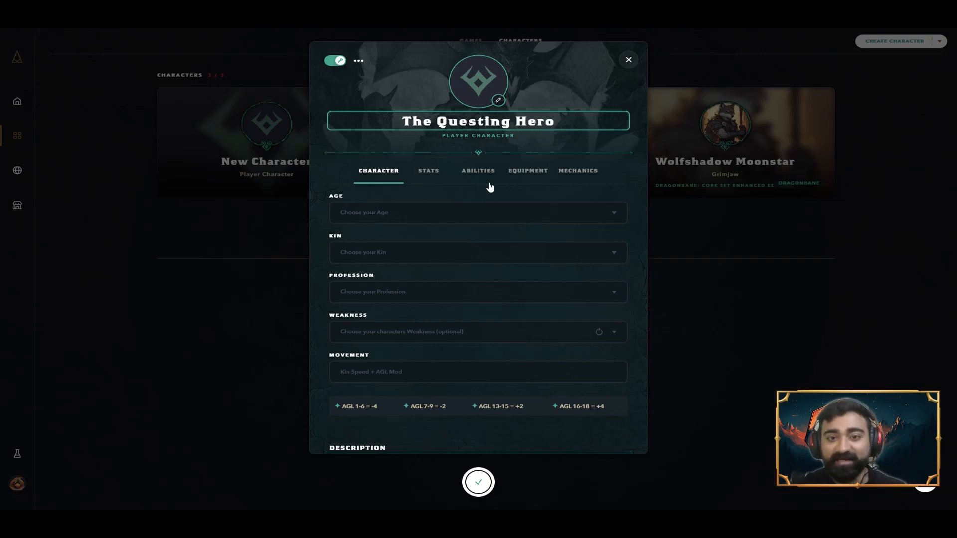
click(488, 202)
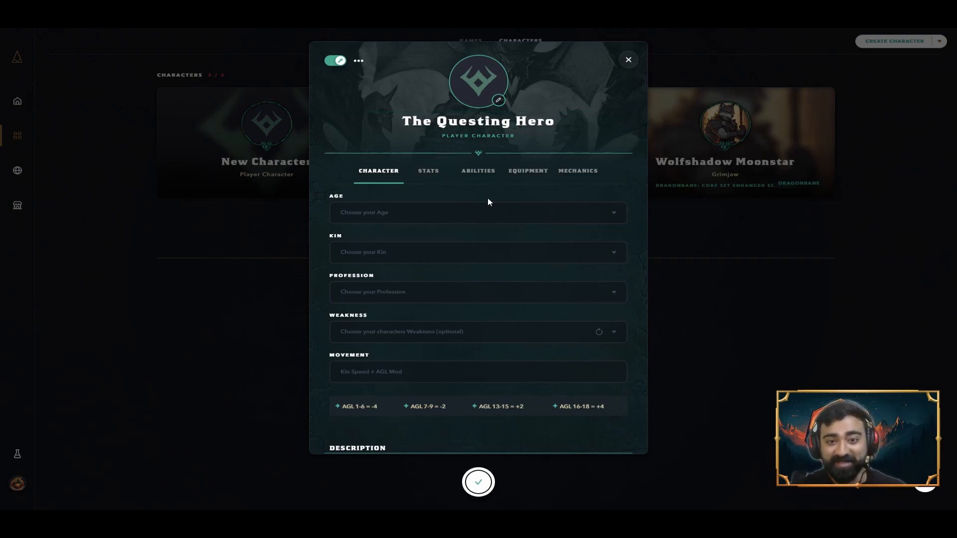
click(489, 202)
click(487, 202)
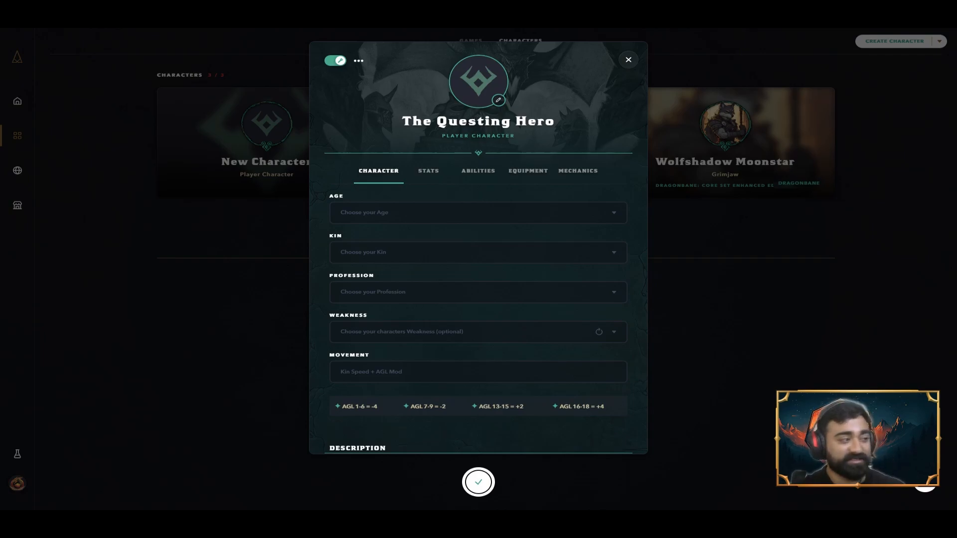
Set the character's kin to Mallard and the age to Adult
click(442, 255)
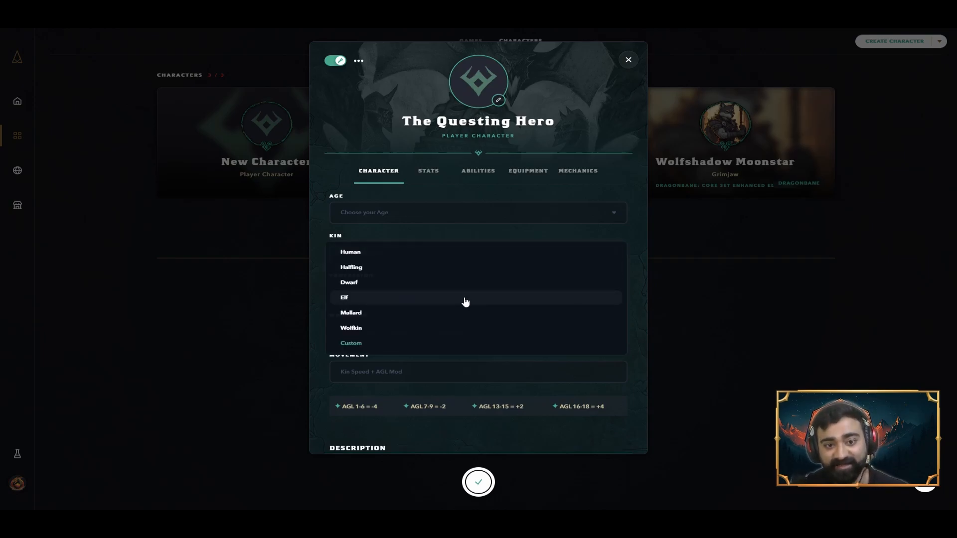
click(388, 318)
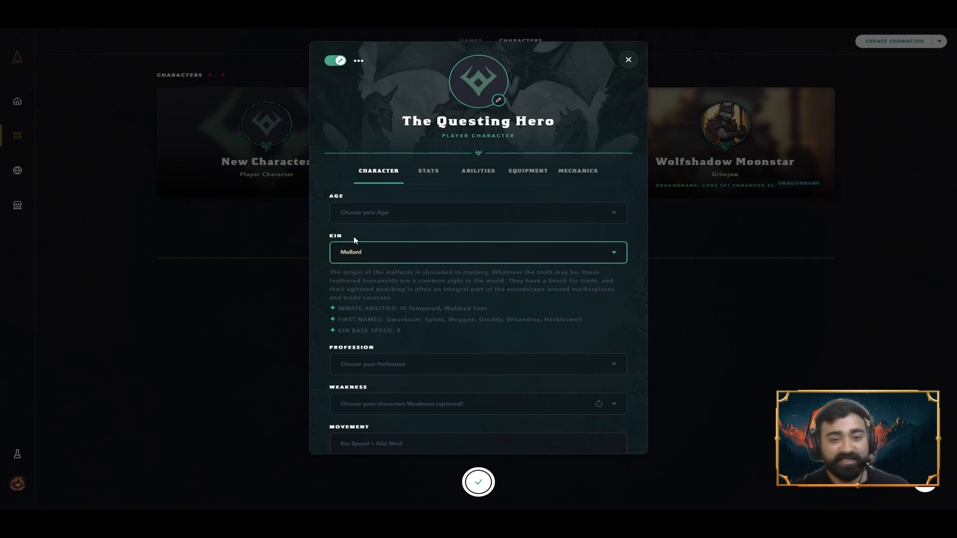
click(395, 216)
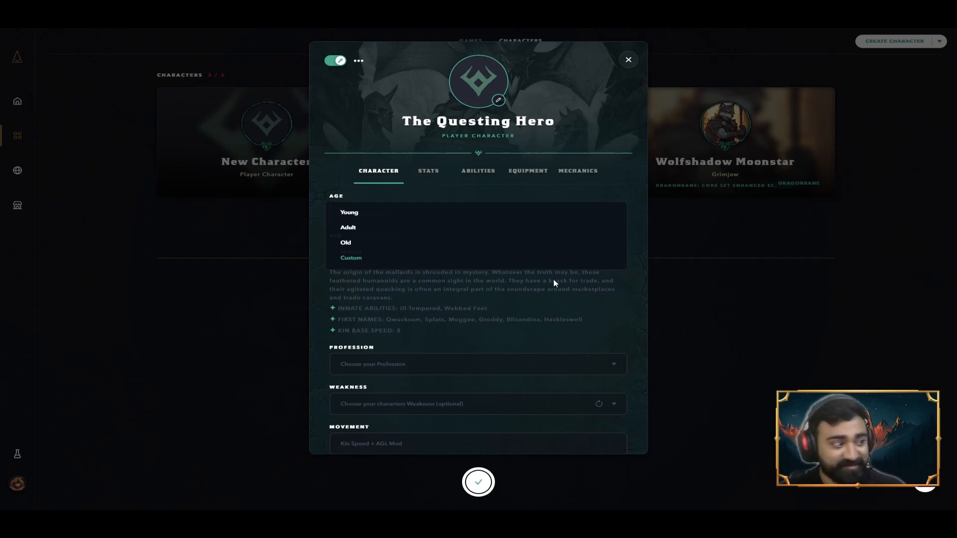
click(380, 229)
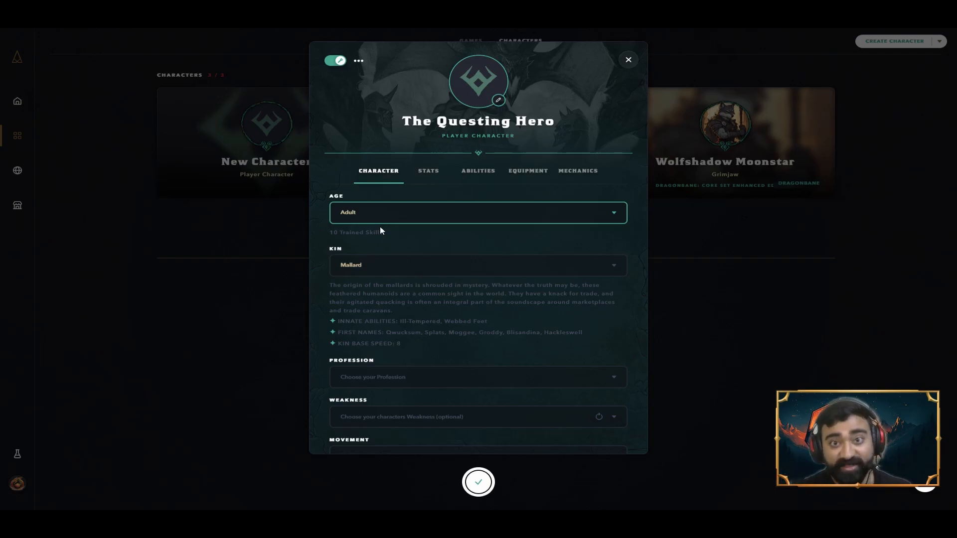
Set the character's profession to Fighter and review the chosen age, kin and profession details
scroll(444, 299, down, 3)
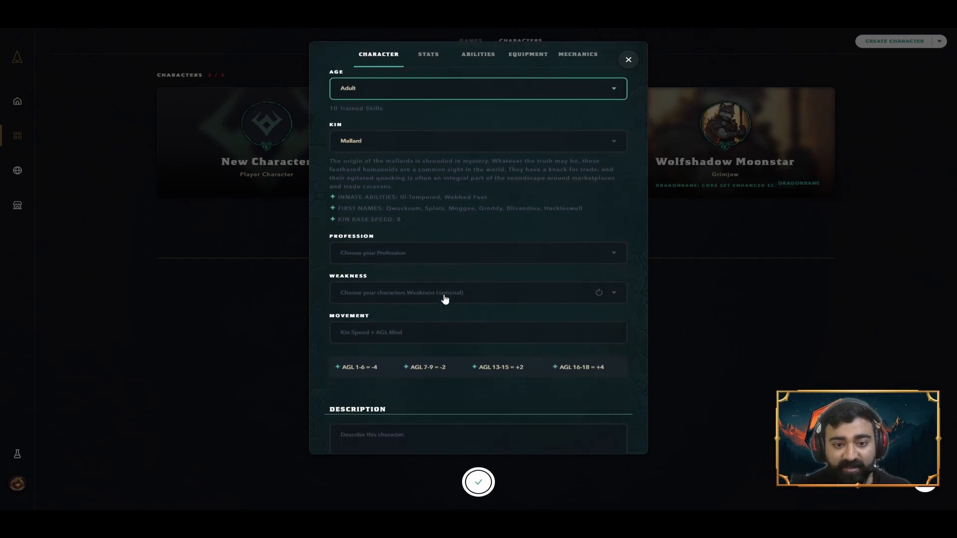
click(486, 247)
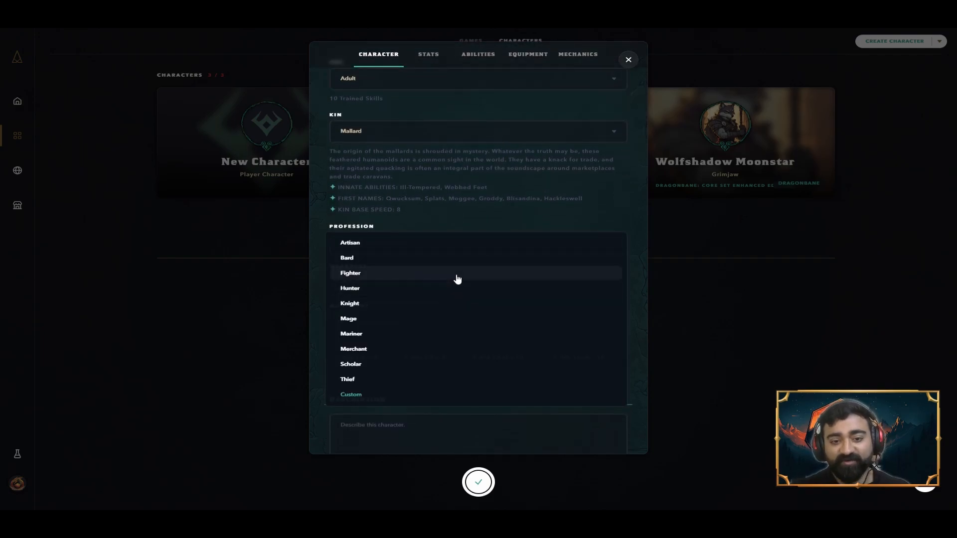
click(456, 276)
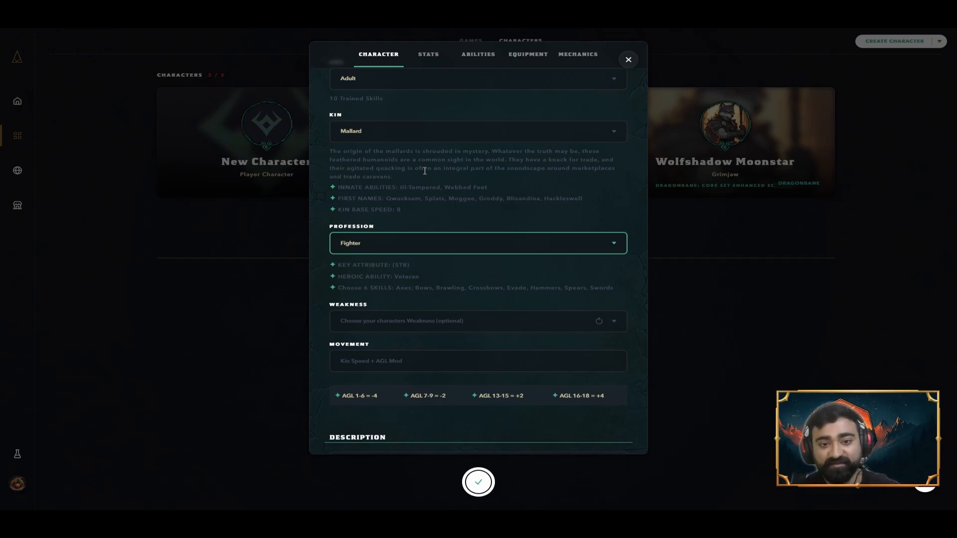
scroll(406, 186, up, 2)
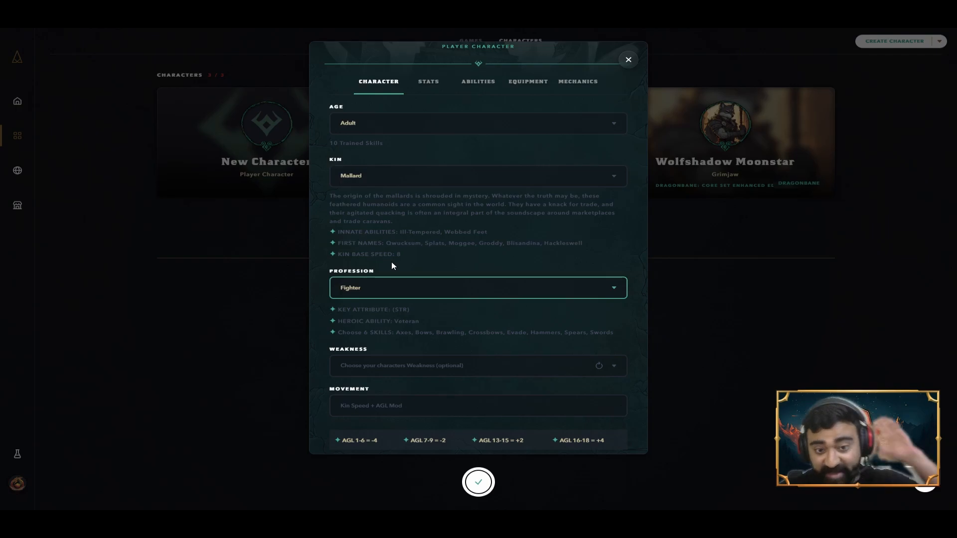
scroll(413, 239, up, 2)
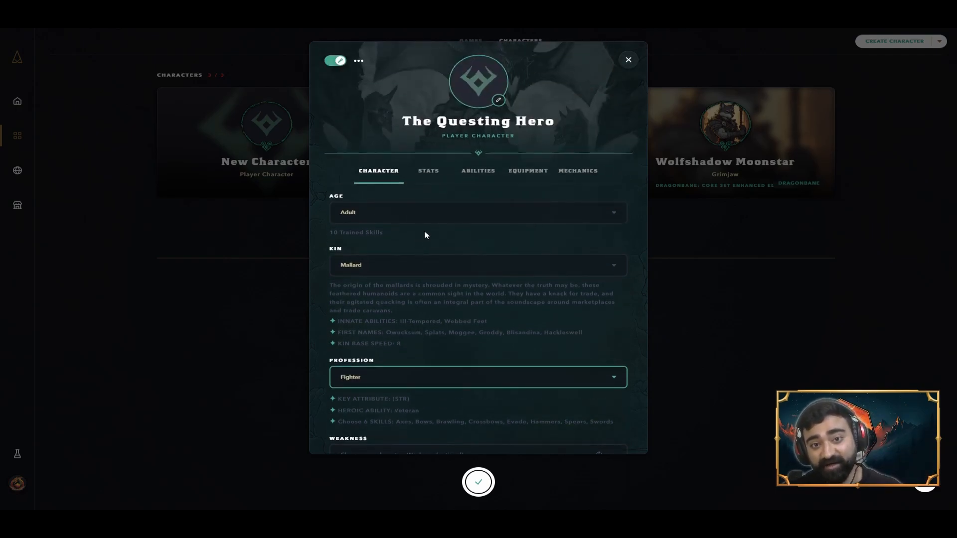
scroll(426, 249, down, 4)
scroll(417, 239, up, 2)
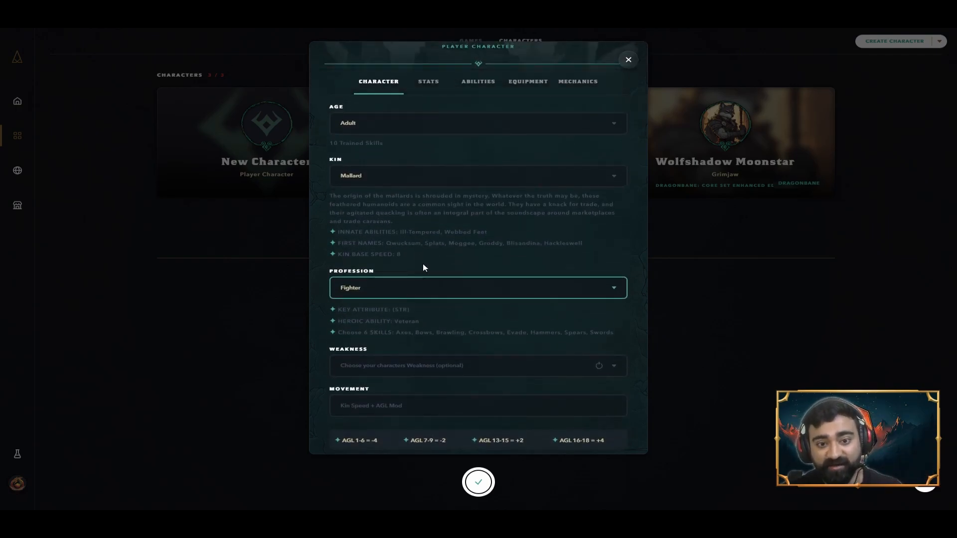
Switch the profession to Mage to review its magic schools and skills, and set it back to Fighter
scroll(409, 303, down, 3)
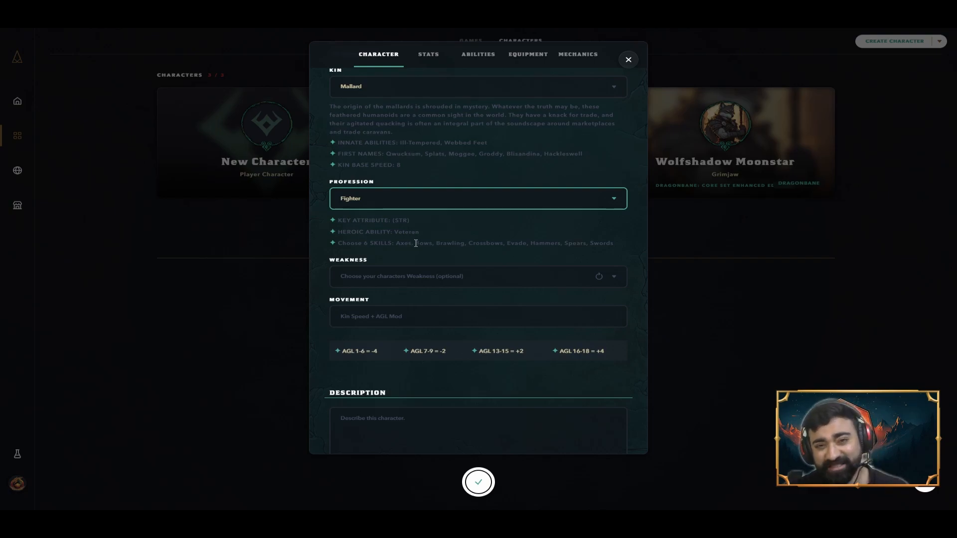
click(419, 201)
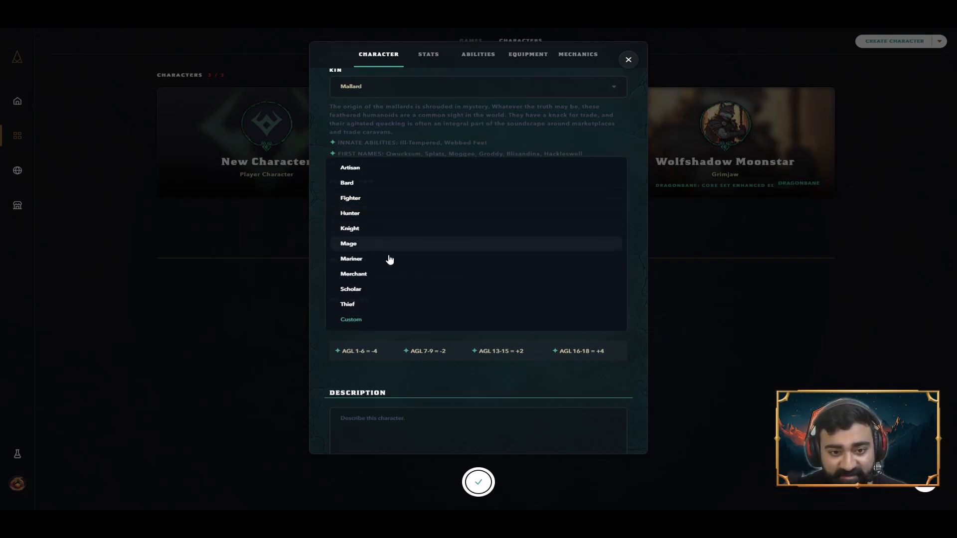
click(390, 249)
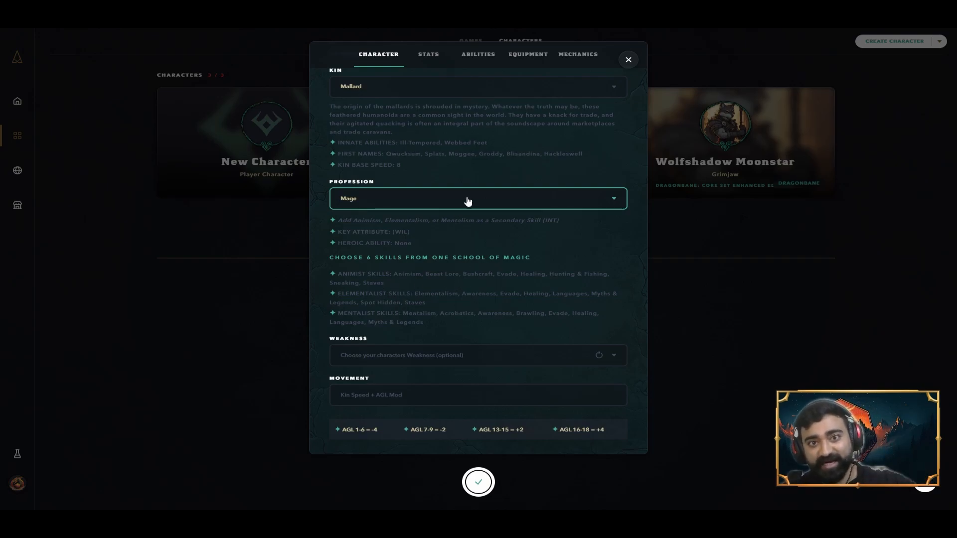
click(483, 204)
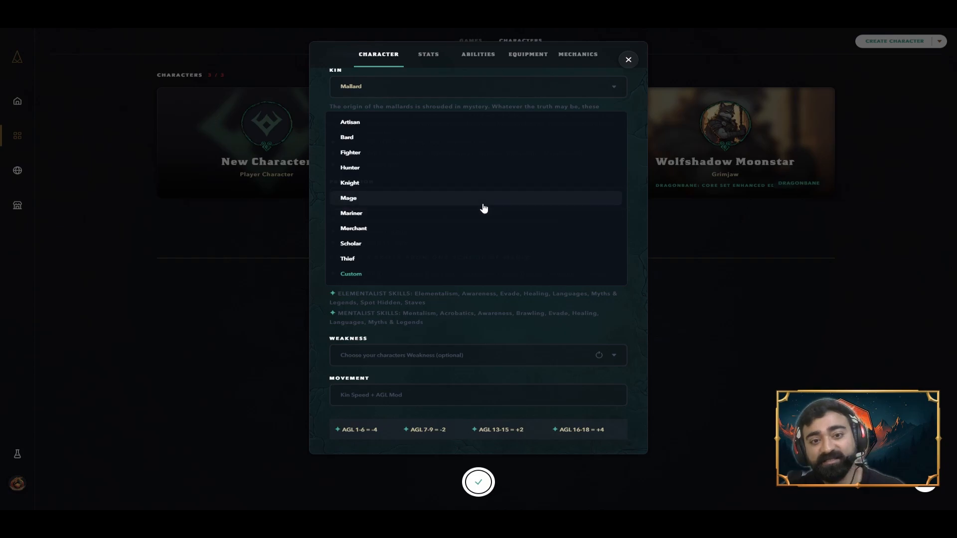
click(557, 306)
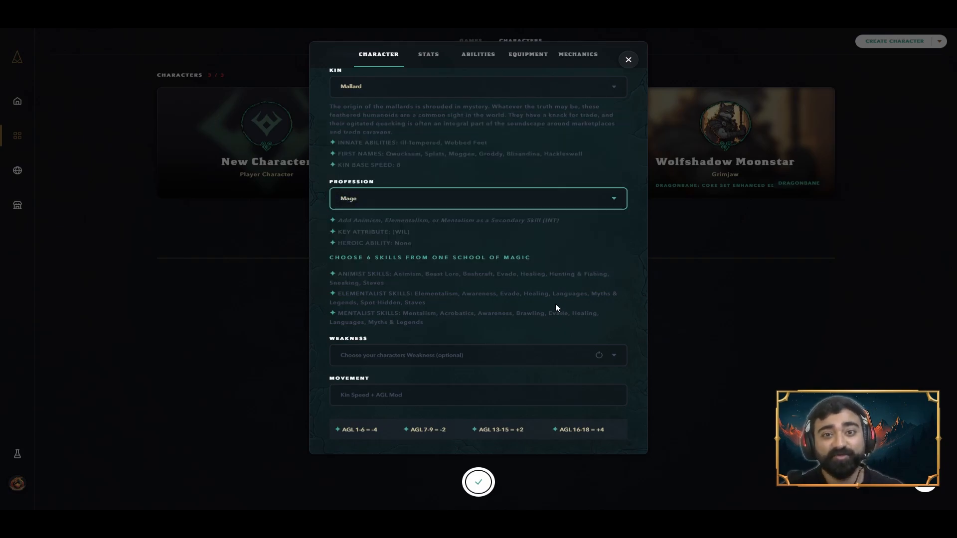
click(476, 205)
click(393, 153)
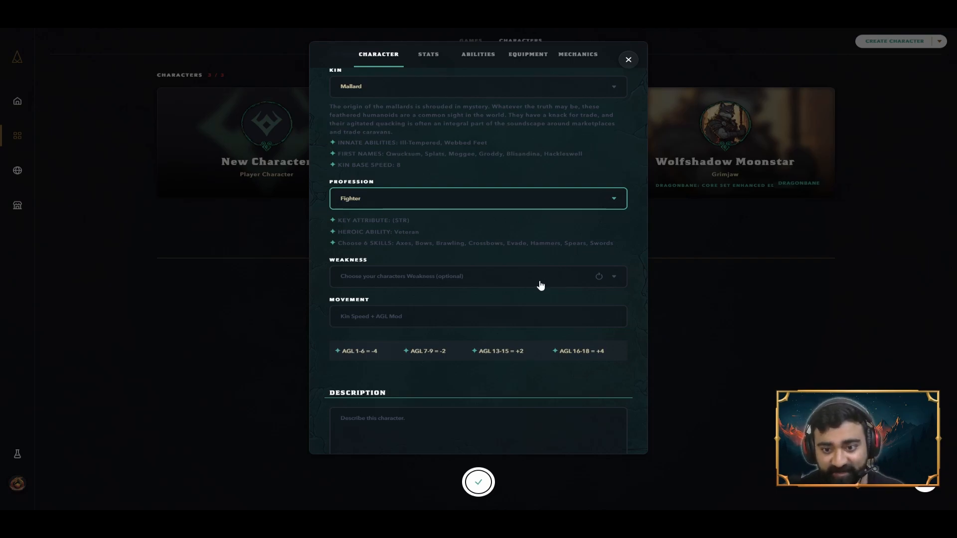
Set the character's weakness to "Thin-skinned: I never tolerate a provocation."
click(616, 281)
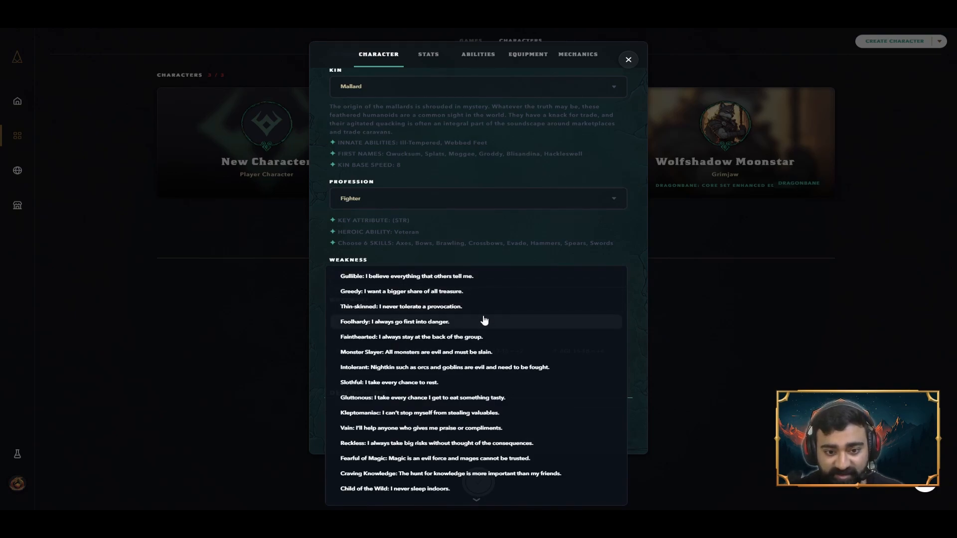
click(488, 308)
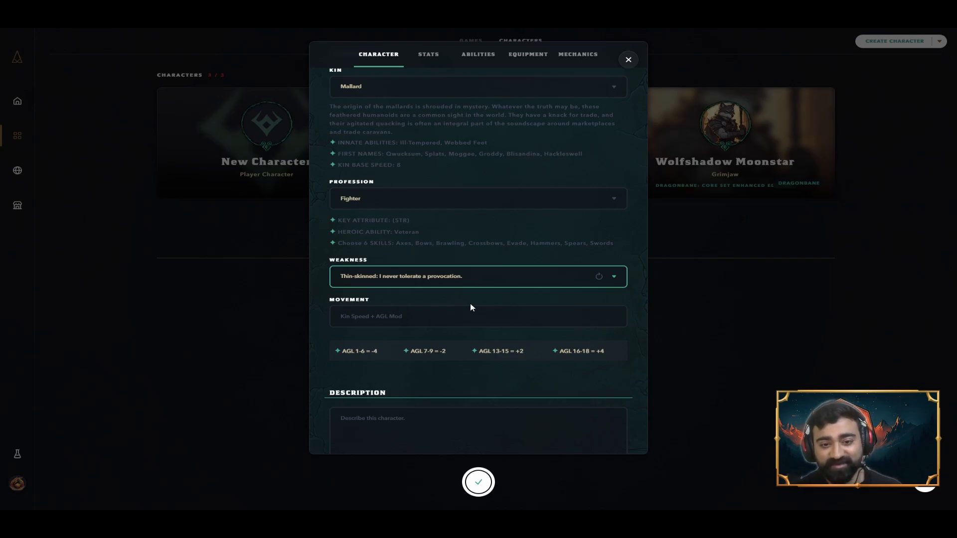
scroll(452, 305, down, 2)
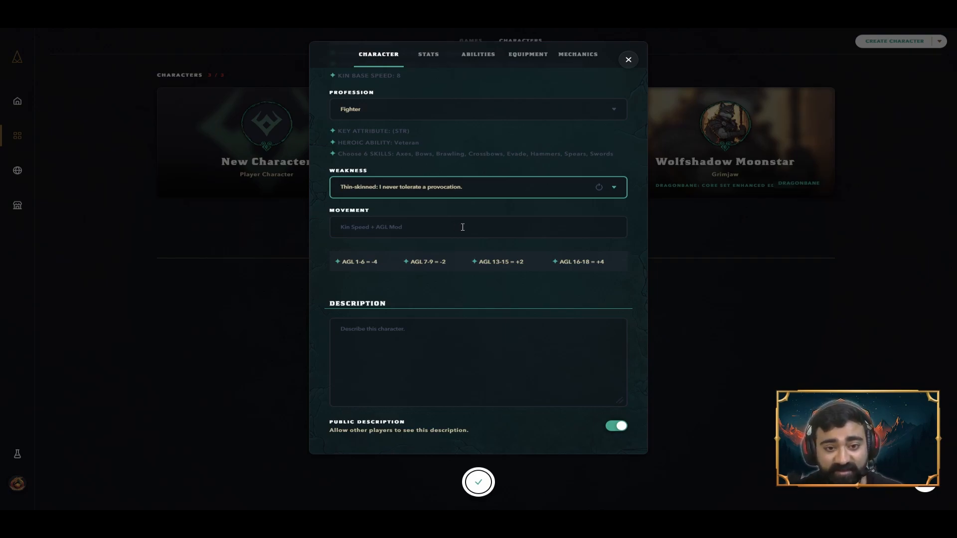
click(421, 230)
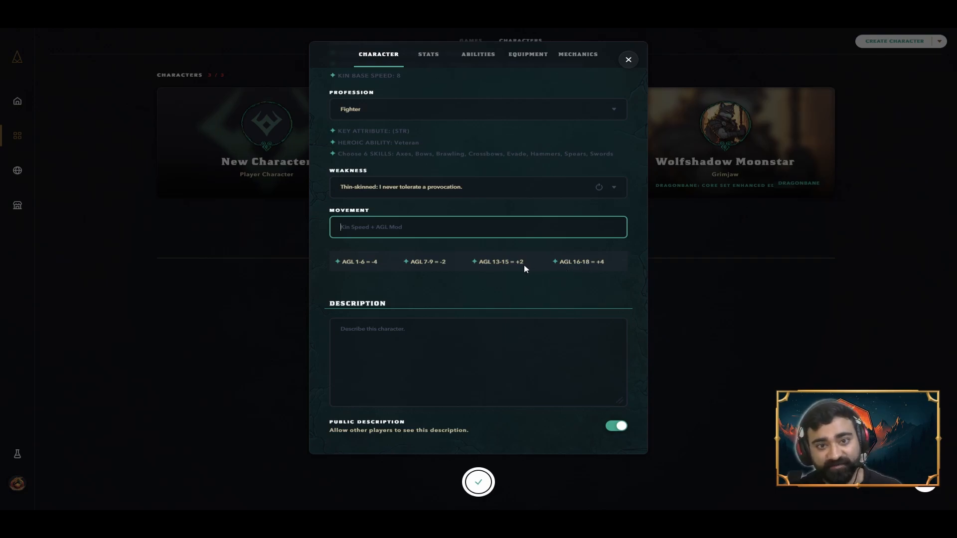
Set the character's appearance to "Icy, penetrating gaze"
scroll(483, 289, down, 2)
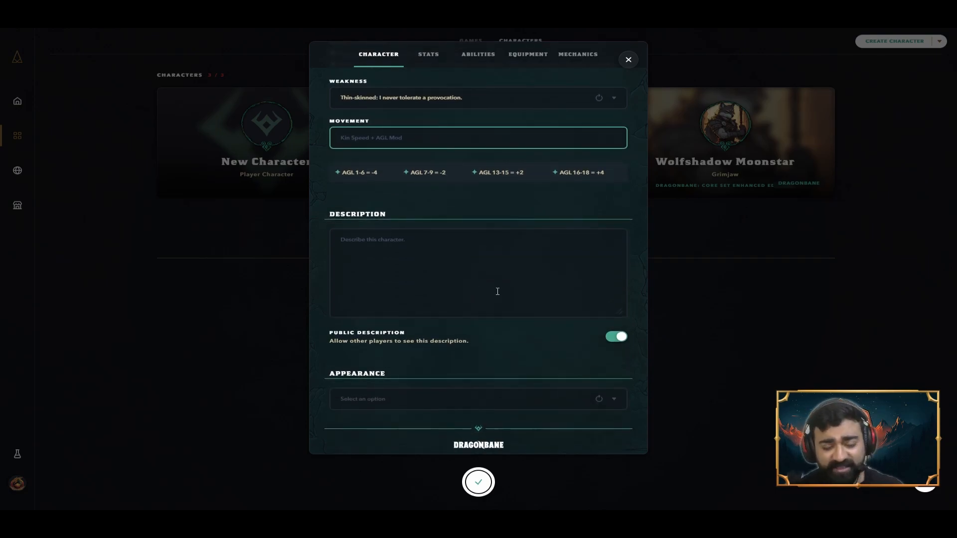
scroll(497, 291, down, 1)
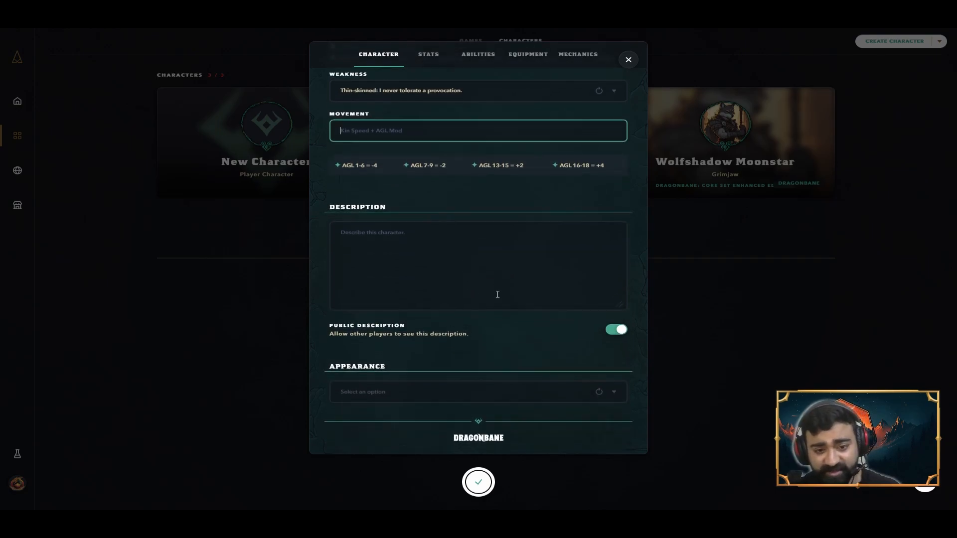
click(565, 394)
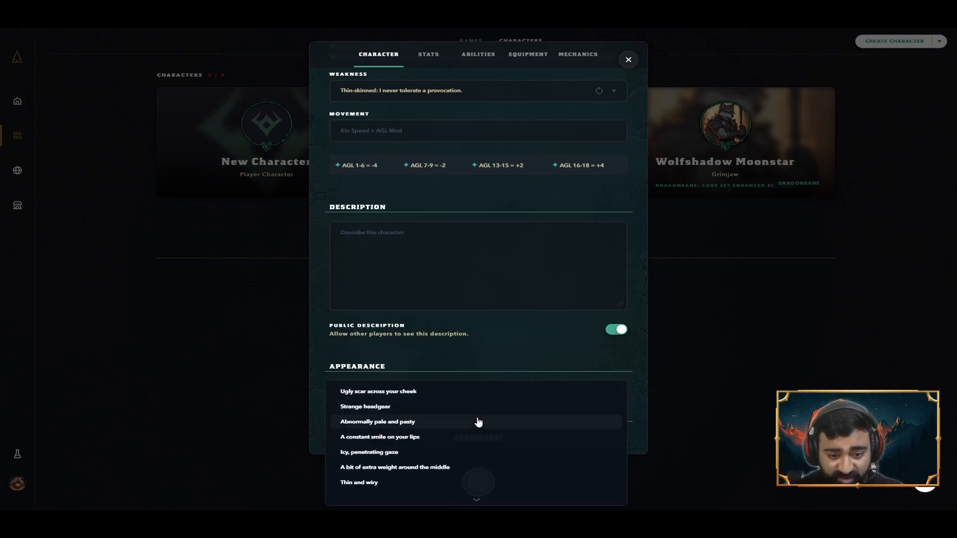
click(457, 455)
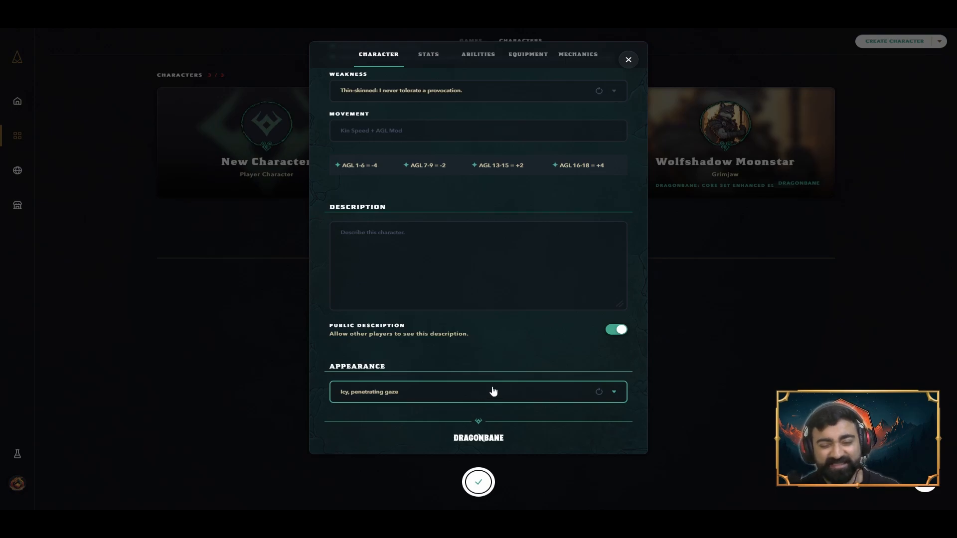
scroll(504, 394, up, 4)
scroll(496, 353, down, 4)
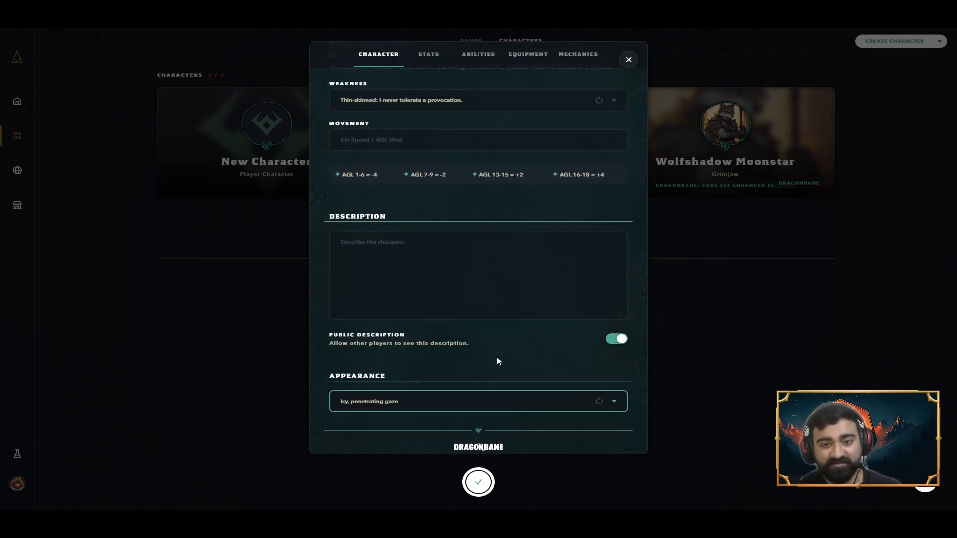
scroll(498, 364, down, 1)
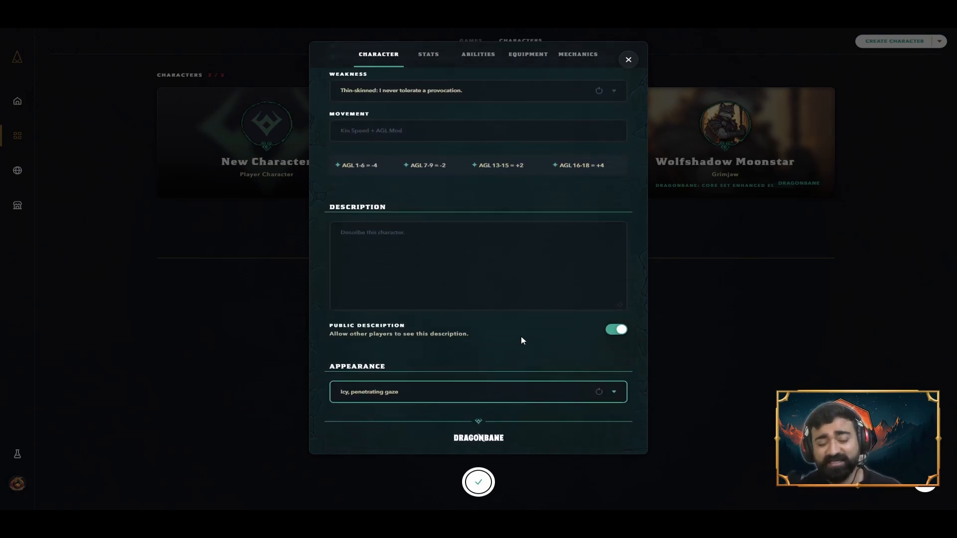
scroll(492, 307, up, 3)
scroll(492, 308, down, 3)
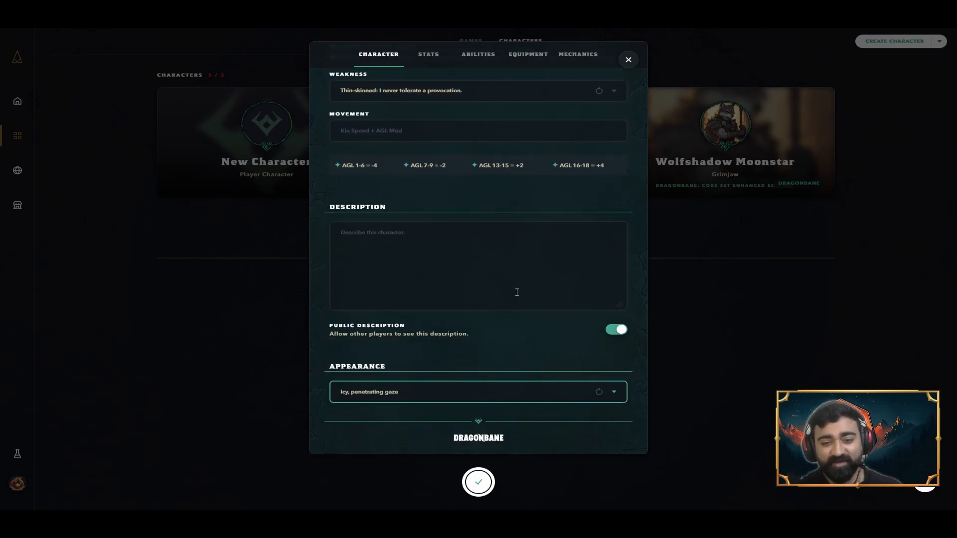
In the character's stats, set the attributes STR to 18, CON to 17 and AGL to 16
scroll(521, 319, up, 12)
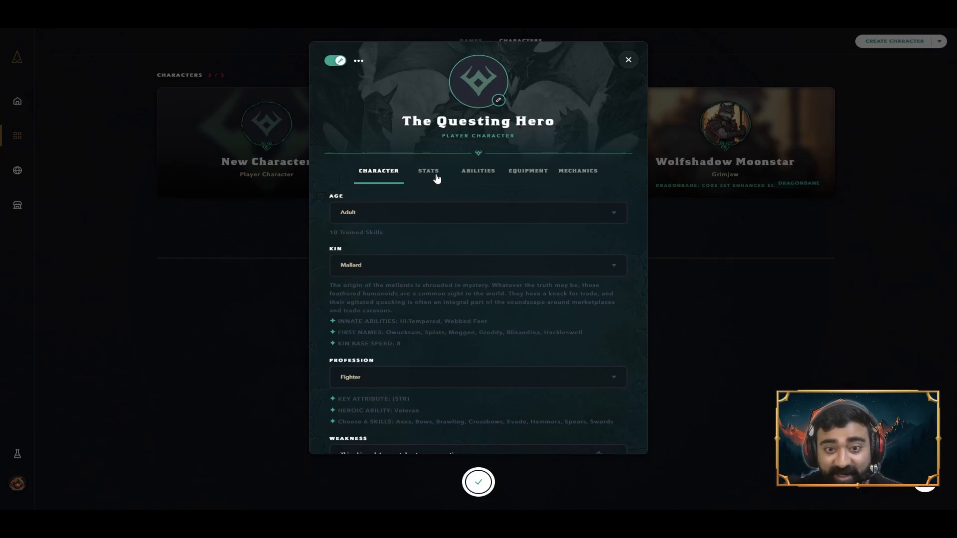
click(431, 178)
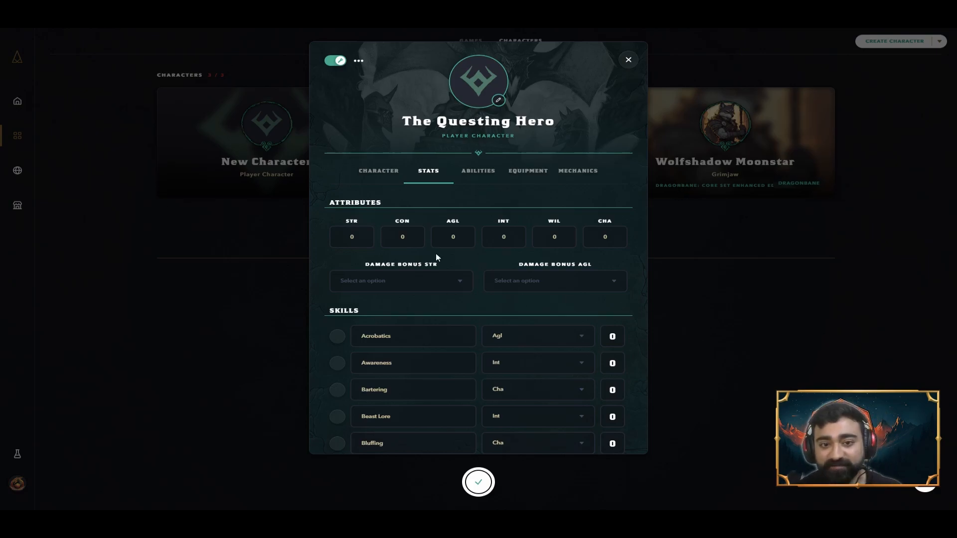
click(361, 236)
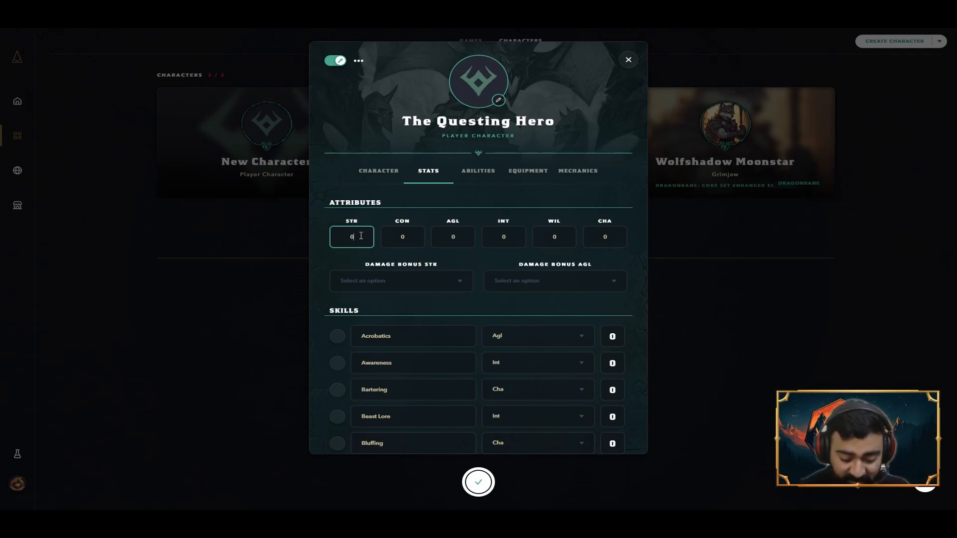
text(18)
click(398, 237)
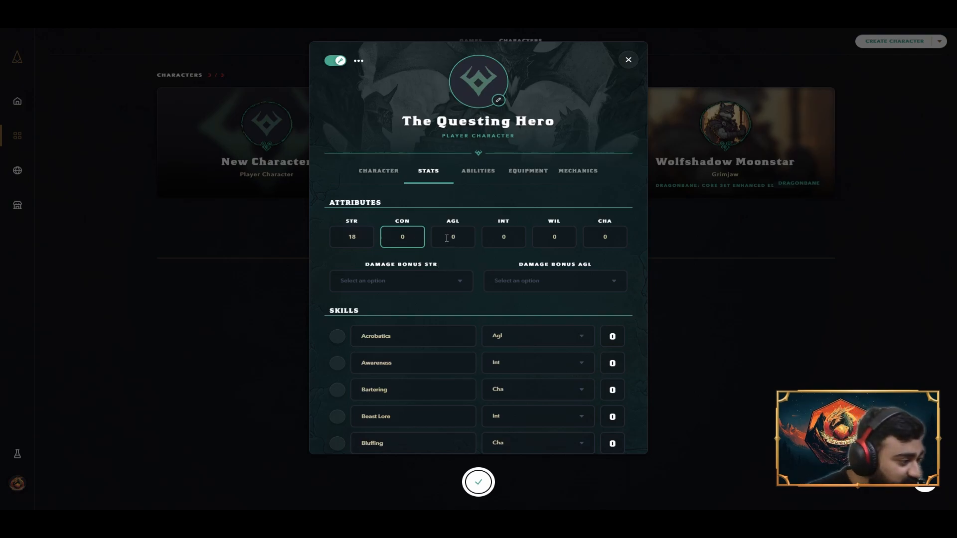
text(17)
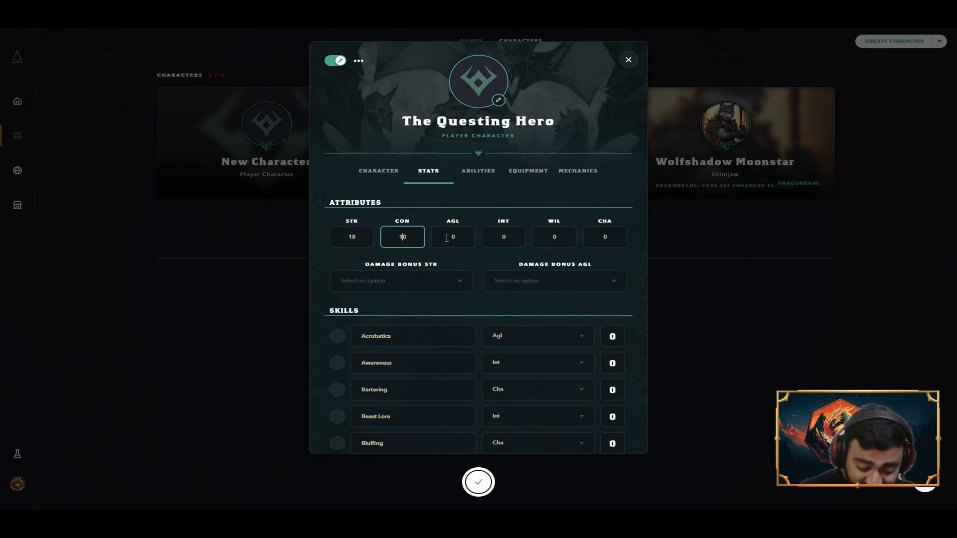
key(Delete)
click(476, 236)
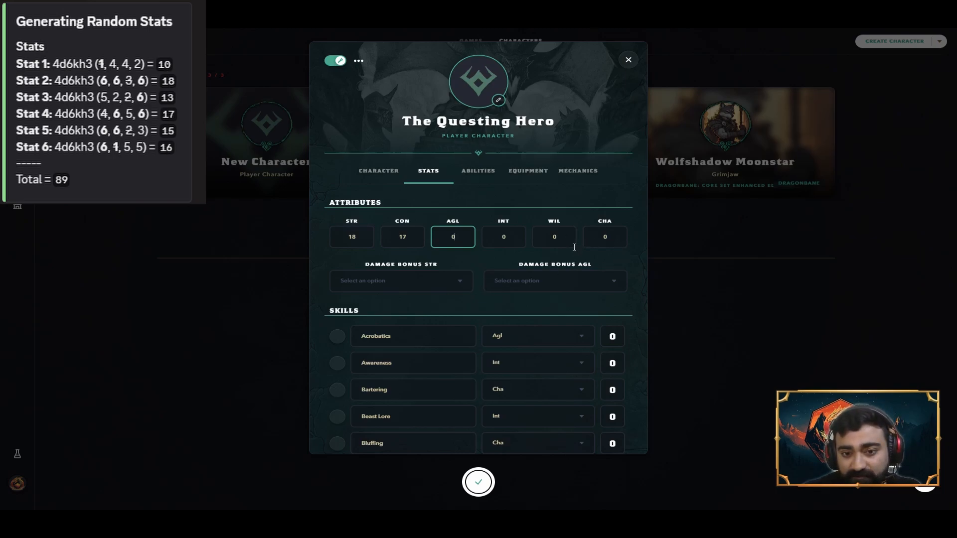
text(16)
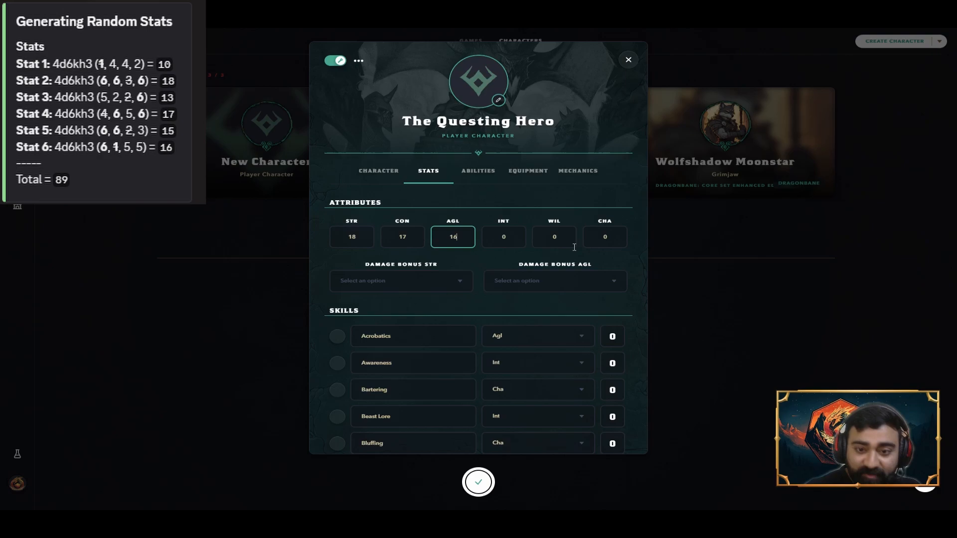
Set the remaining attributes: INT to 10, WIL to 15 and CHA to 13
click(523, 243)
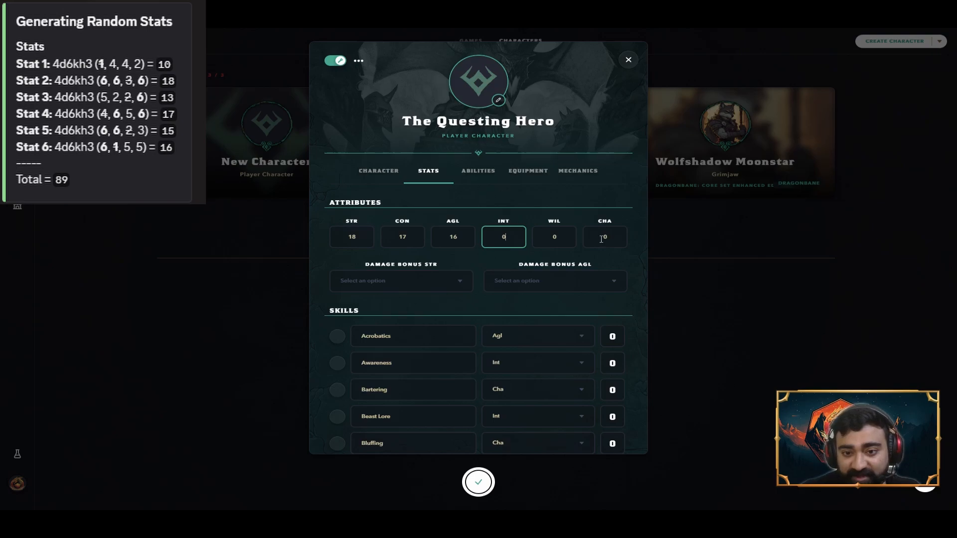
click(566, 239)
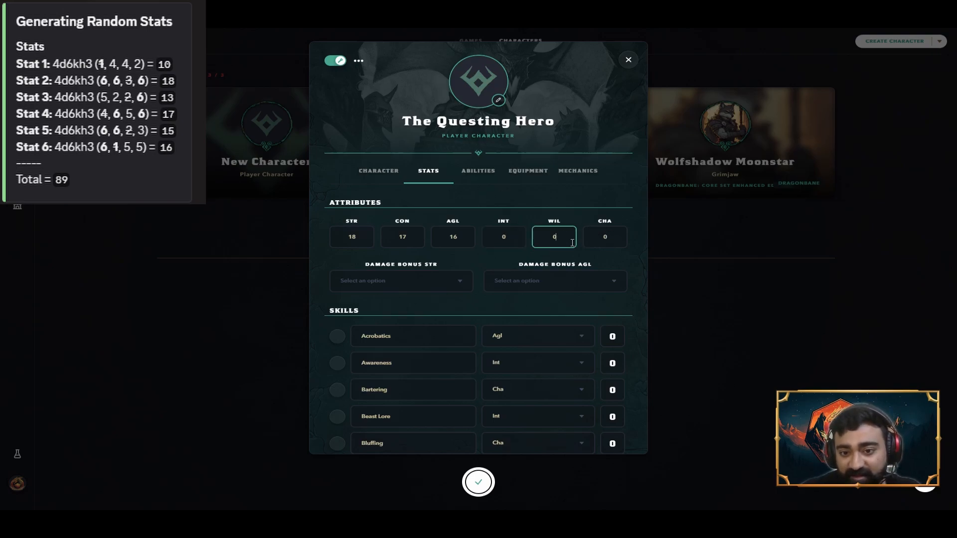
text(15)
click(613, 239)
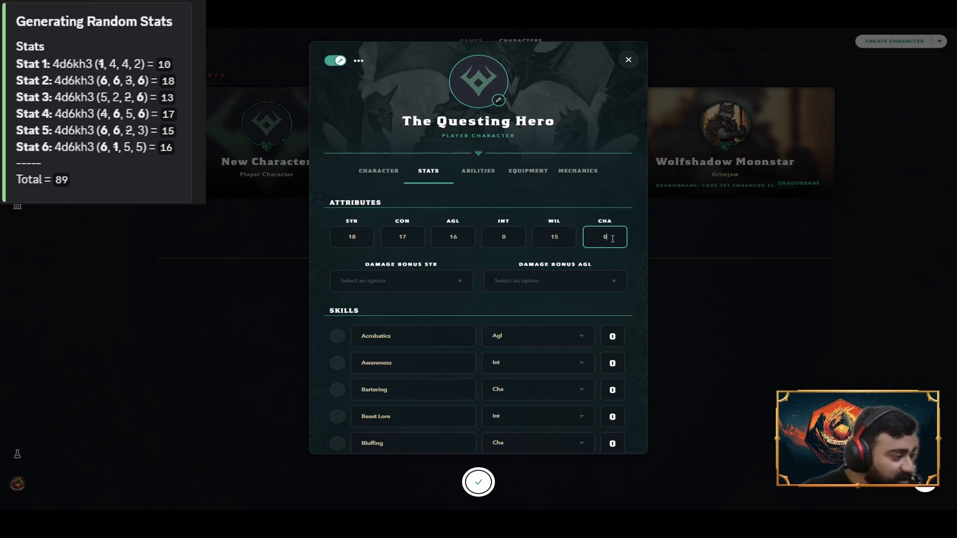
click(516, 239)
text(10)
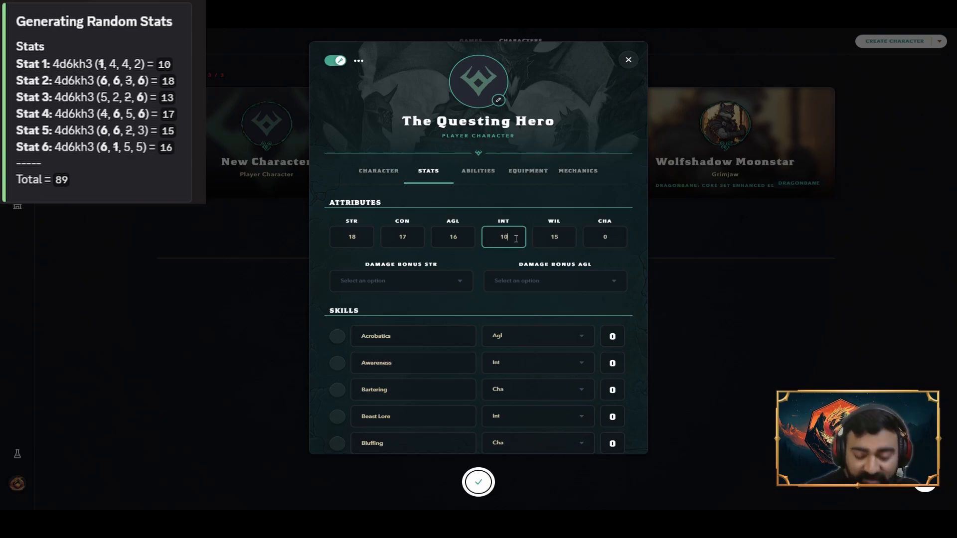
click(622, 235)
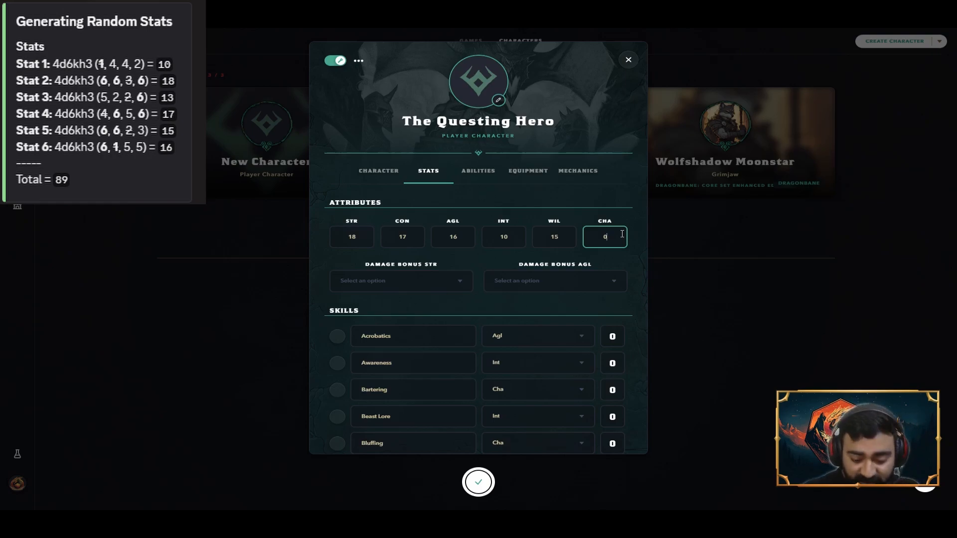
text(13)
click(632, 270)
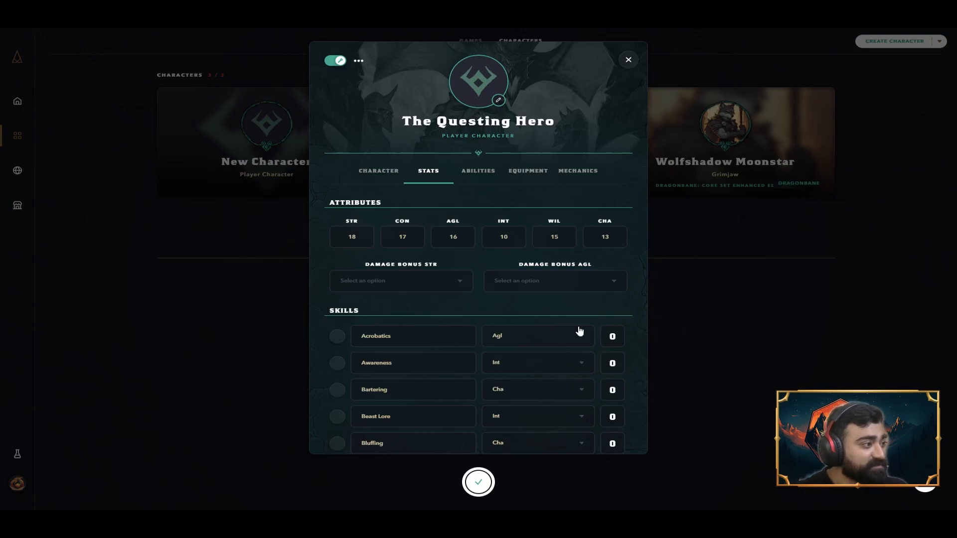
Set the Strength damage bonus to +d6
click(433, 285)
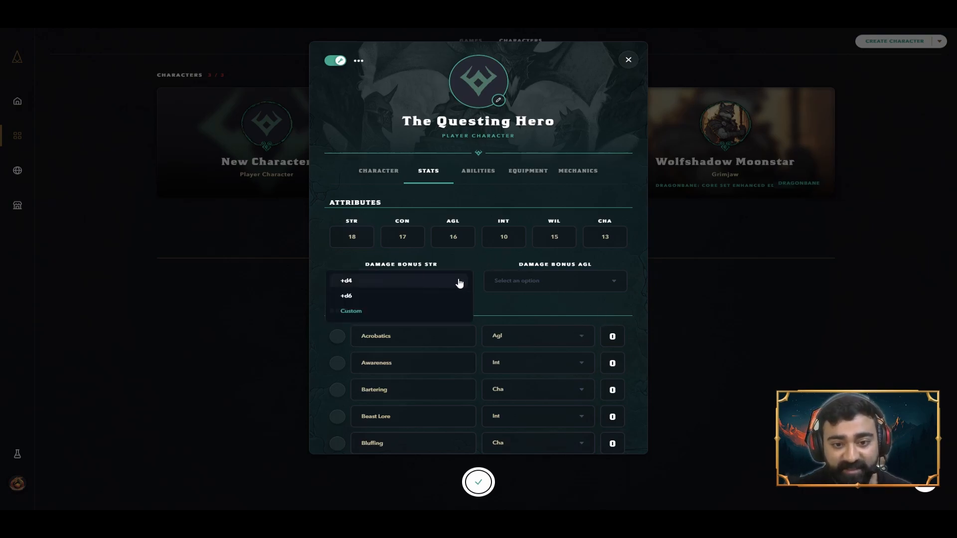
click(458, 261)
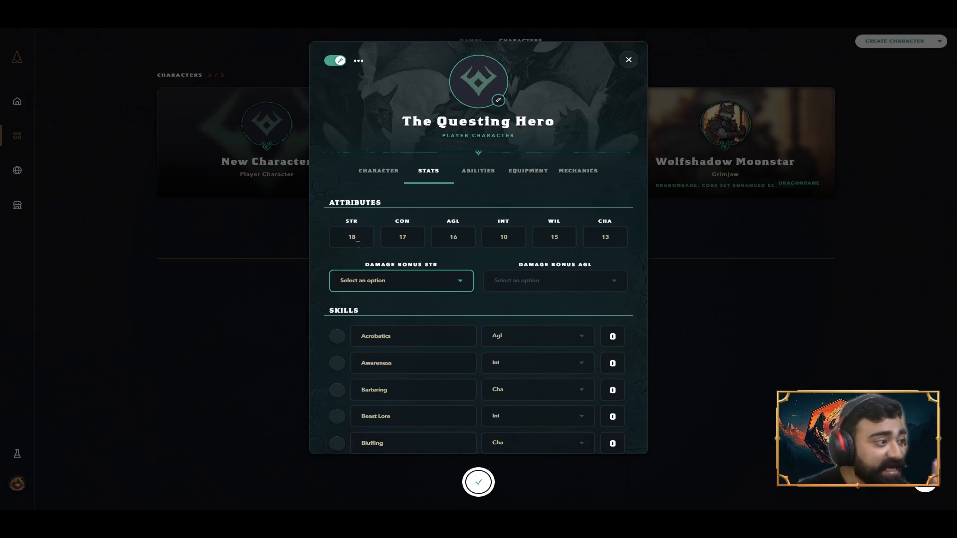
click(437, 274)
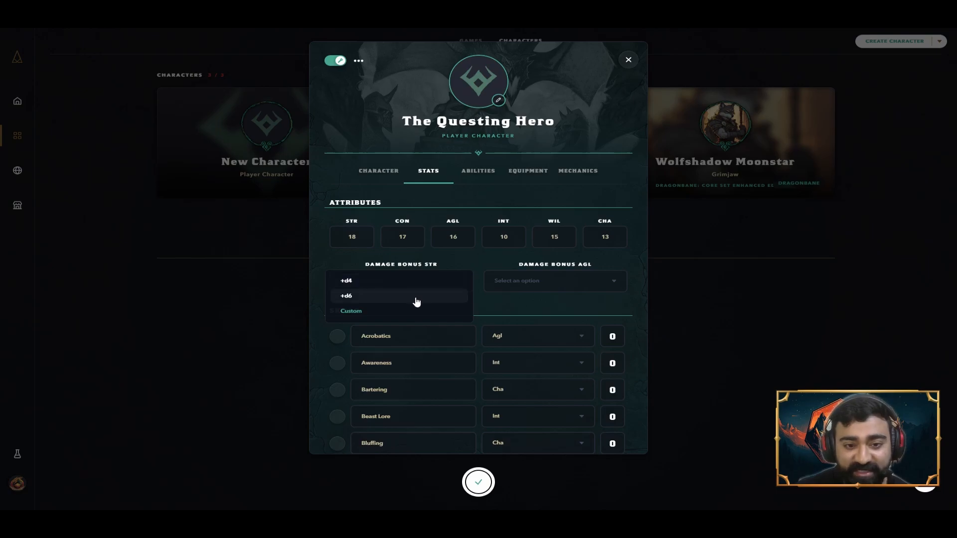
click(417, 299)
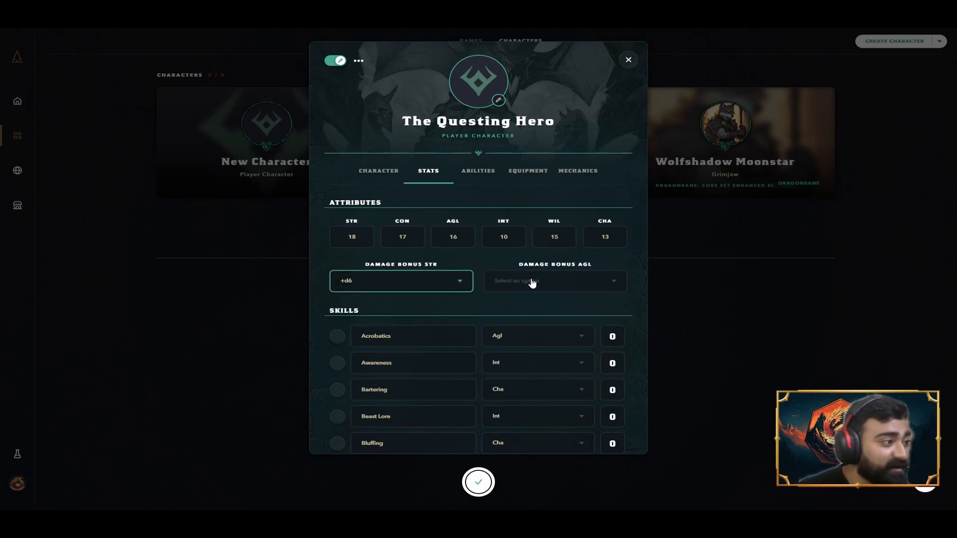
Set the Agility damage bonus to +d4
click(575, 286)
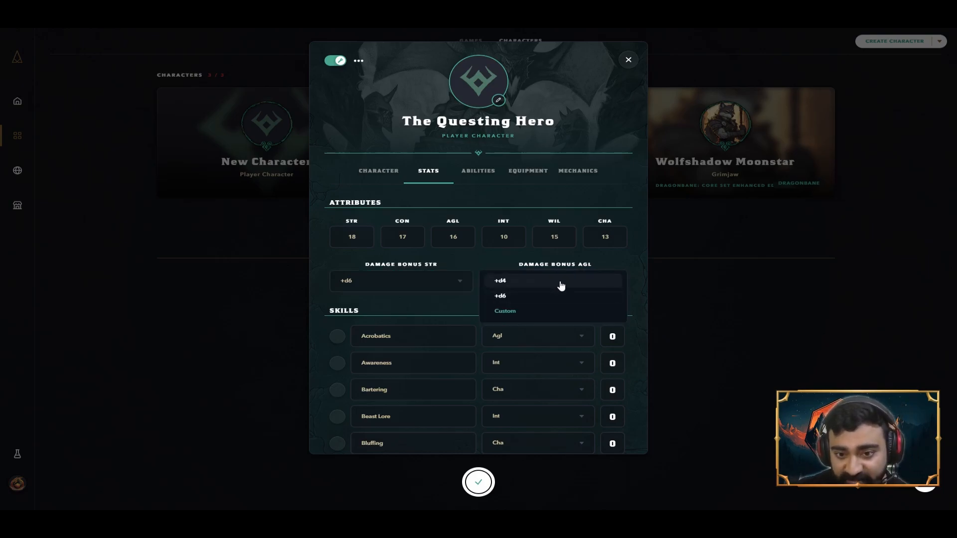
click(561, 286)
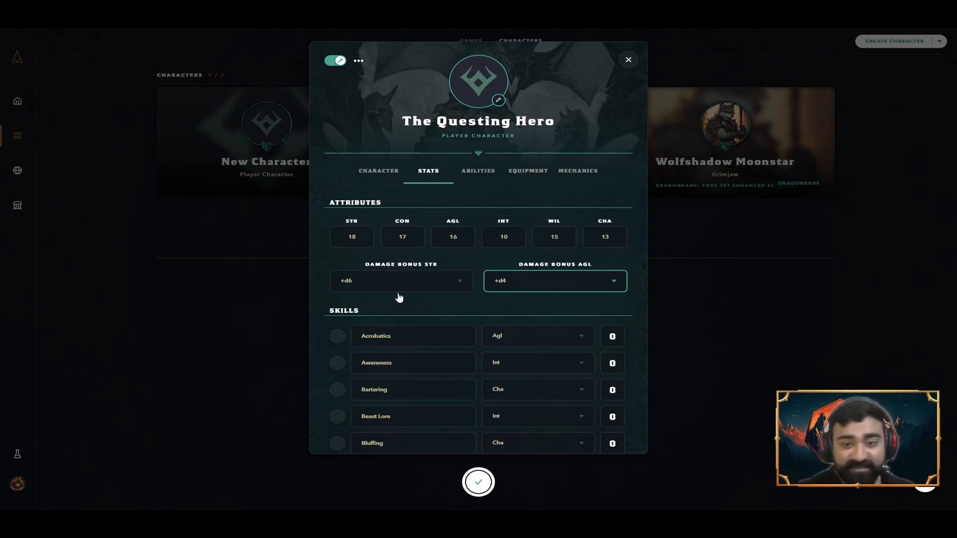
In the skills list, set Acrobatics to 7, Awareness to 5 and Bartering to 6
scroll(399, 299, down, 3)
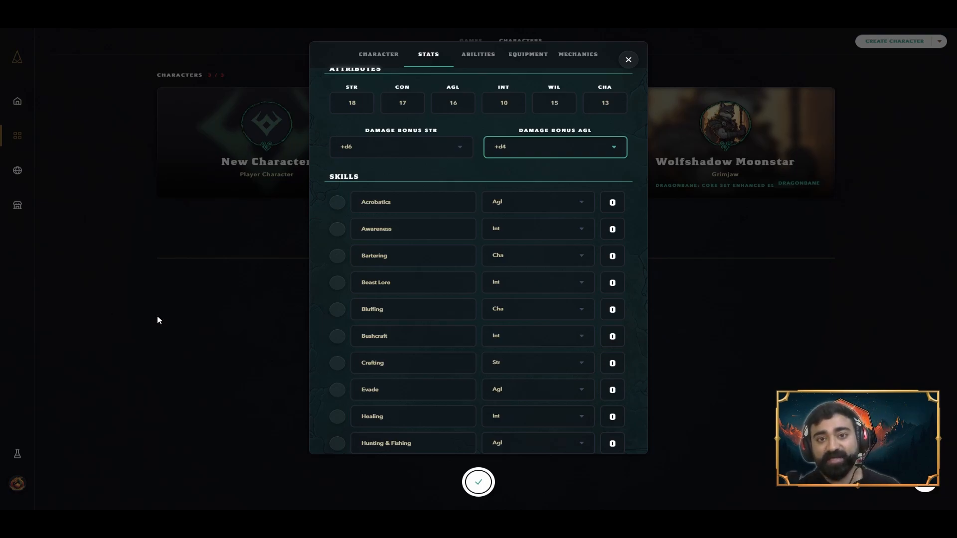
scroll(486, 294, up, 2)
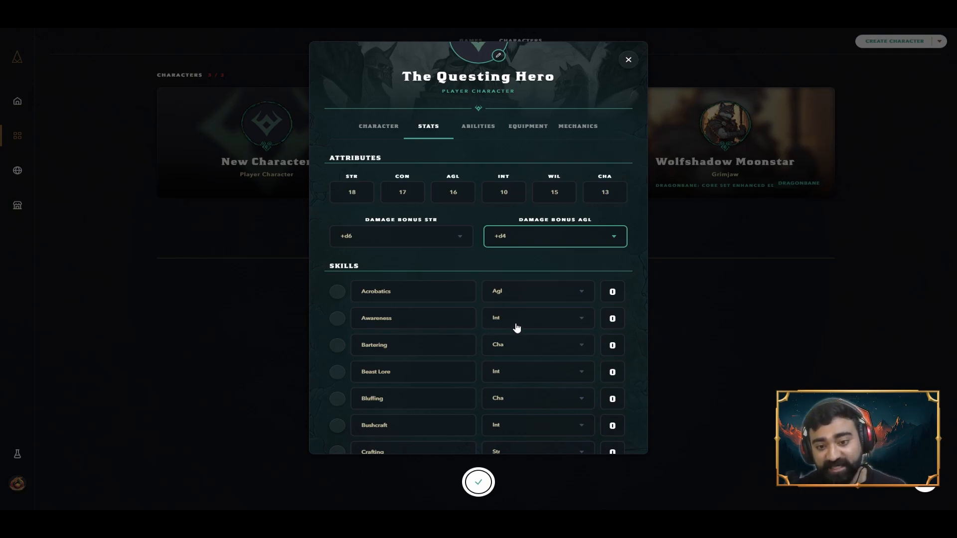
scroll(528, 382, down, 2)
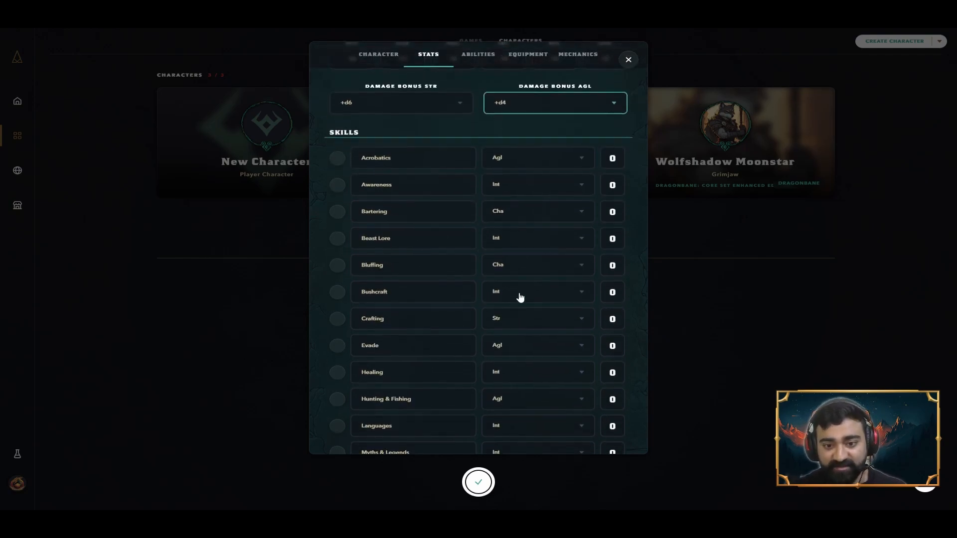
scroll(528, 317, down, 1)
scroll(529, 317, up, 3)
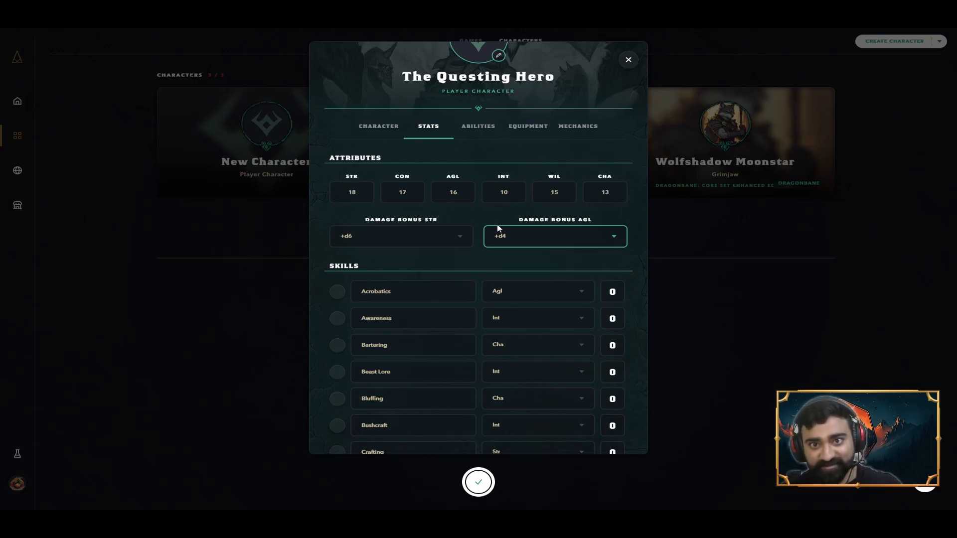
scroll(581, 259, down, 1)
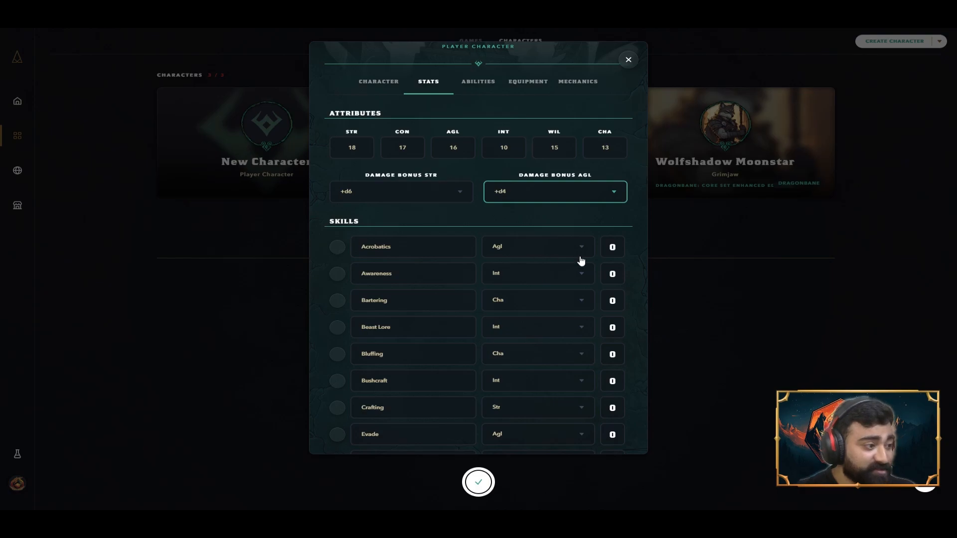
click(614, 251)
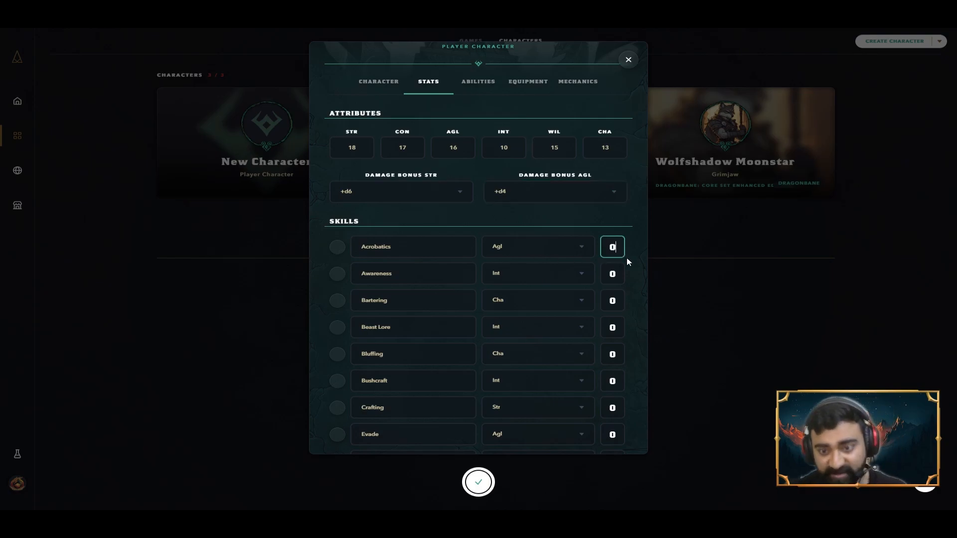
text(7)
key(Tab)
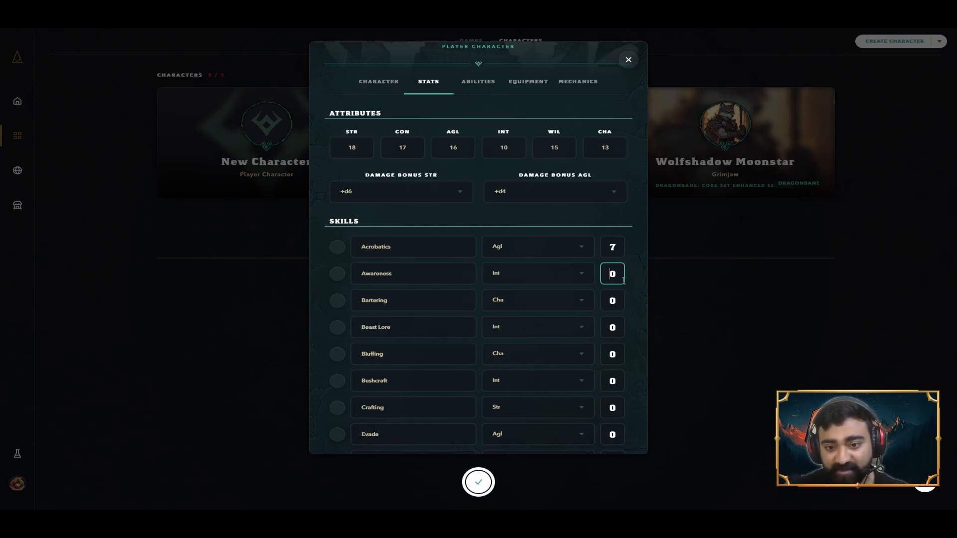
text(5)
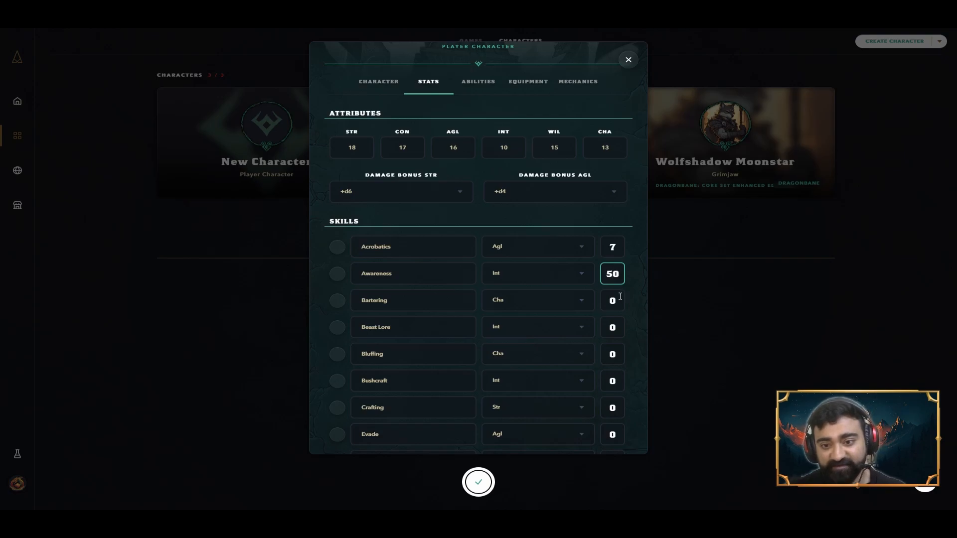
key(Delete)
click(621, 297)
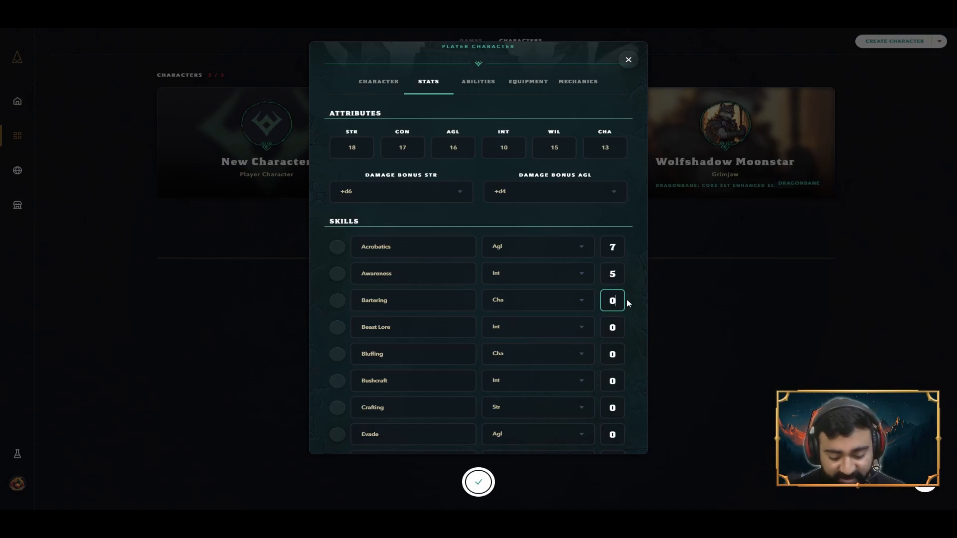
Set Beast Lore to 5, Bluffing to 6, Bushcraft to 5, Crafting to 7 and Evade to 7
click(616, 331)
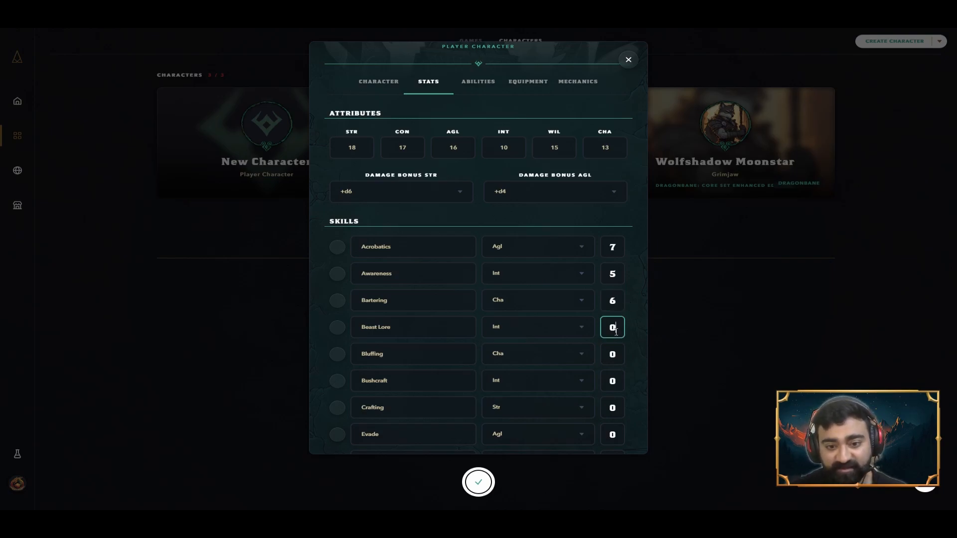
scroll(617, 349, down, 2)
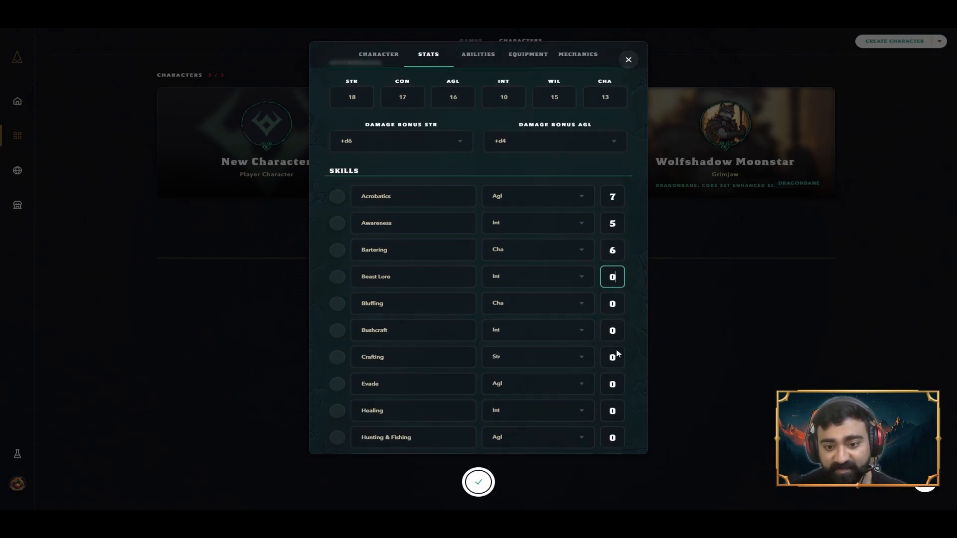
scroll(617, 349, up, 2)
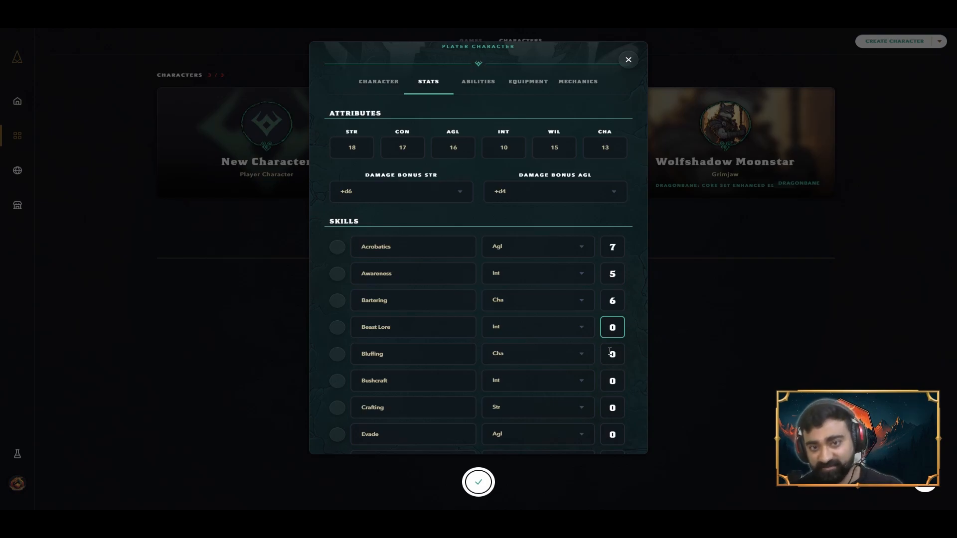
scroll(610, 334, down, 1)
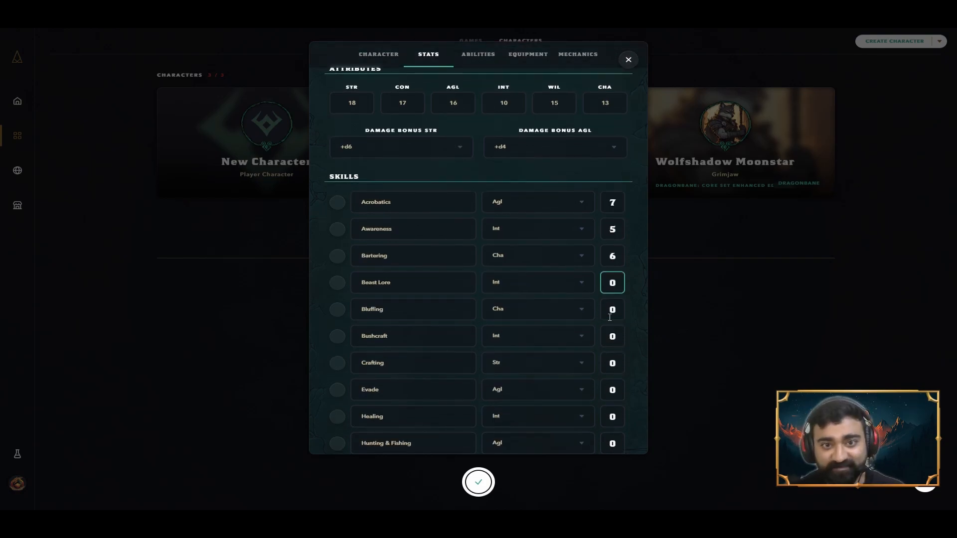
key(5)
key(Tab)
key(6)
key(Tab)
key(5)
key(Tab)
key(7)
key(Tab)
key(7)
key(Tab)
Set Healing to 5, Hunting & Fishing to 7, Languages to 5 and Myths & Legends to 5
scroll(623, 324, down, 1)
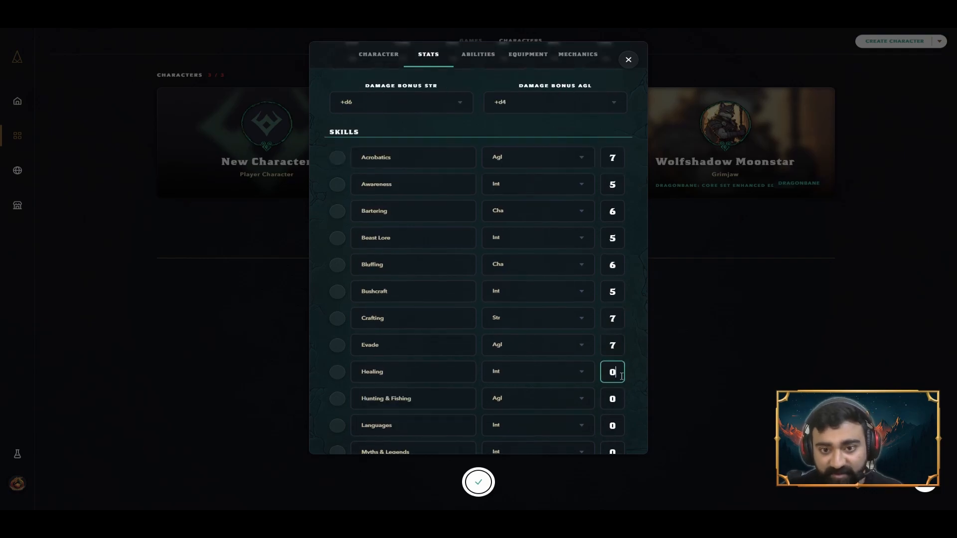
key(5)
key(Tab)
key(7)
key(Tab)
key(5)
key(Tab)
scroll(623, 324, down, 3)
text(5)
Fill in the remaining skills by attribute, 6 for Cha, 5 for Int and 7 for Agl, and set every weapon skill to 7
click(621, 349)
text(6)
scroll(621, 349, down, 2)
click(621, 313)
text(7)
click(622, 386)
scroll(622, 381, down, 2)
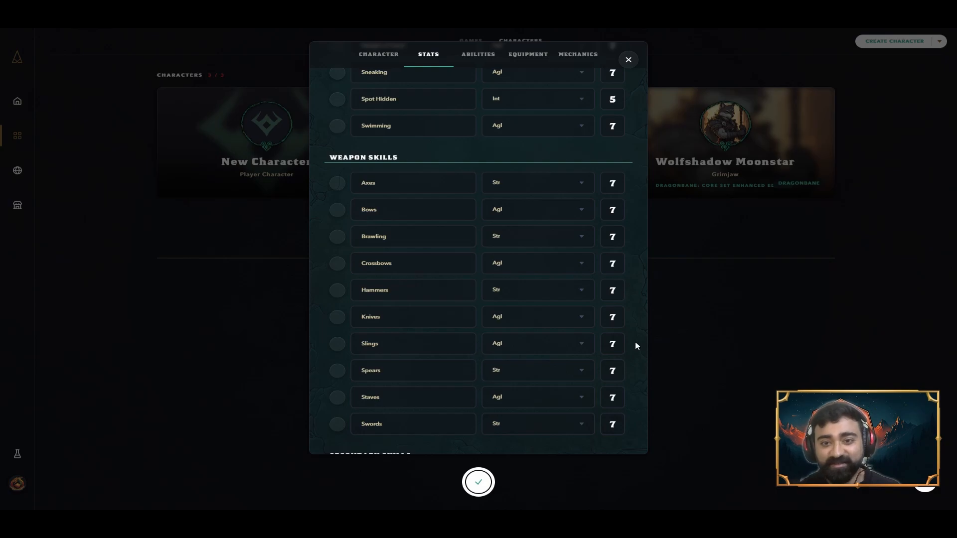
Review the entered skill values, and check the character details for the trained-skill allowance and the Fighter's skill choices
scroll(636, 345, up, 5)
scroll(636, 346, down, 4)
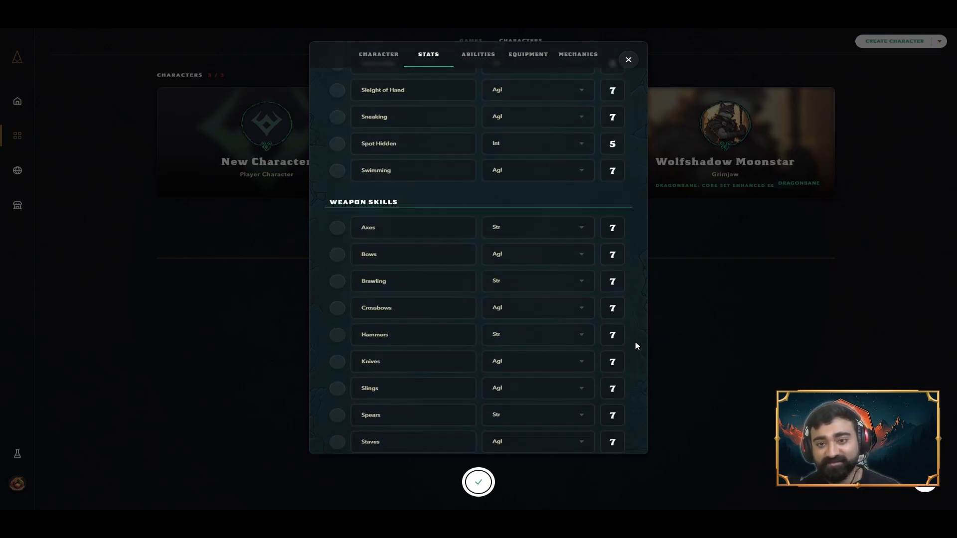
scroll(636, 346, up, 12)
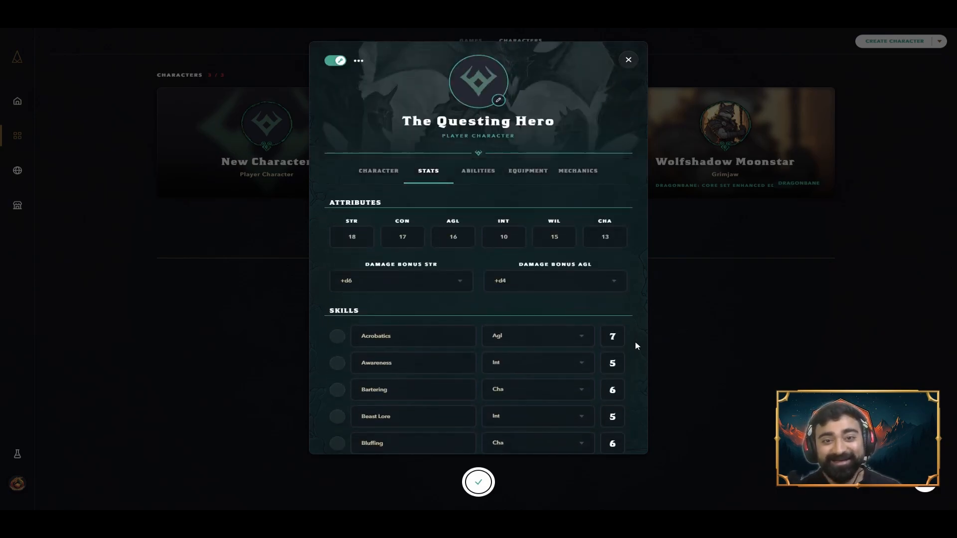
scroll(636, 345, down, 15)
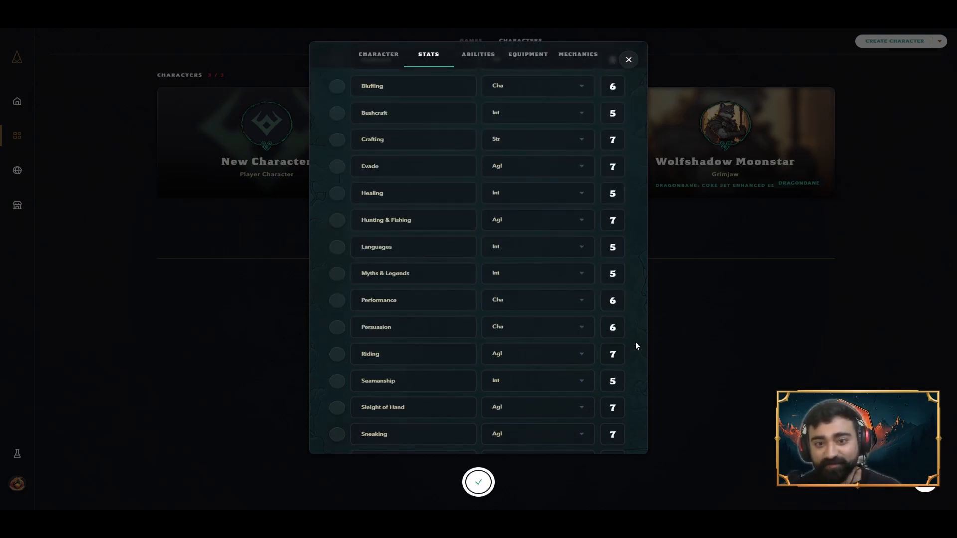
scroll(636, 346, up, 3)
scroll(636, 345, up, 10)
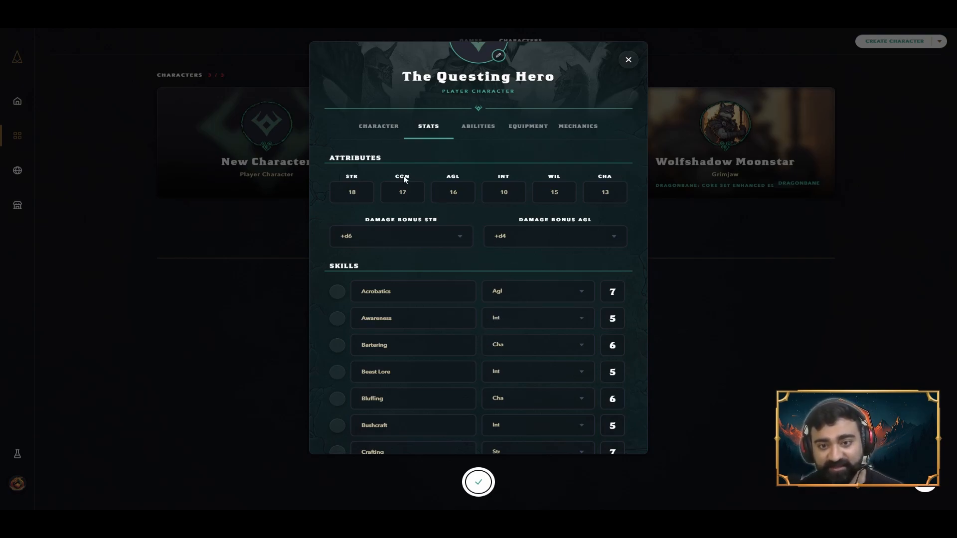
click(387, 129)
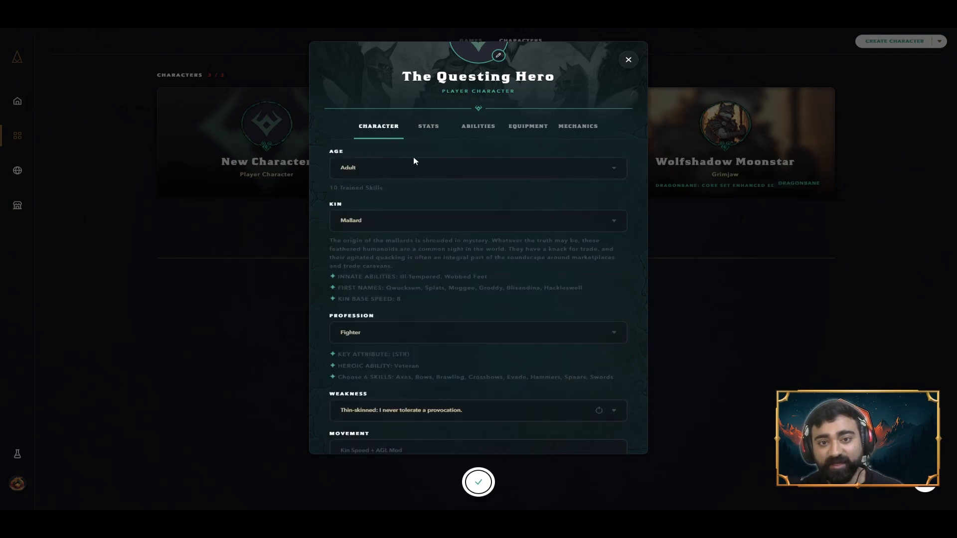
scroll(414, 161, down, 5)
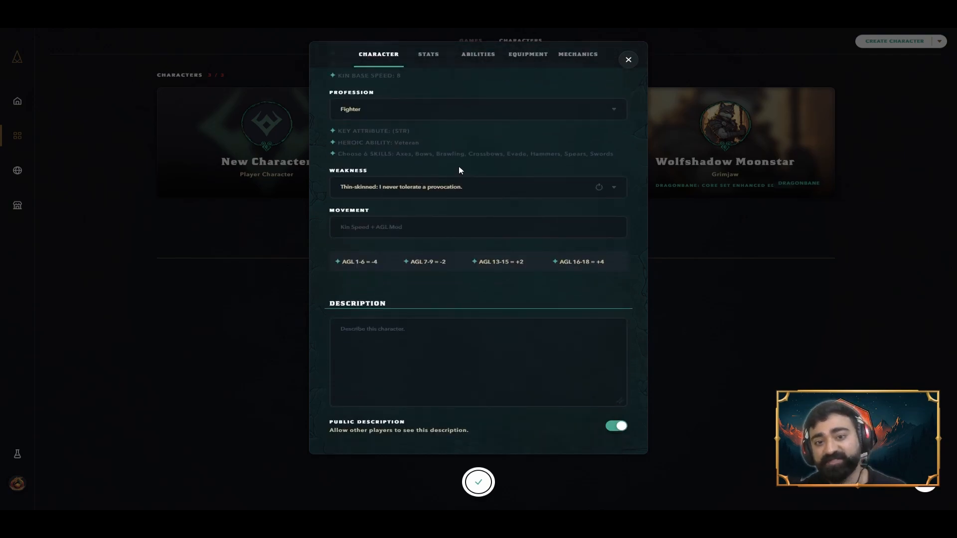
scroll(451, 184, up, 1)
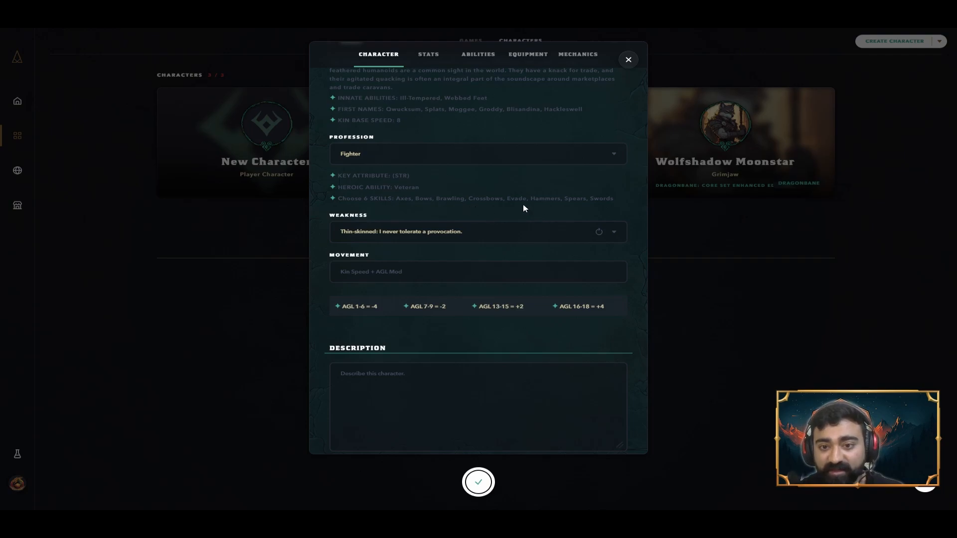
scroll(523, 204, up, 3)
scroll(453, 164, up, 2)
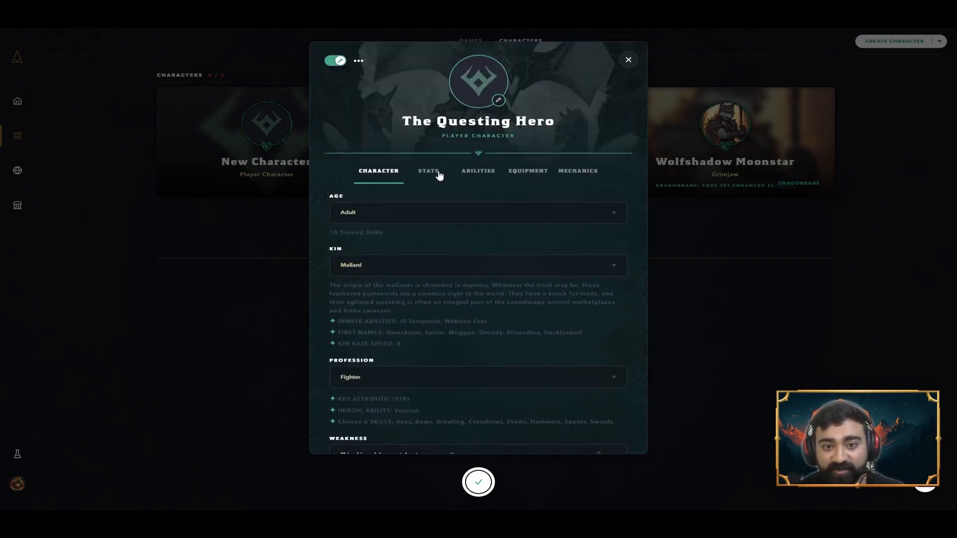
Set the Evade skill to 14 in the character's stats
click(438, 172)
scroll(592, 259, down, 3)
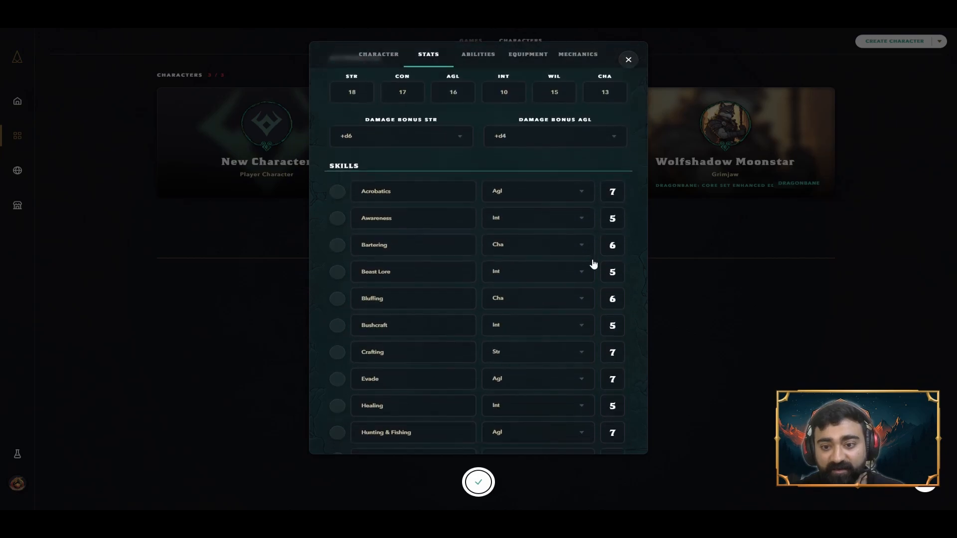
scroll(593, 264, down, 2)
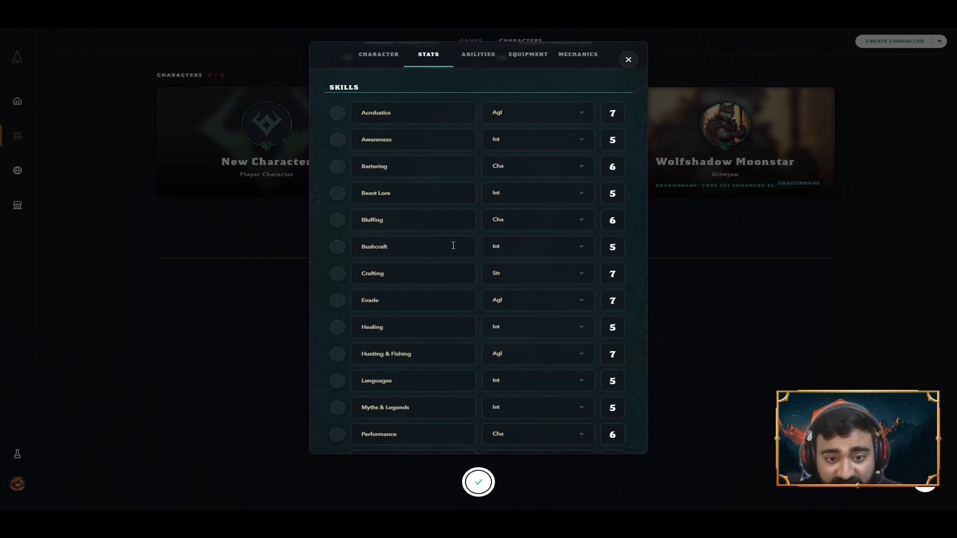
scroll(424, 285, down, 5)
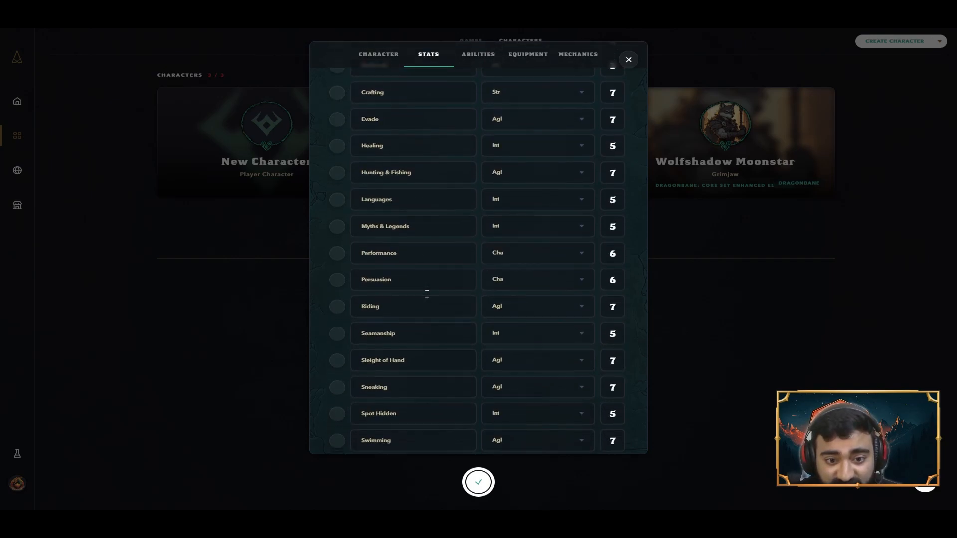
scroll(499, 249, up, 3)
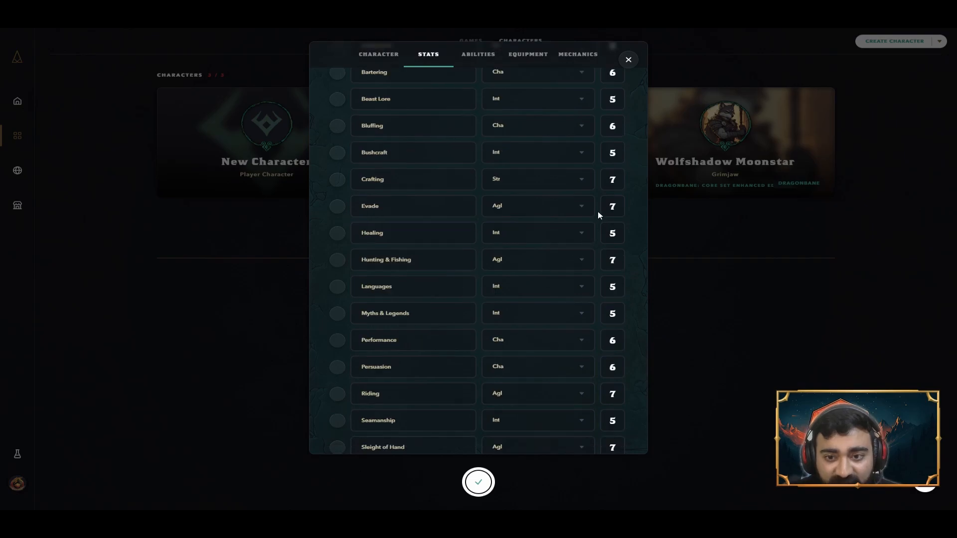
click(610, 215)
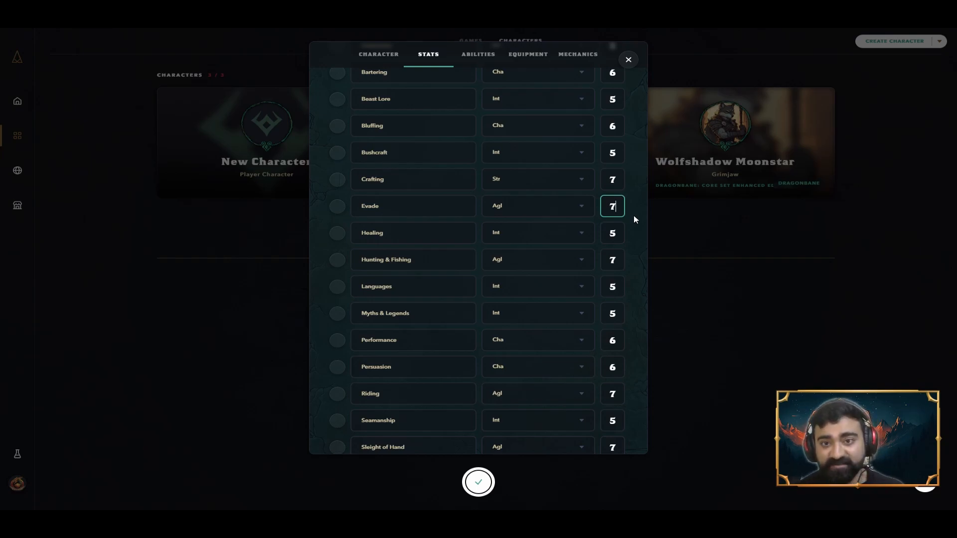
text(14)
click(634, 220)
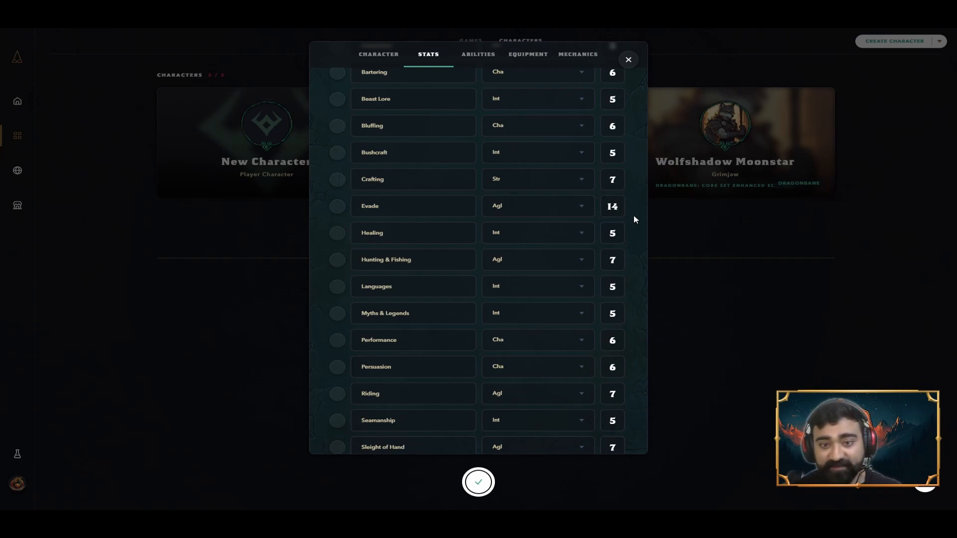
scroll(620, 252, down, 3)
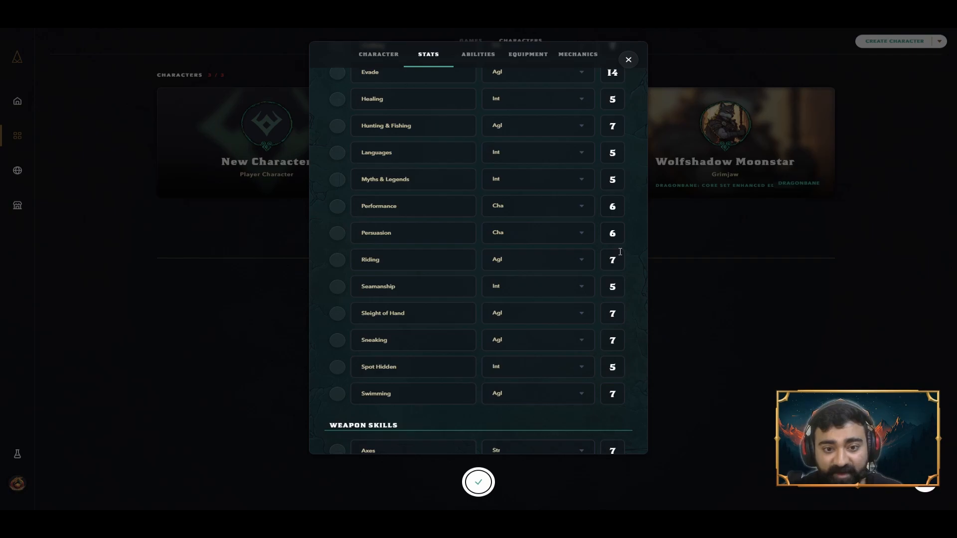
scroll(598, 313, down, 3)
scroll(597, 315, up, 6)
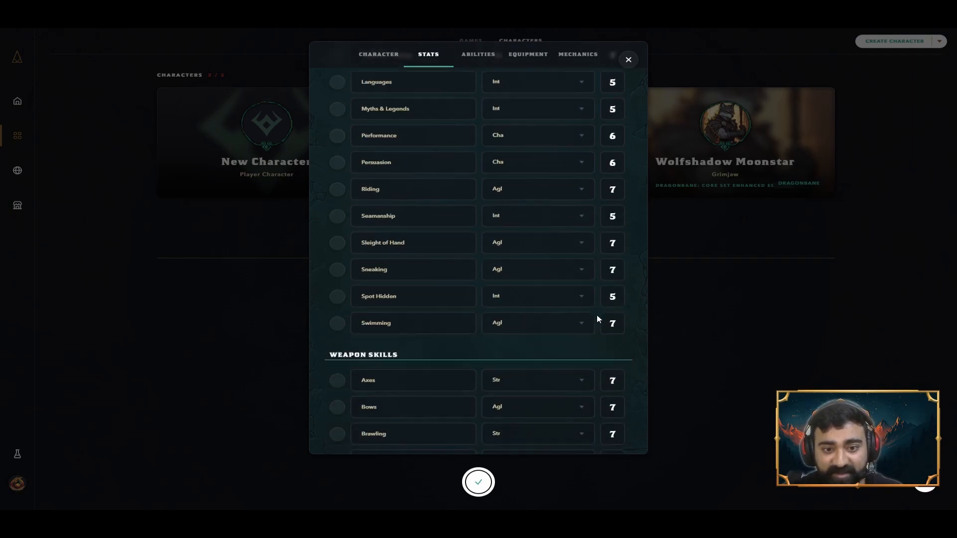
scroll(596, 315, up, 3)
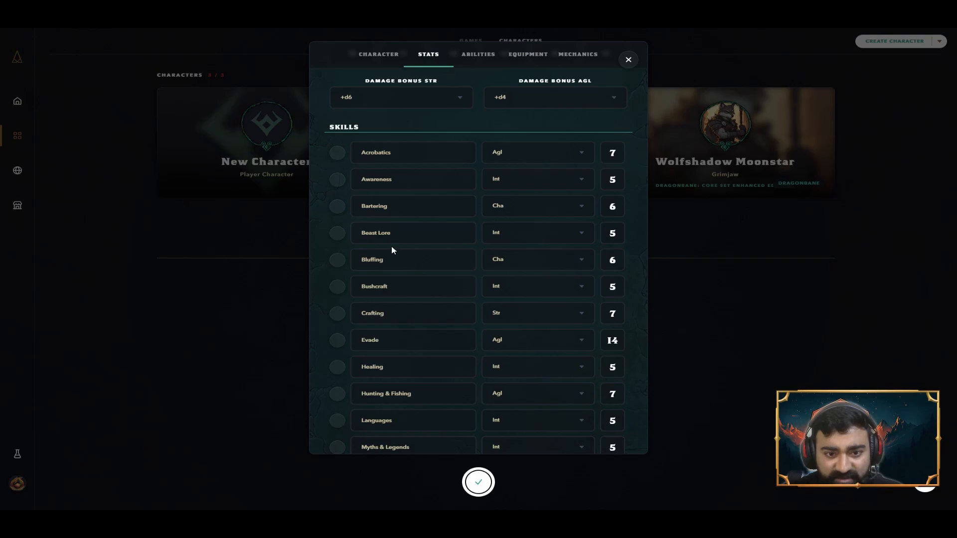
scroll(450, 139, up, 3)
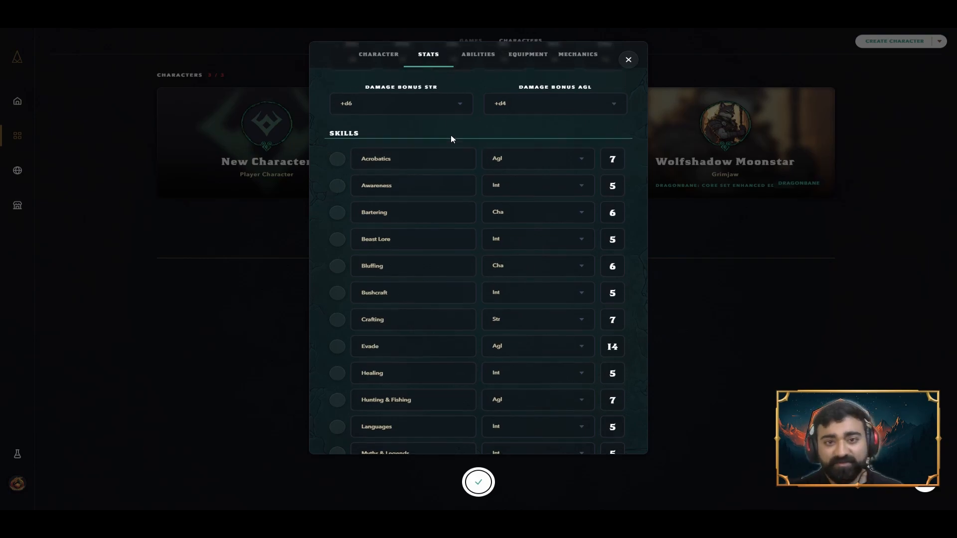
Check the Fighter's skill choices in the character details and set the Swords weapon skill to 14
click(387, 126)
scroll(549, 269, down, 5)
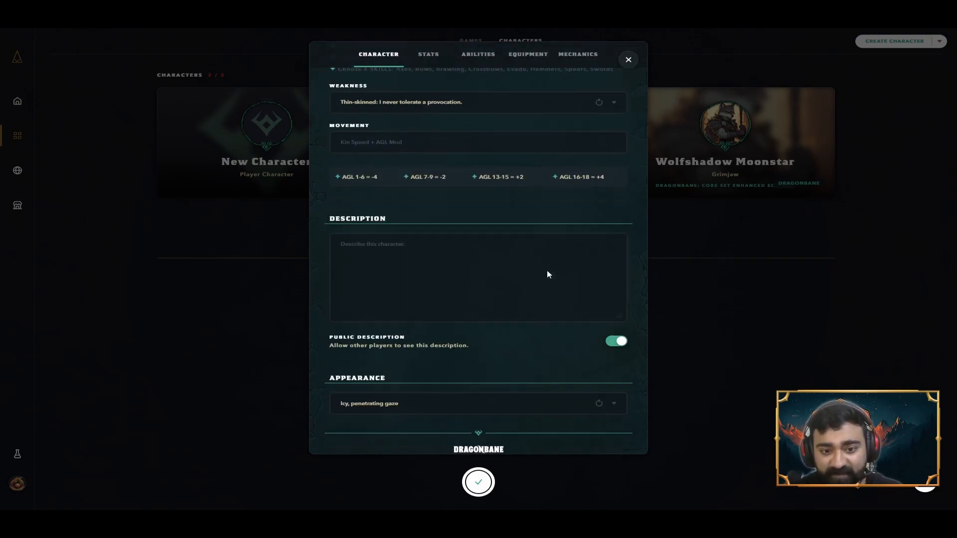
scroll(504, 252, up, 2)
scroll(470, 185, down, 1)
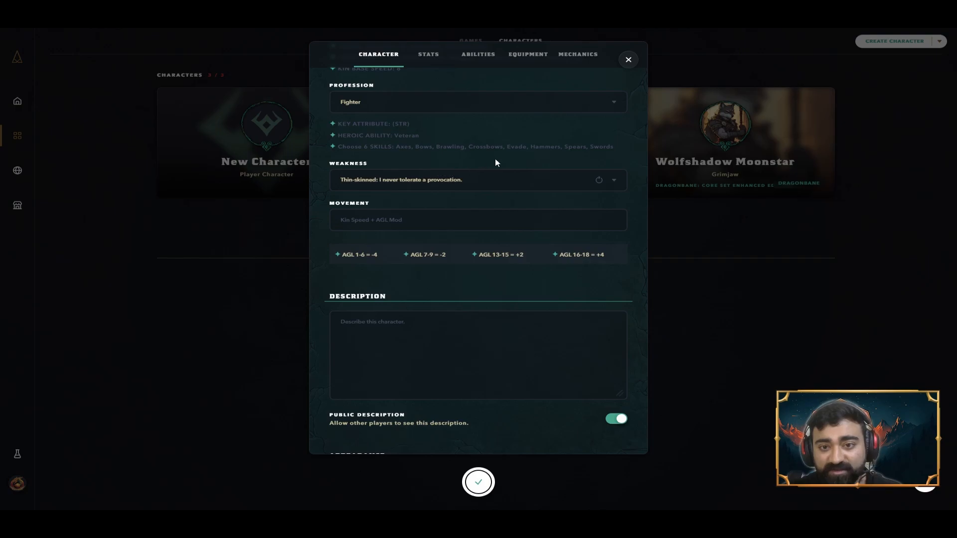
scroll(532, 166, up, 1)
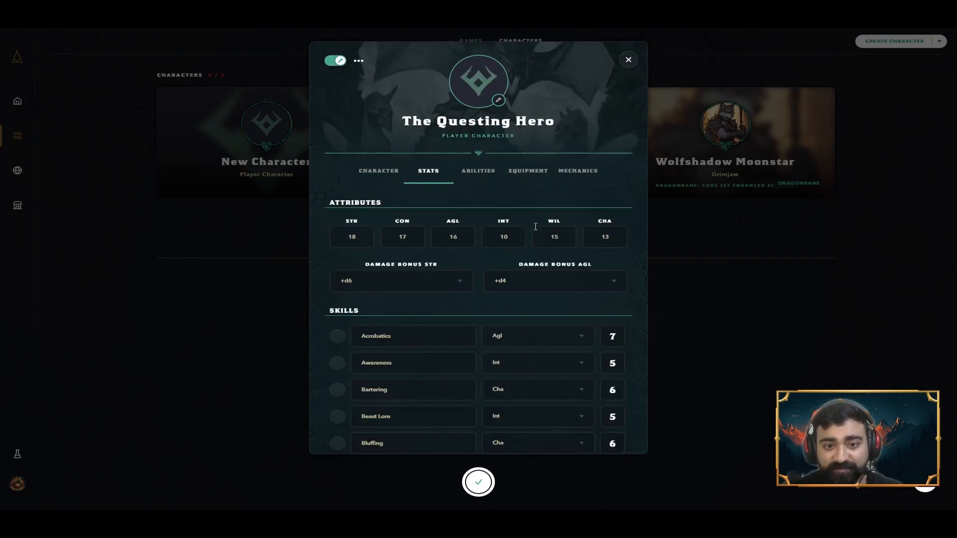
scroll(552, 246, down, 3)
scroll(592, 248, down, 2)
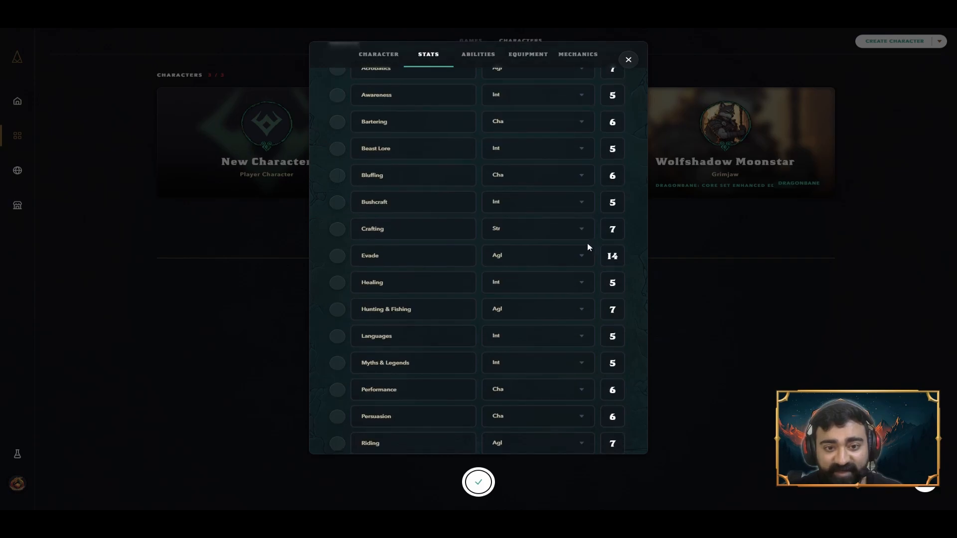
scroll(591, 249, down, 9)
scroll(589, 254, down, 2)
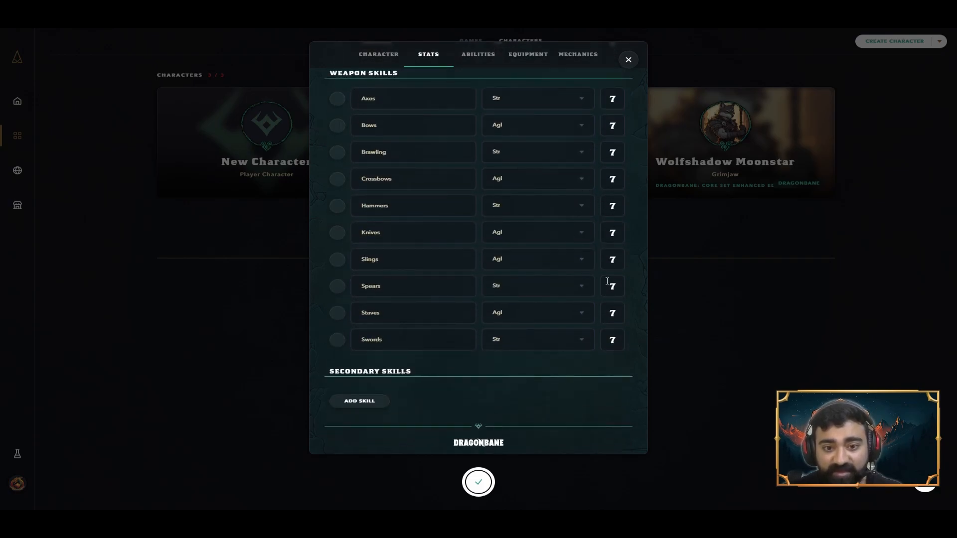
click(621, 336)
key(BackSpace)
text(14)
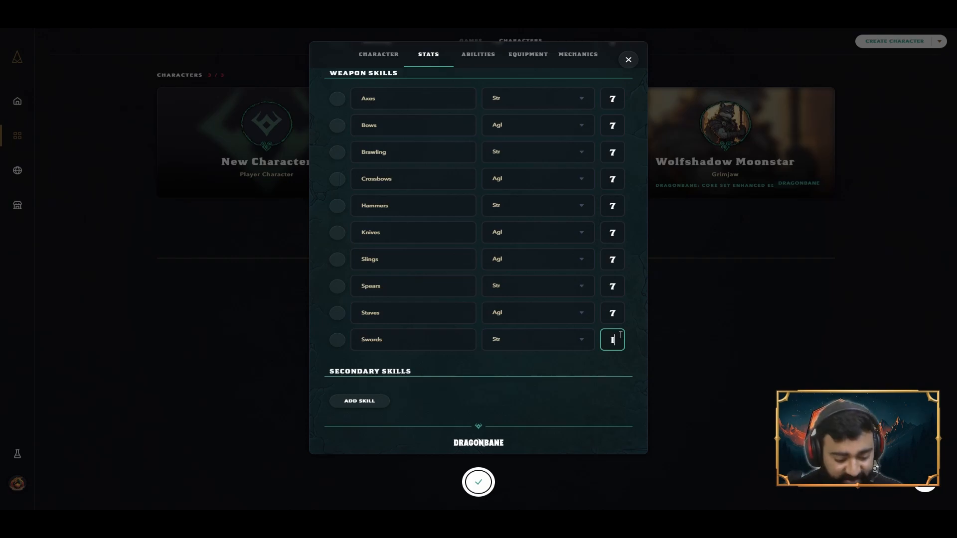
Set the Axes, Crossbows and Hammers weapon skills to 14
click(620, 102)
key(BackSpace)
text(14)
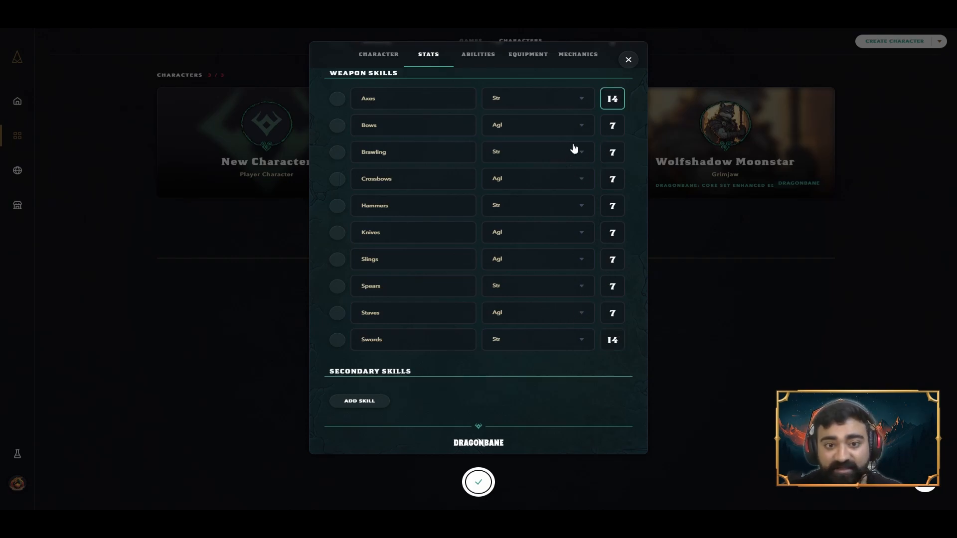
click(621, 177)
key(BackSpace)
text(14)
click(634, 202)
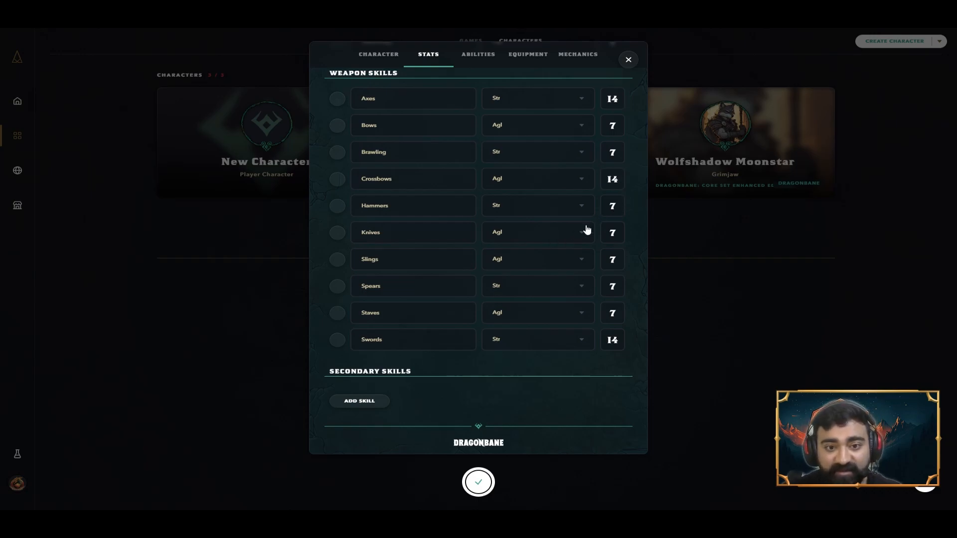
click(617, 209)
key(BackSpace)
text(14)
click(635, 233)
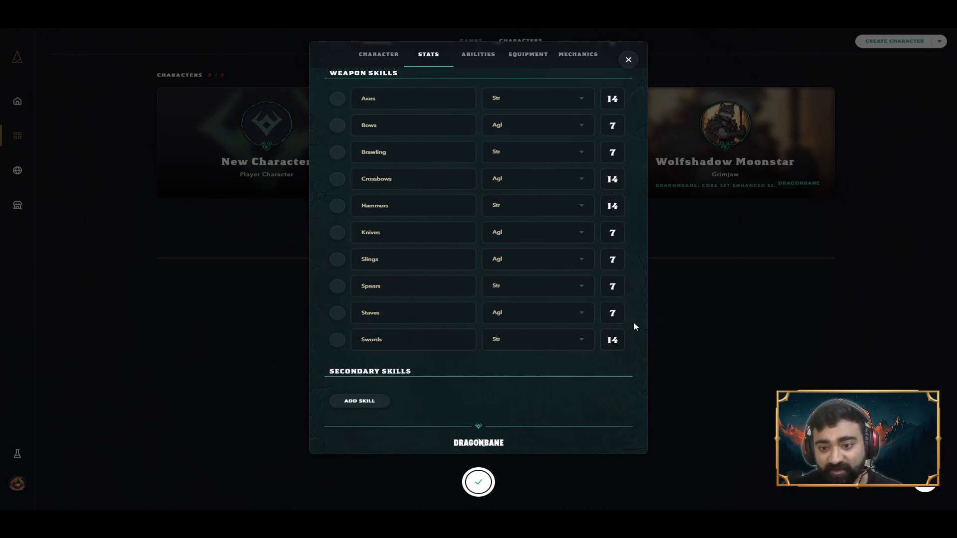
Add a secondary skill named Brawling and base it on the Str attribute
scroll(631, 324, up, 10)
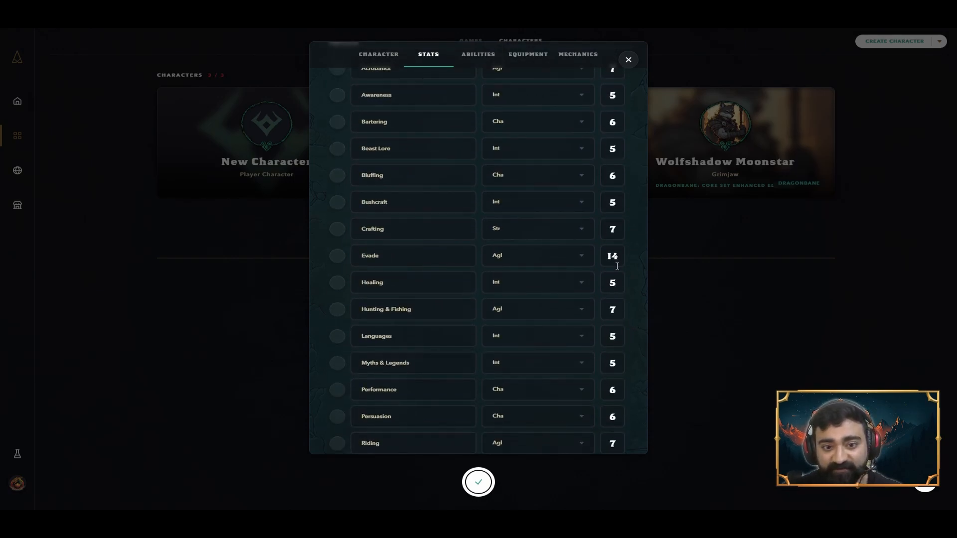
scroll(617, 266, up, 3)
scroll(616, 267, down, 9)
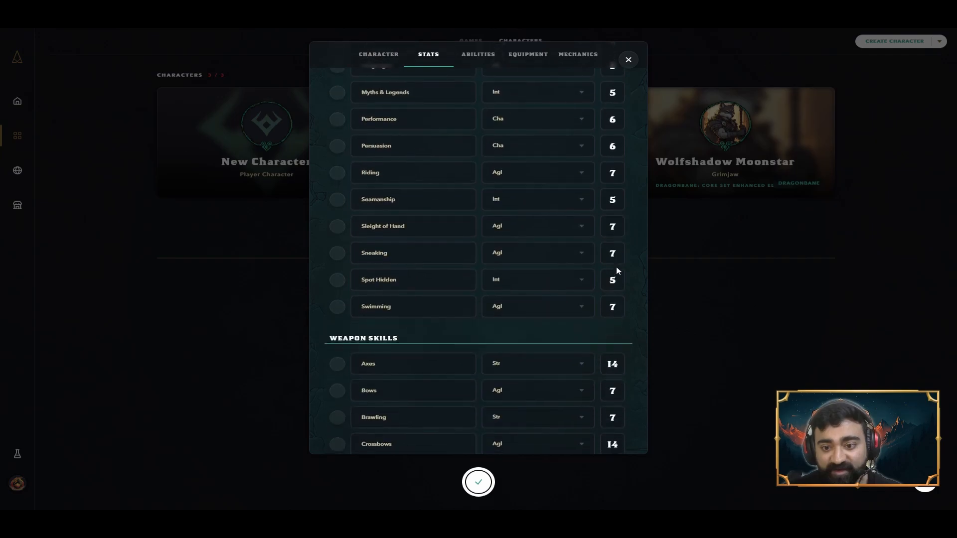
scroll(616, 267, down, 6)
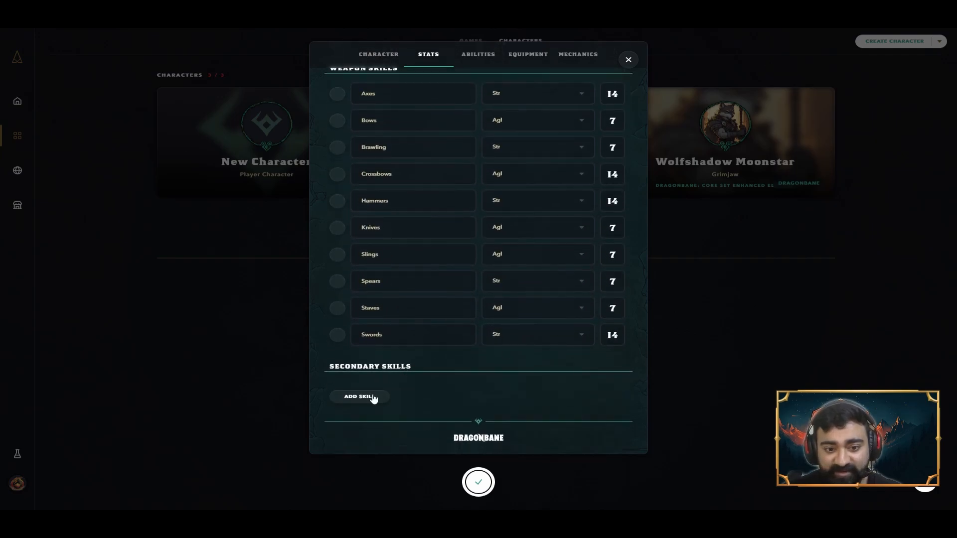
click(373, 398)
drag(456, 392, 362, 391)
text(Brawling)
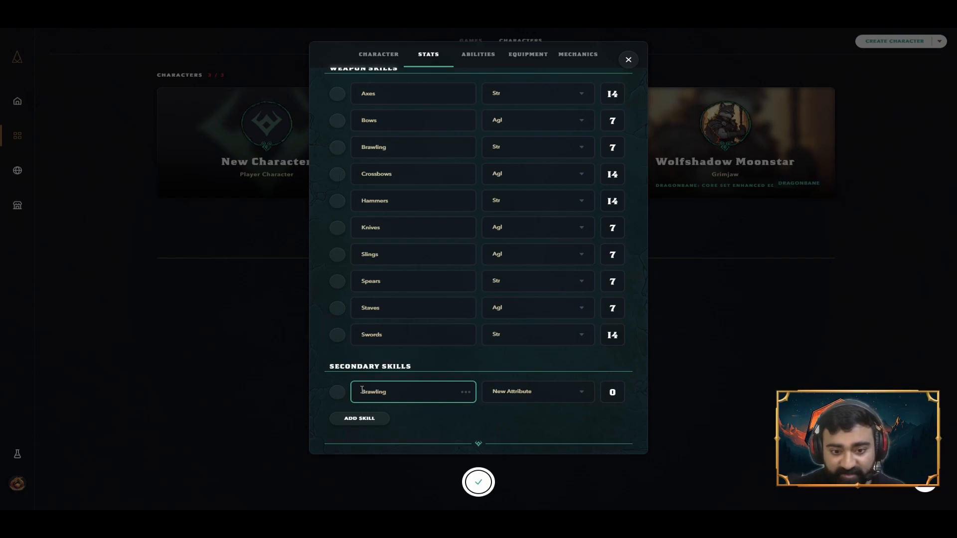
click(579, 394)
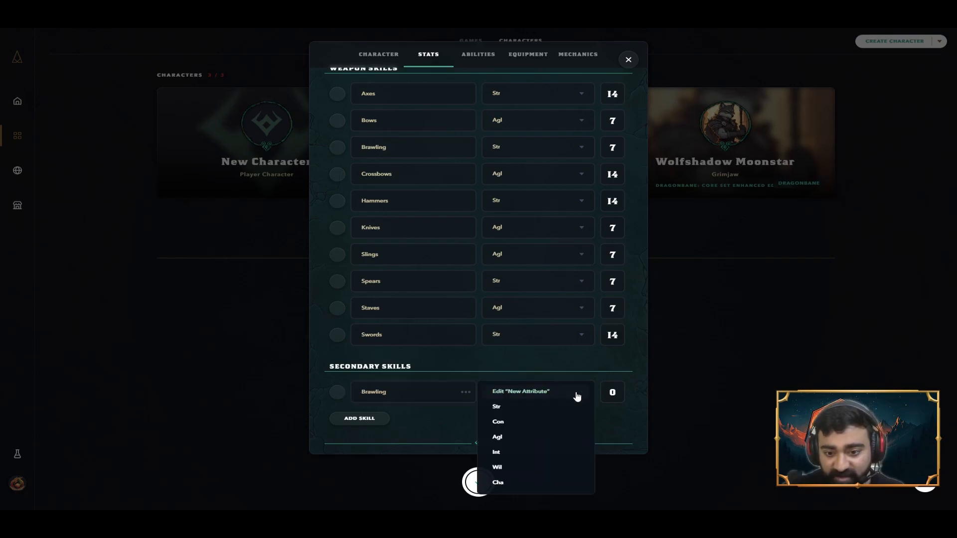
click(553, 409)
Set the value of the Brawling secondary skill to 14
click(623, 394)
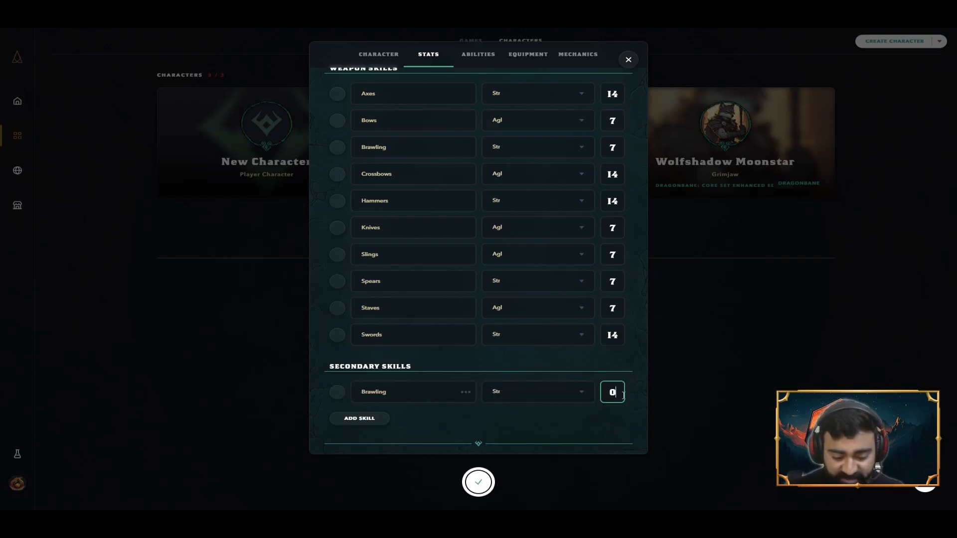
text(7)
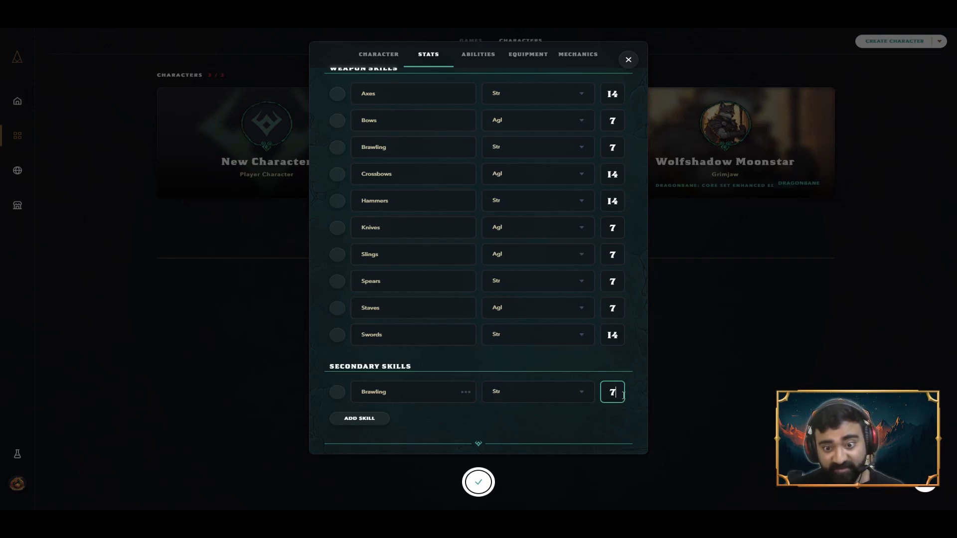
key(BackSpace)
text(14)
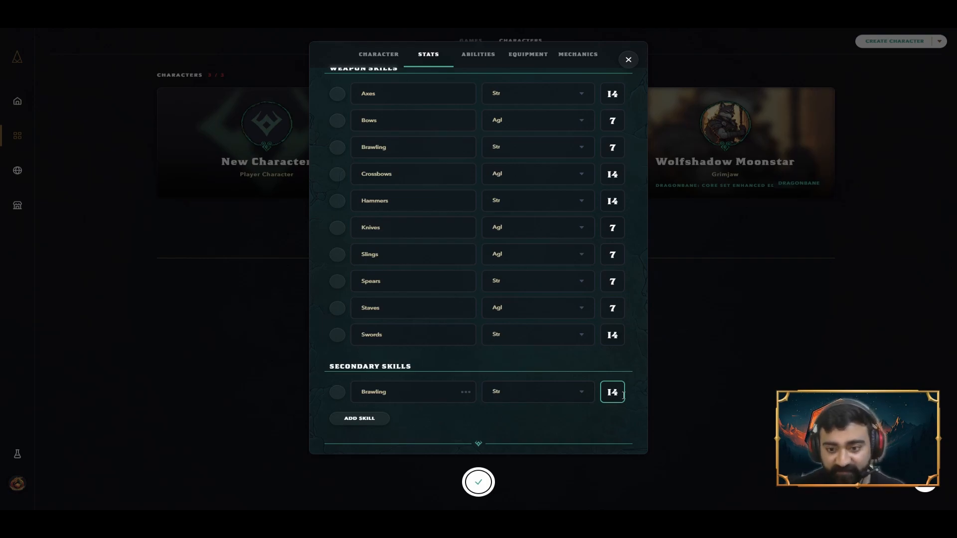
click(649, 399)
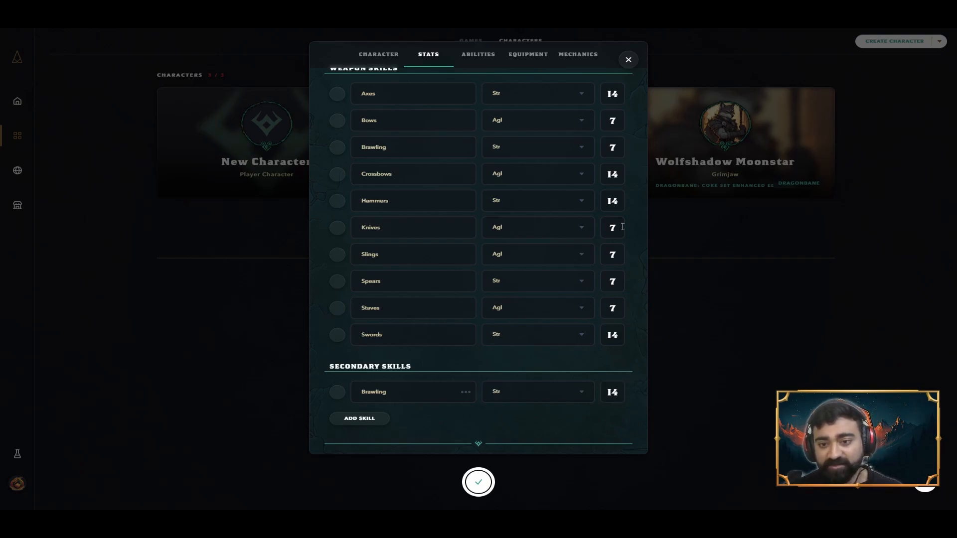
Review the trained skill values against the age's trained-skill allowance and the Fighter's skill list in the character details
scroll(621, 209, up, 3)
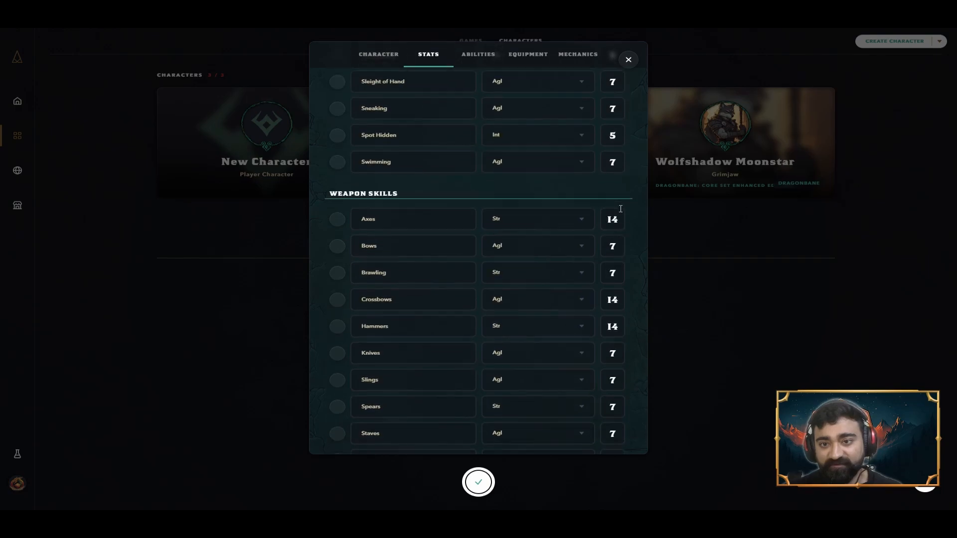
scroll(620, 208, up, 10)
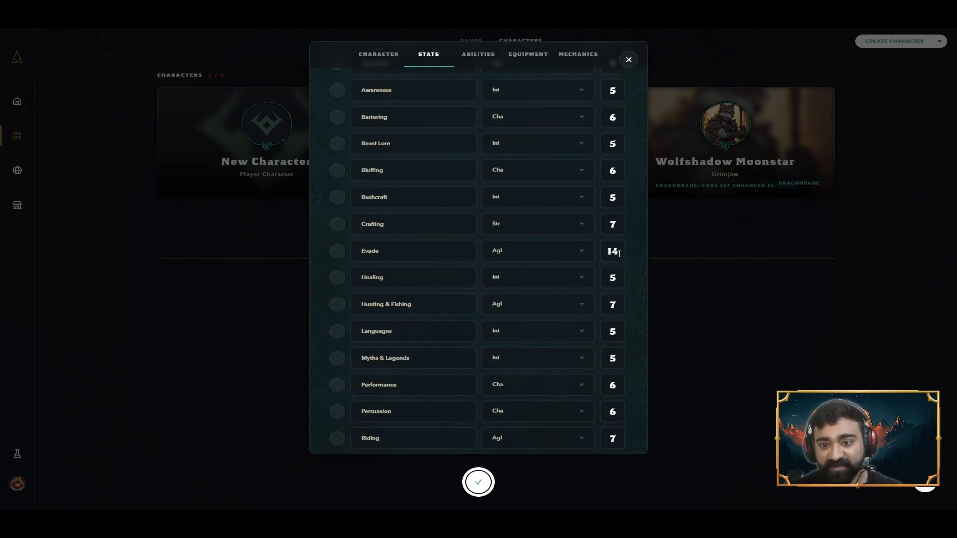
scroll(509, 214, up, 5)
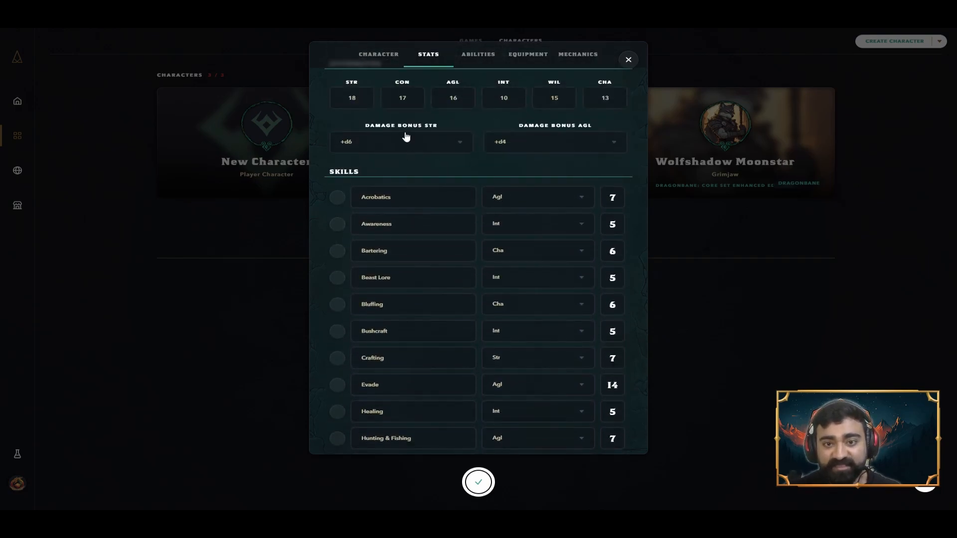
click(381, 175)
scroll(500, 283, down, 5)
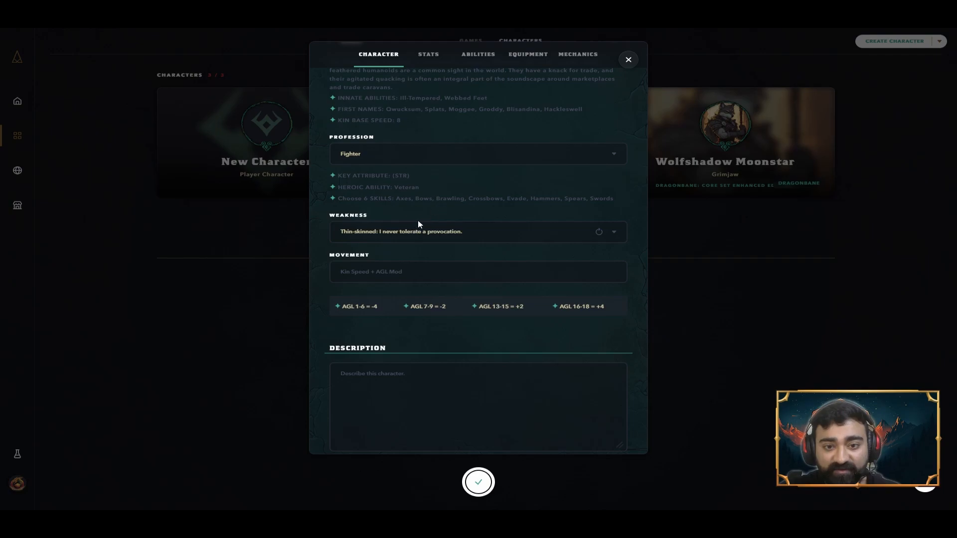
scroll(500, 294, up, 5)
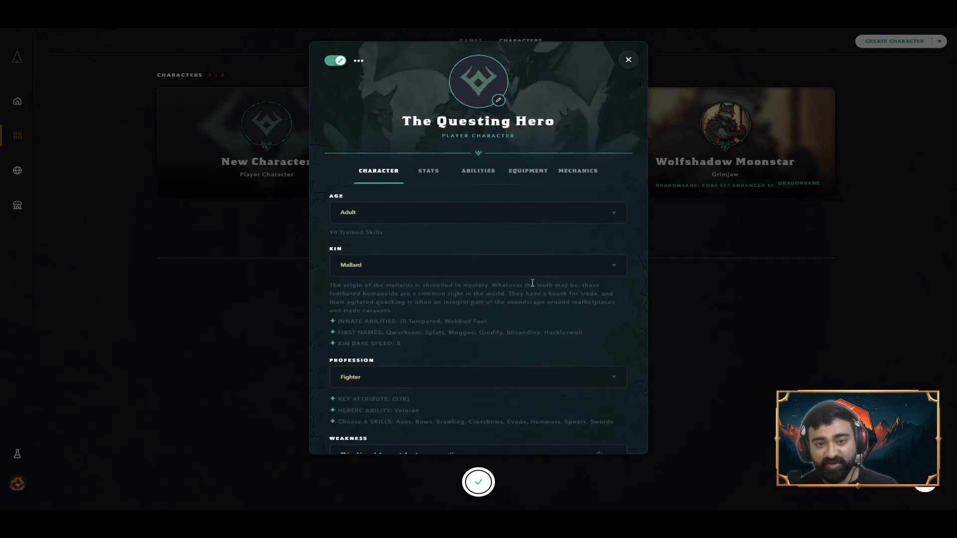
scroll(532, 282, down, 3)
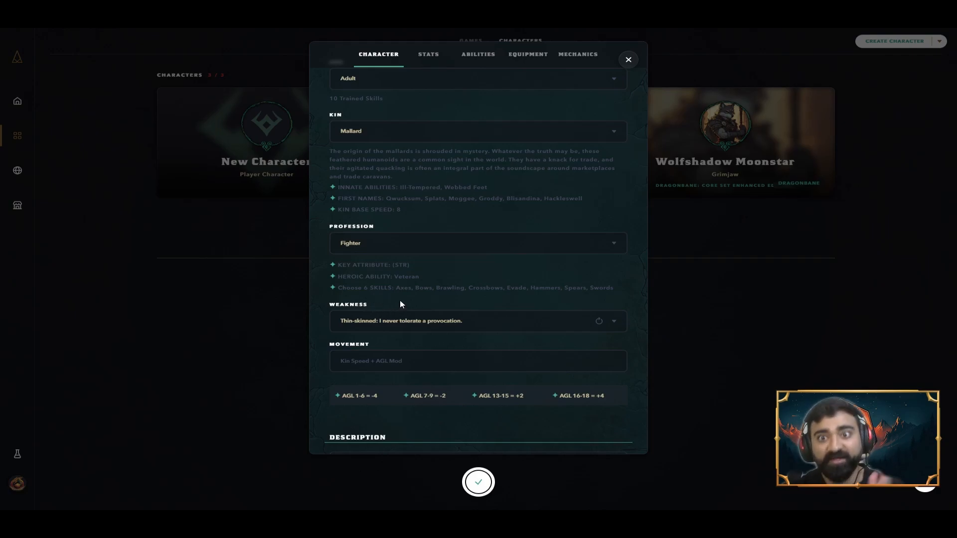
scroll(448, 306, up, 3)
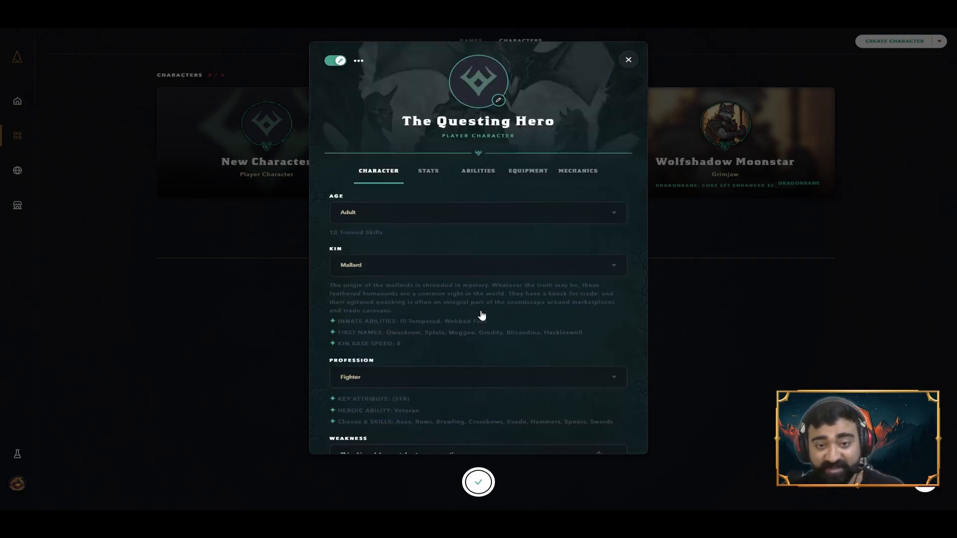
Look over the general skills in the character's stats and set Bushcraft to 10
click(428, 171)
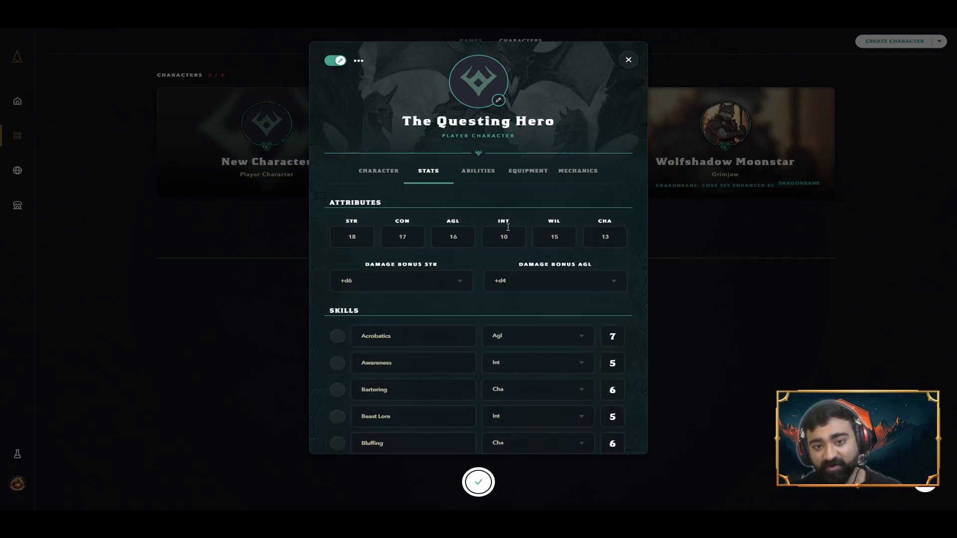
scroll(592, 278, down, 5)
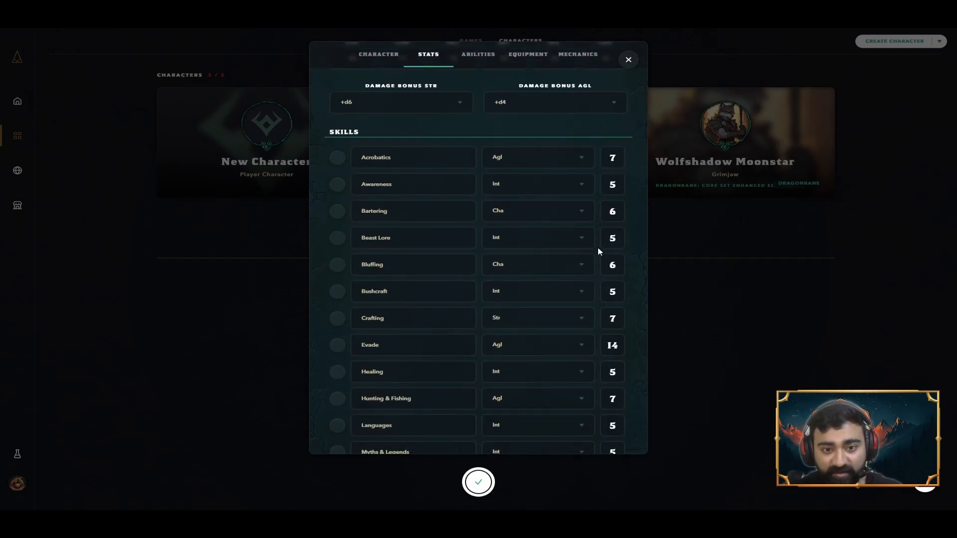
scroll(605, 272, down, 4)
scroll(605, 274, down, 2)
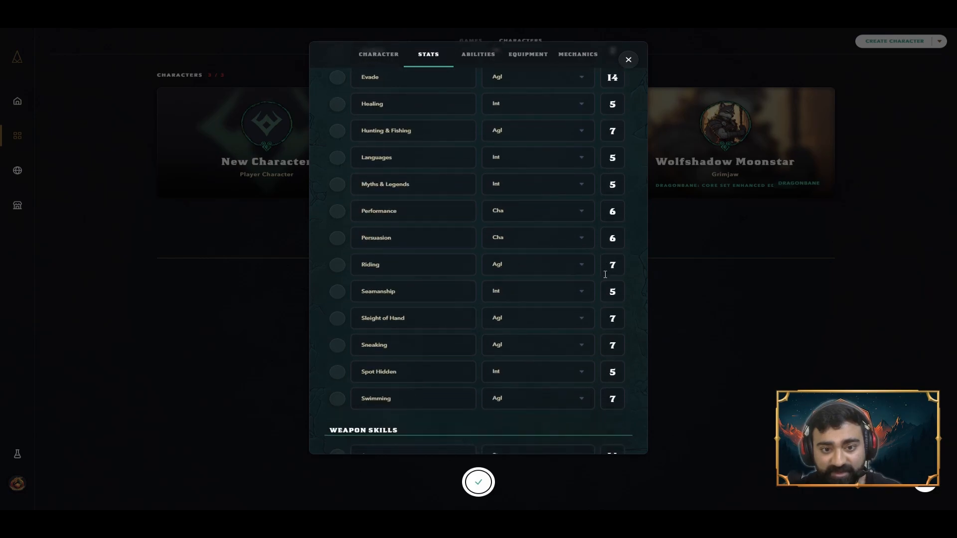
scroll(605, 275, up, 6)
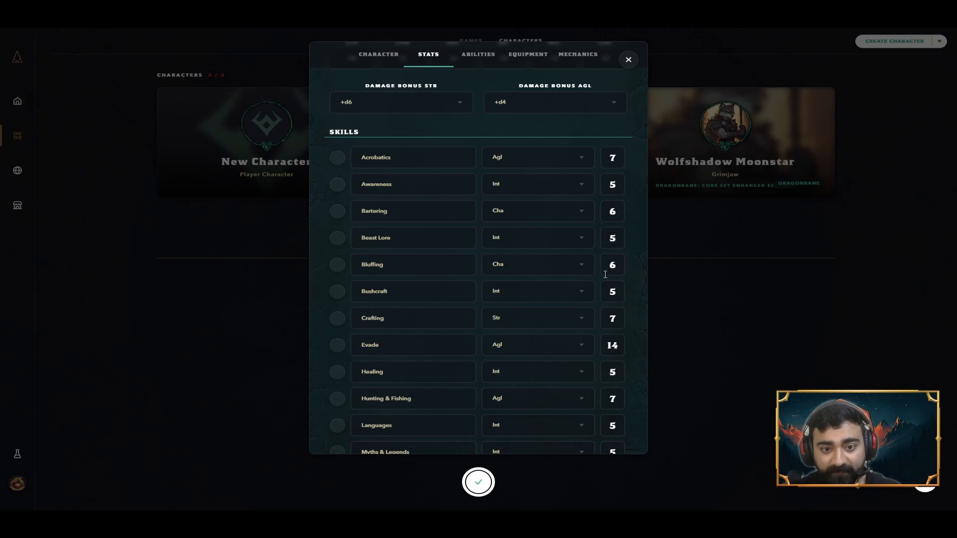
scroll(605, 275, down, 1)
click(618, 248)
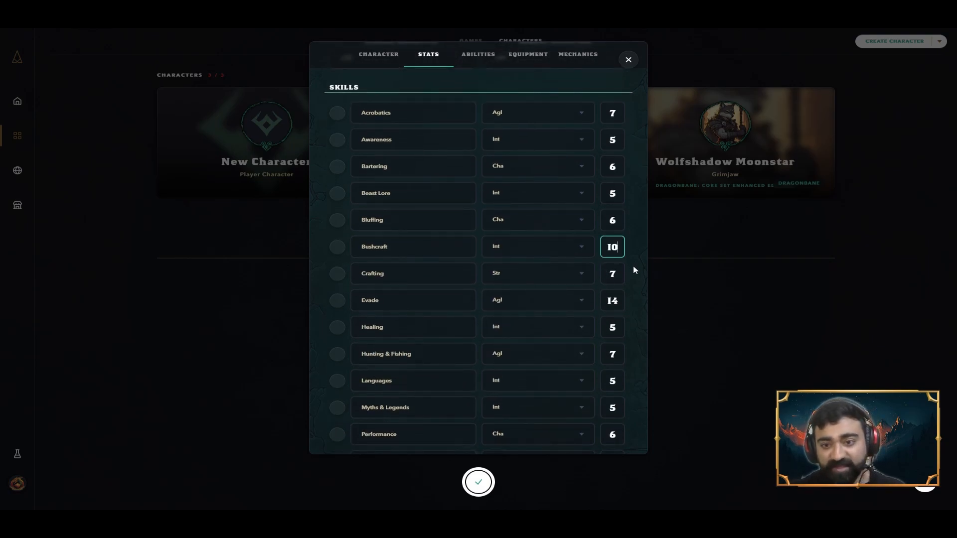
text(10)
key(Return)
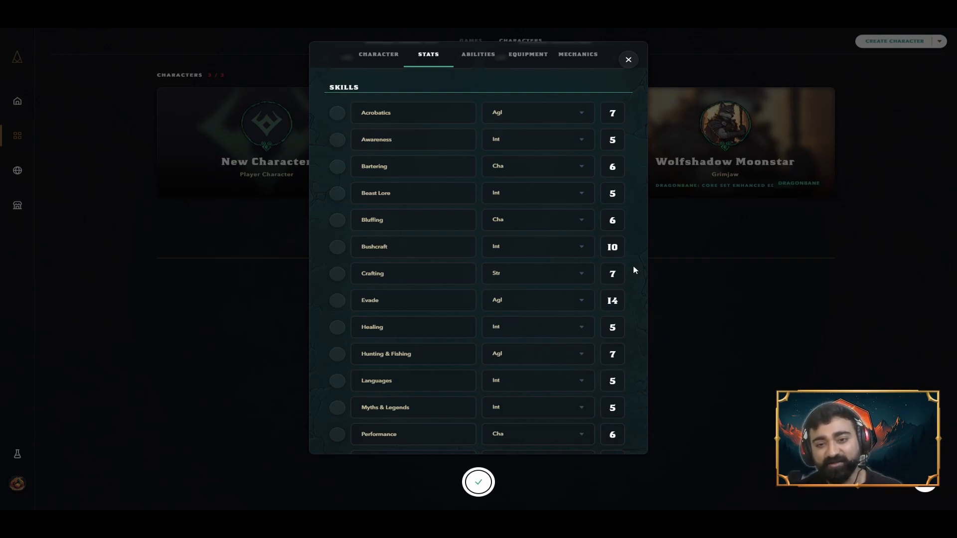
Set the Hunting & Fishing skill to 14
scroll(635, 270, down, 3)
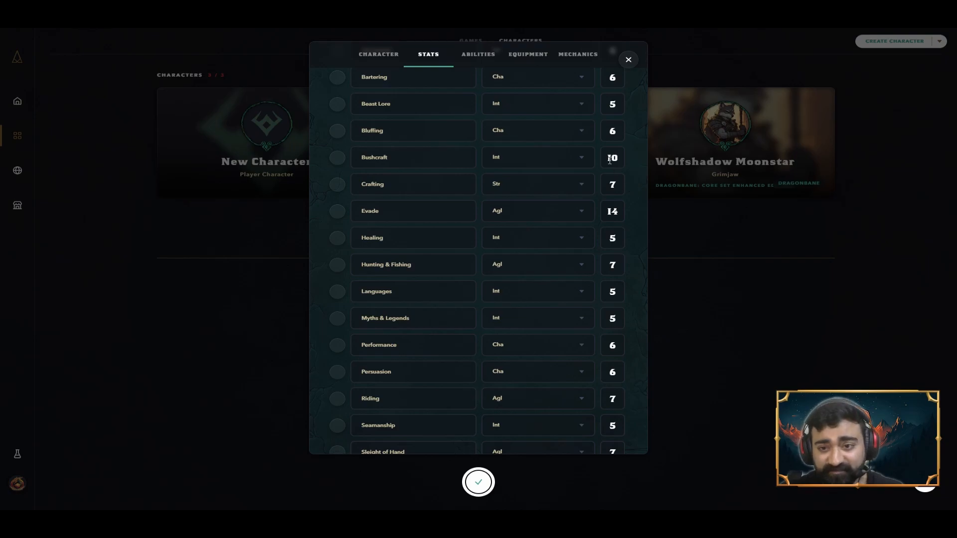
scroll(629, 220, down, 1)
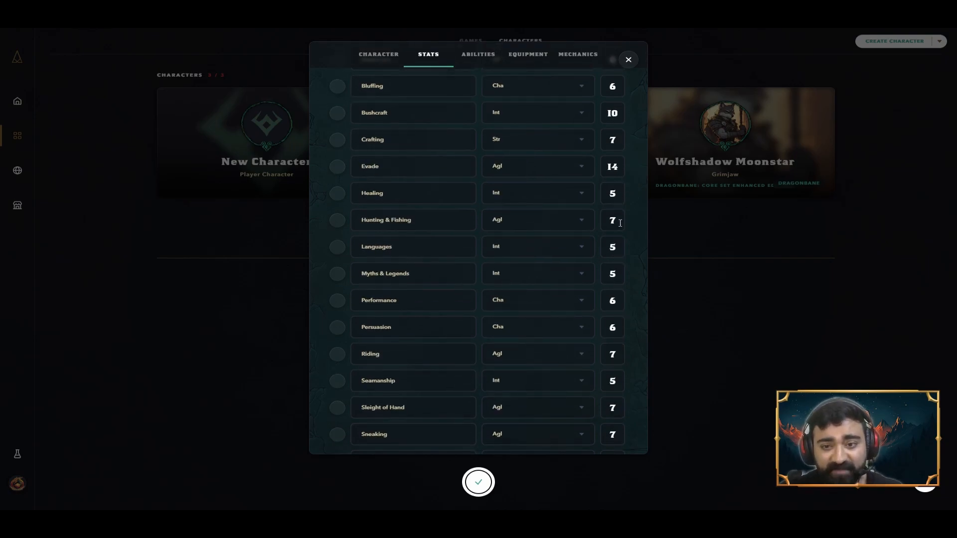
click(621, 224)
key(BackSpace)
text(14)
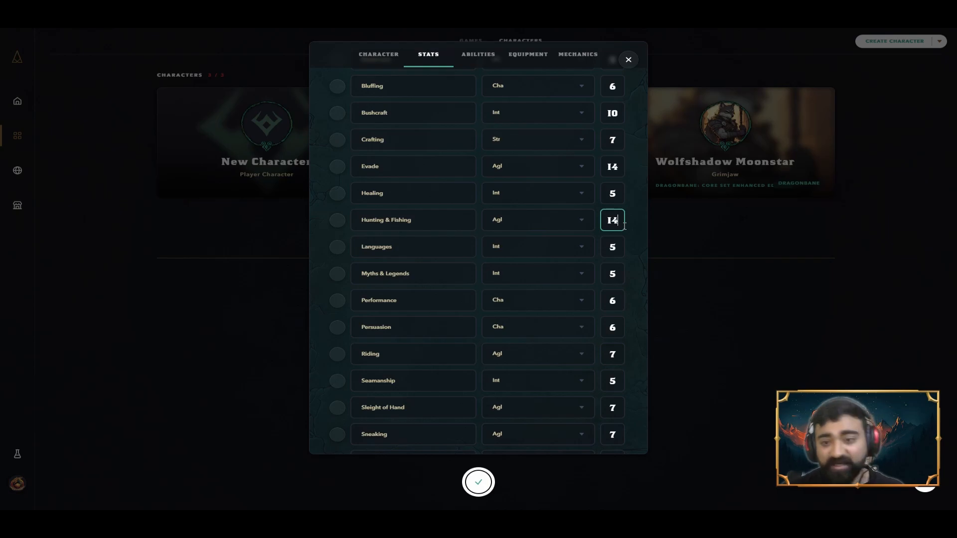
click(638, 231)
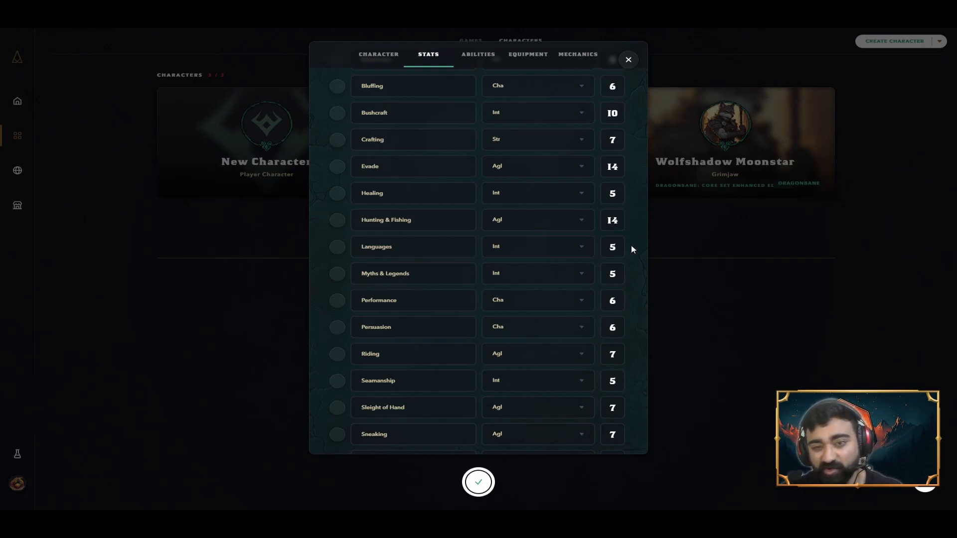
Look over the general skills in the character's stats and set Spot Hidden to 10
scroll(632, 250, down, 3)
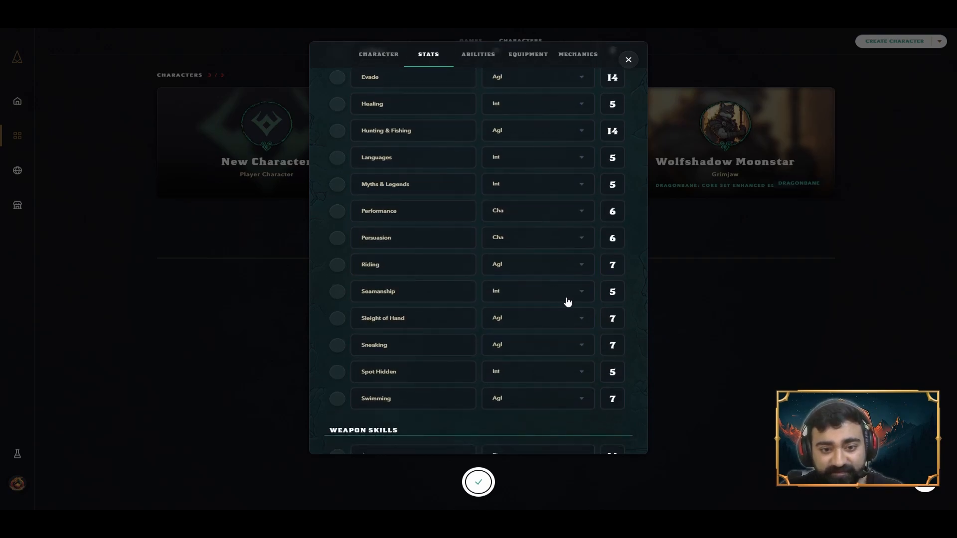
scroll(581, 325, up, 8)
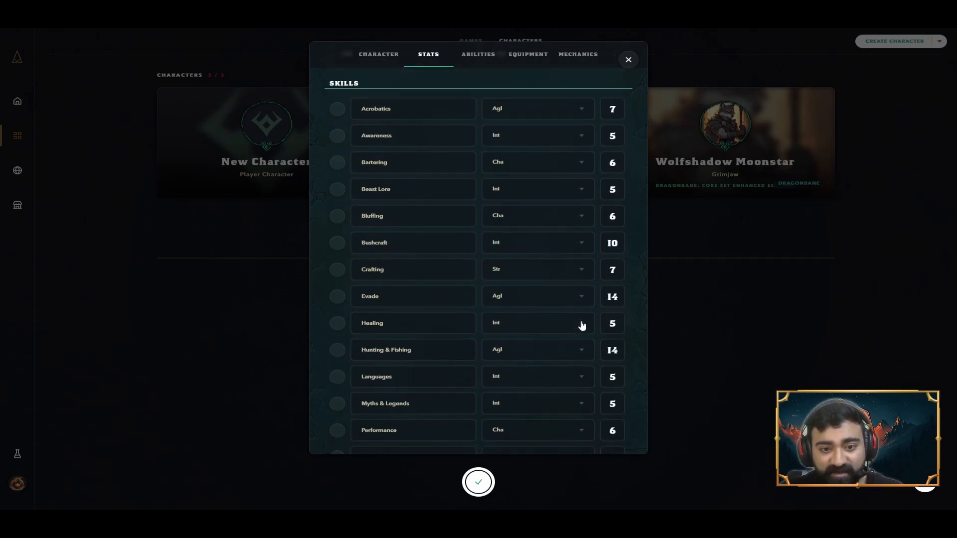
scroll(577, 254, down, 1)
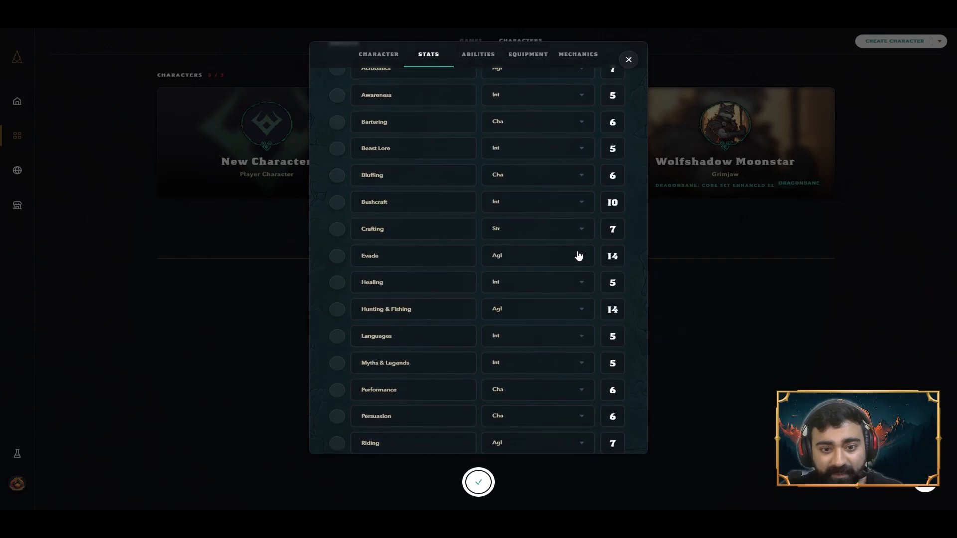
scroll(578, 255, up, 3)
scroll(578, 255, down, 6)
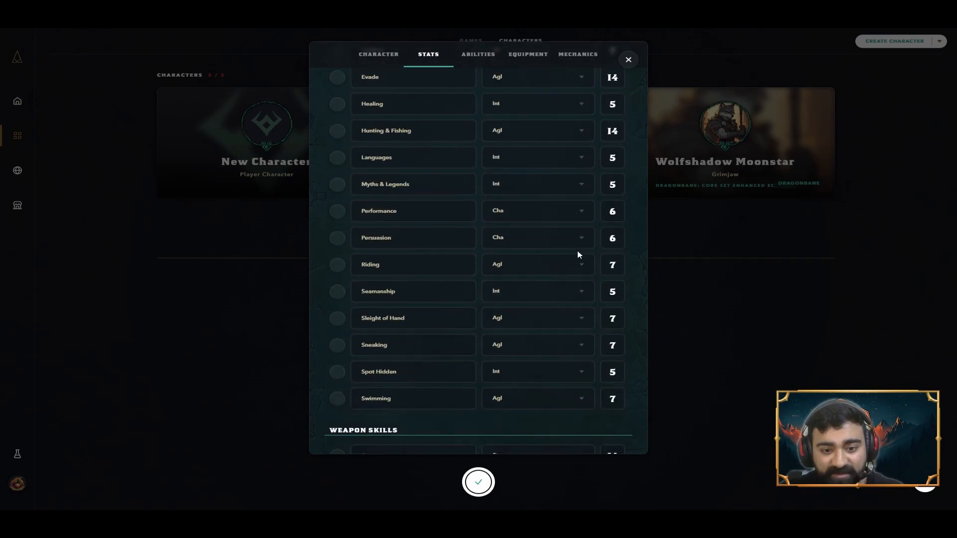
scroll(578, 251, down, 2)
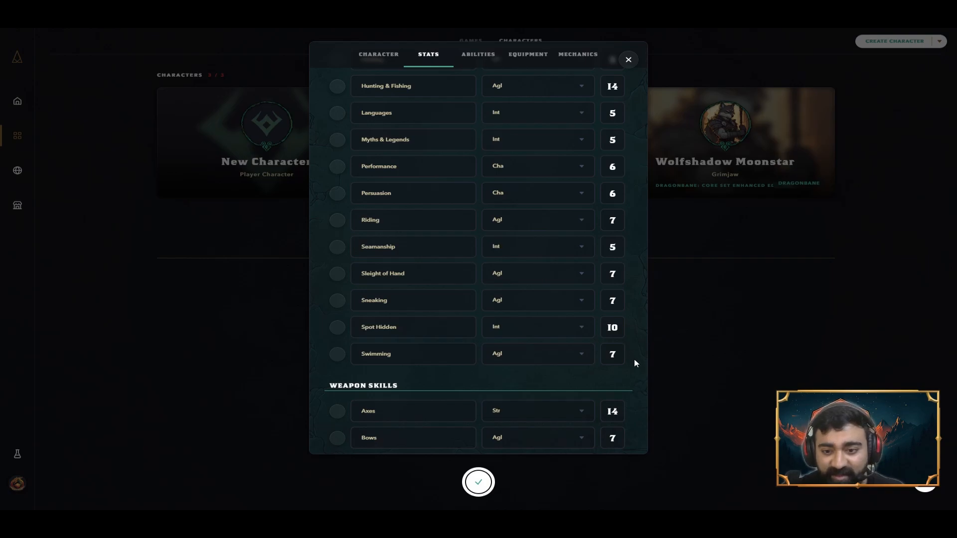
Set the Awareness skill's value to 10
scroll(621, 344, up, 2)
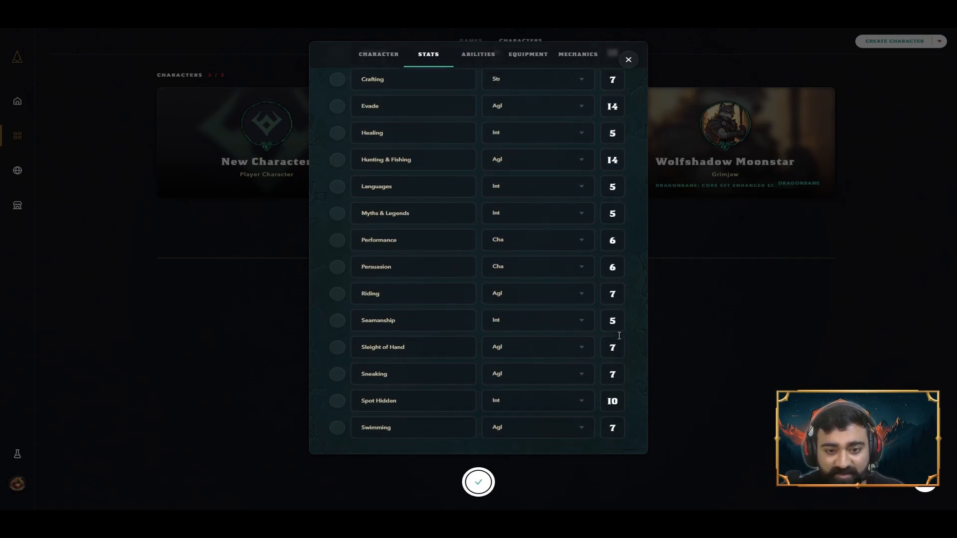
scroll(619, 335, up, 1)
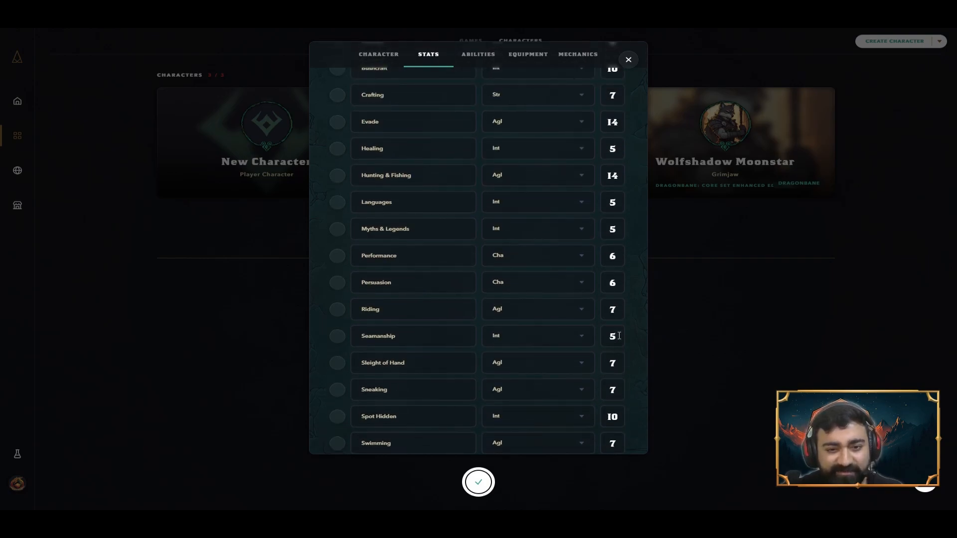
scroll(619, 336, up, 5)
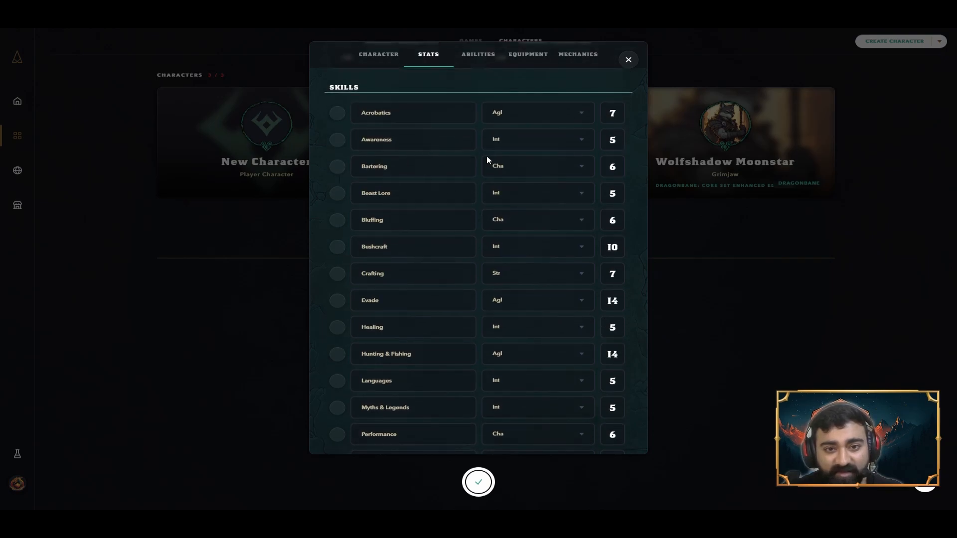
click(622, 141)
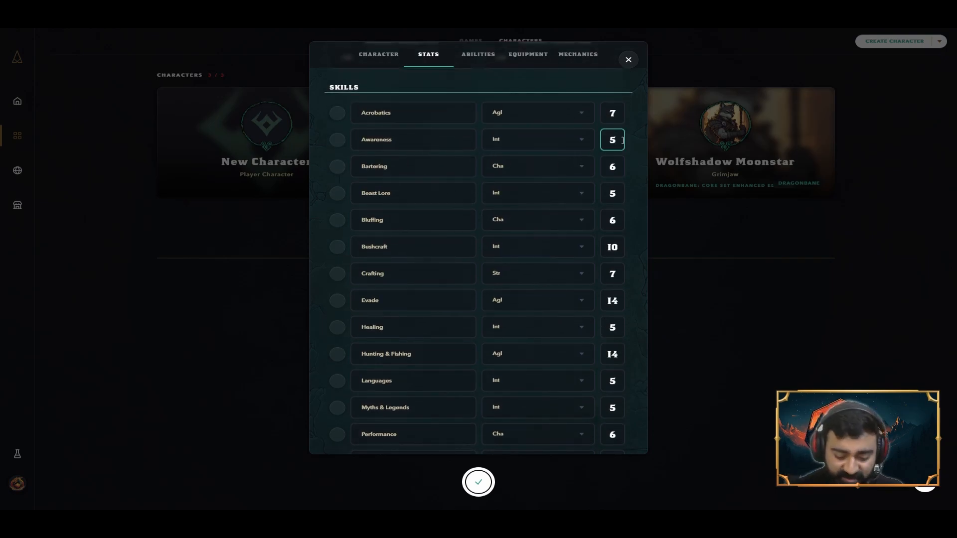
key(BackSpace)
text(10)
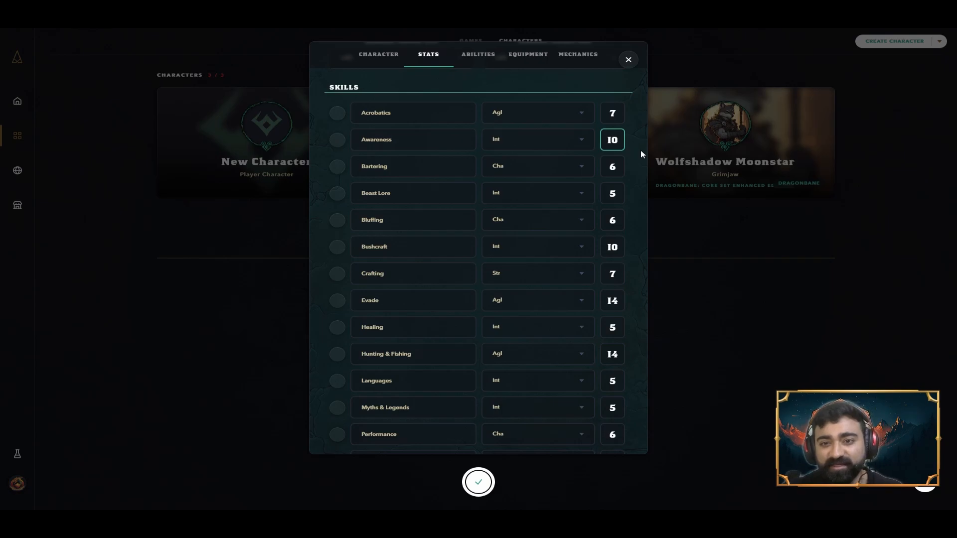
click(642, 153)
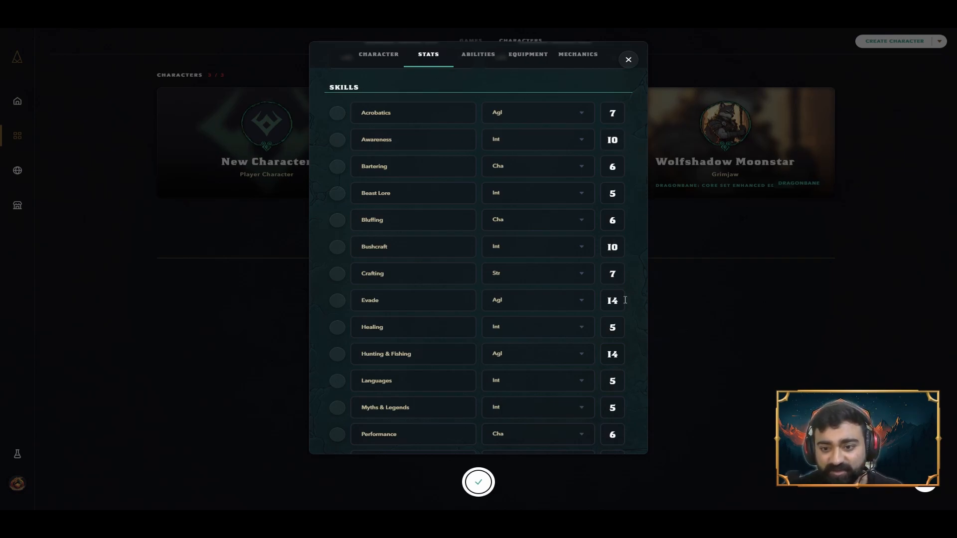
Check the remaining general and weapon skill values, and set the Healing skill to 10
scroll(641, 348, down, 5)
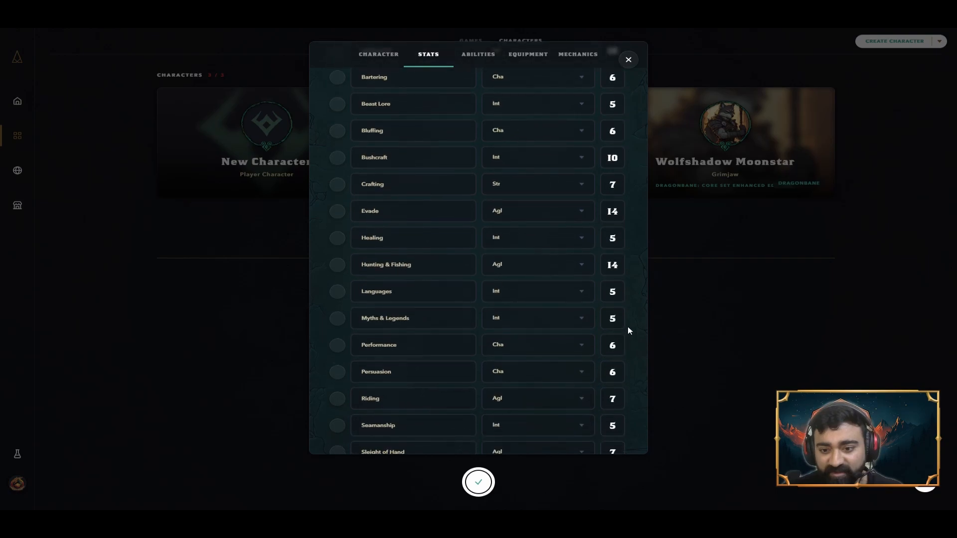
scroll(641, 326, down, 3)
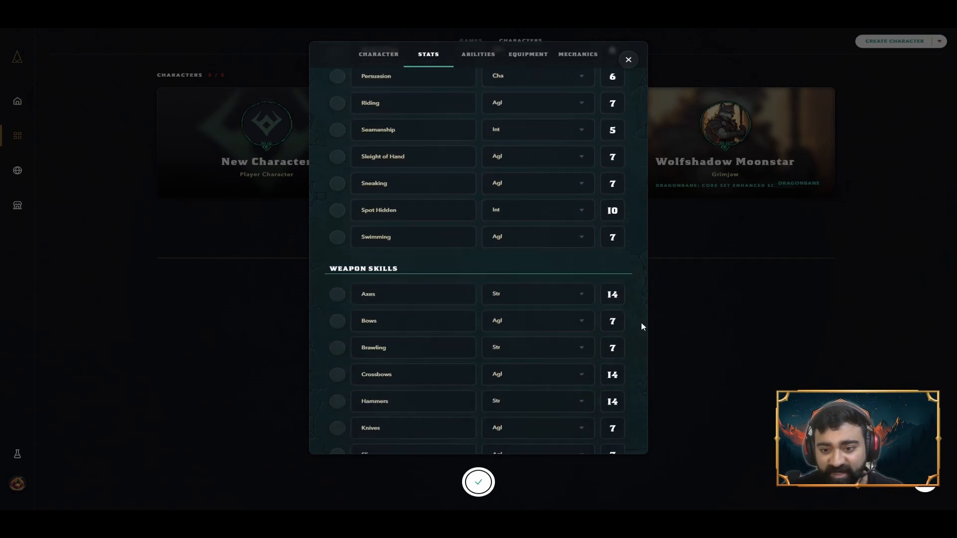
scroll(642, 304, down, 2)
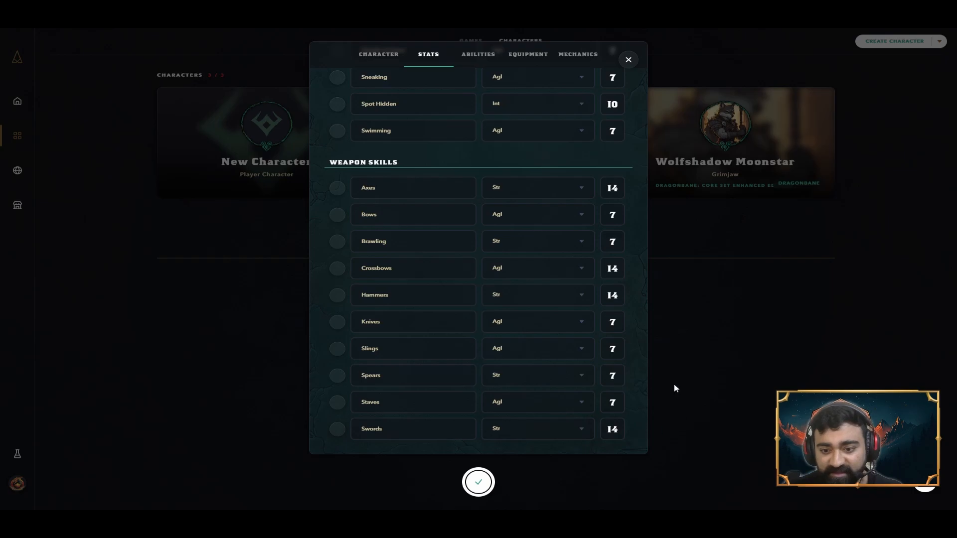
scroll(641, 334, up, 6)
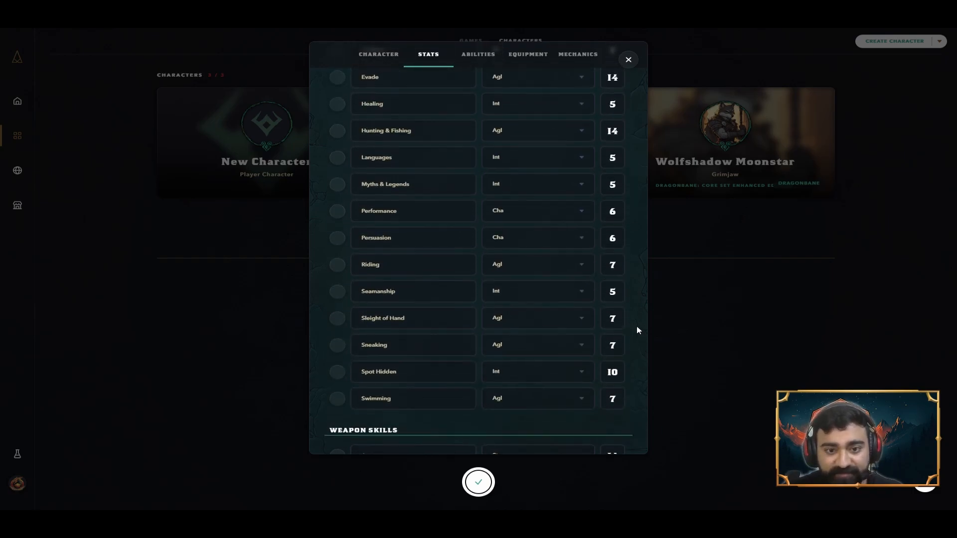
scroll(637, 329, up, 5)
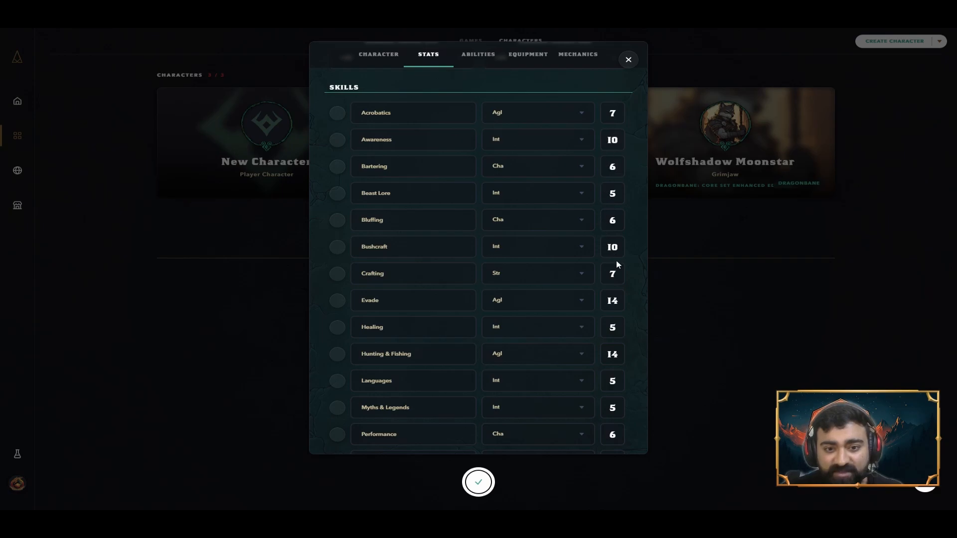
scroll(625, 286, down, 2)
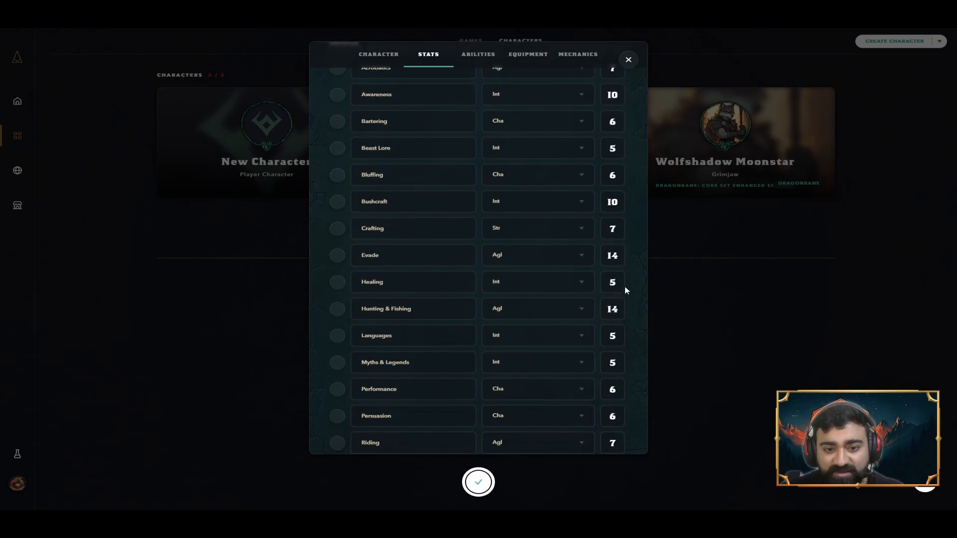
double_click(617, 238)
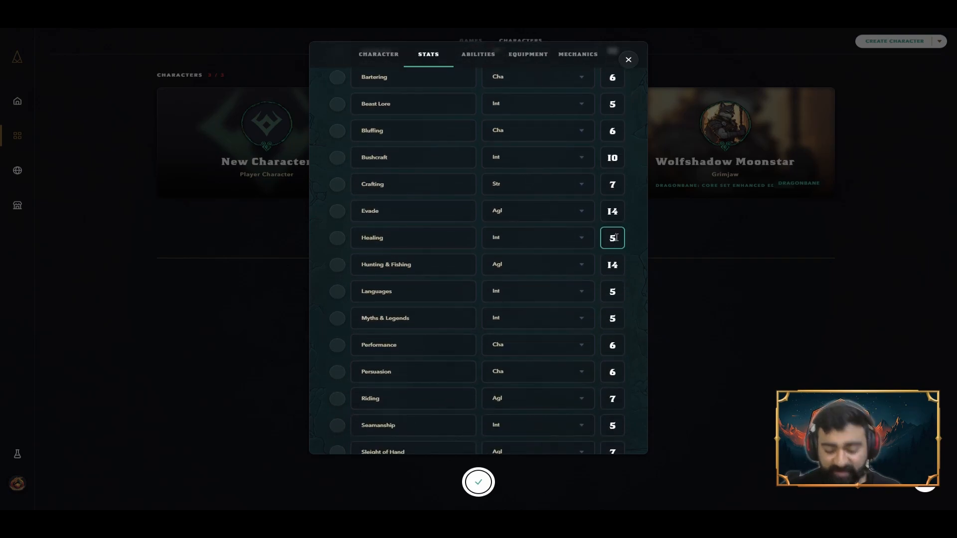
text(10)
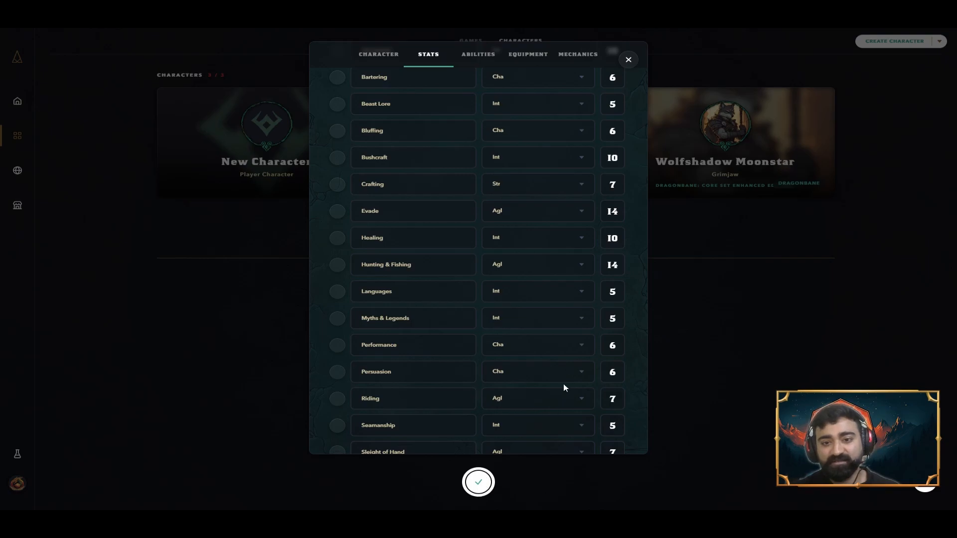
Review the attributes, general skills, weapon skills and secondary skills in the character's stats
scroll(563, 383, up, 7)
scroll(565, 388, down, 3)
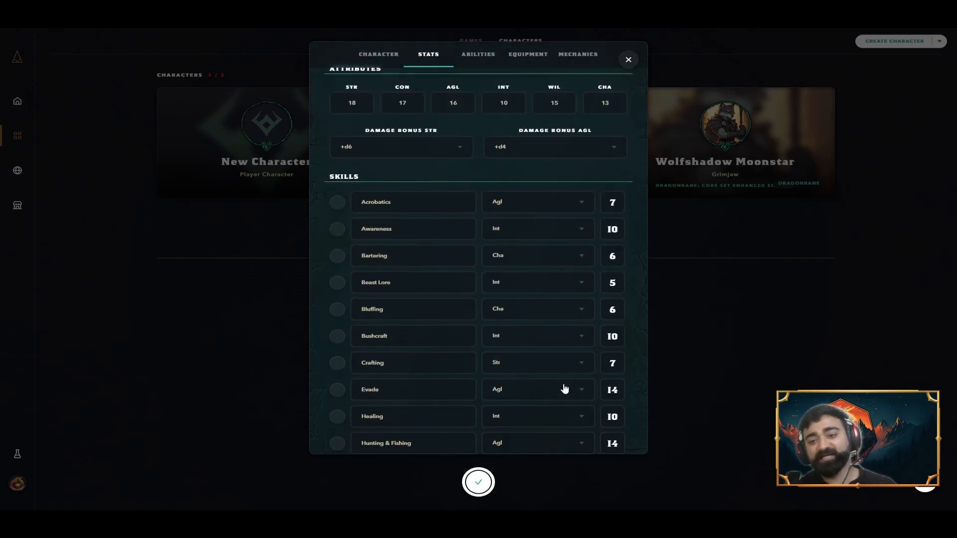
scroll(564, 388, down, 1)
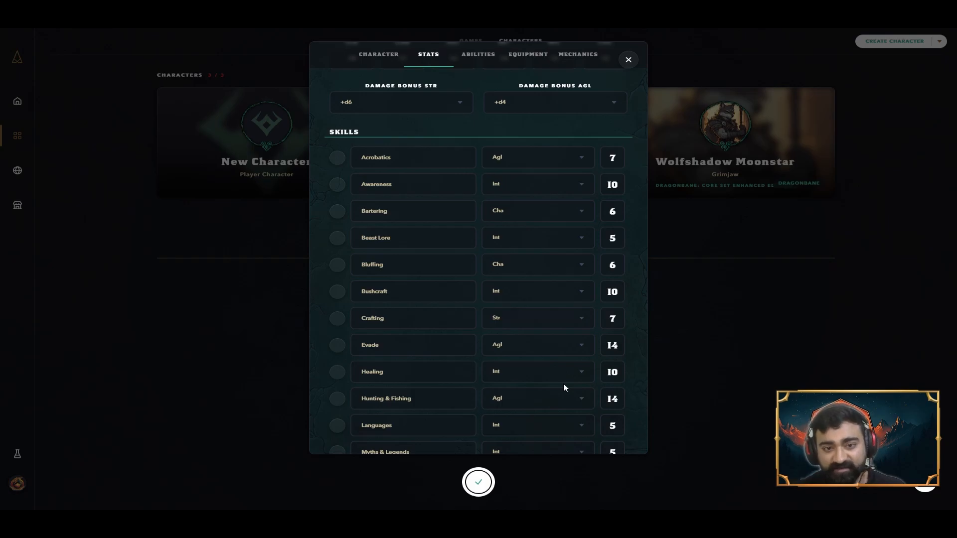
scroll(607, 277, down, 6)
scroll(607, 278, up, 8)
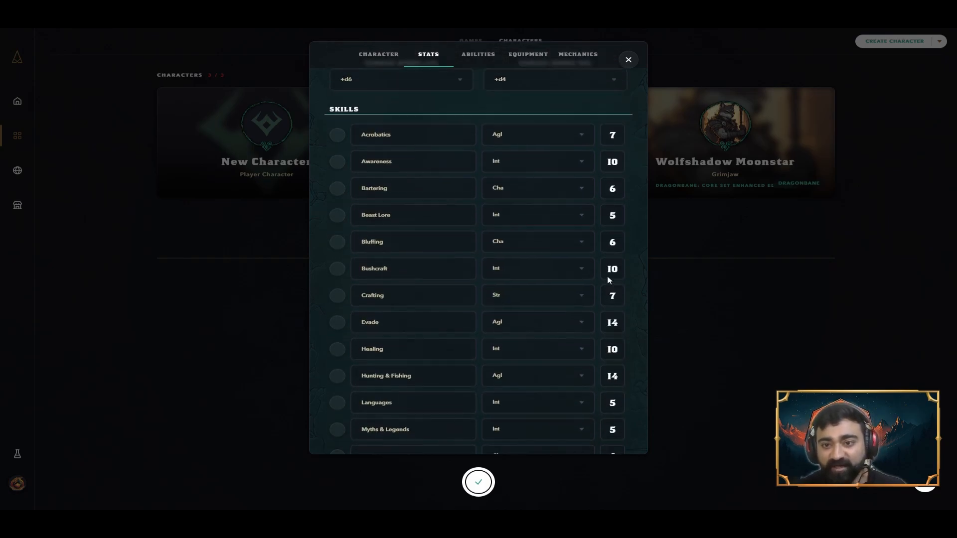
scroll(607, 277, down, 3)
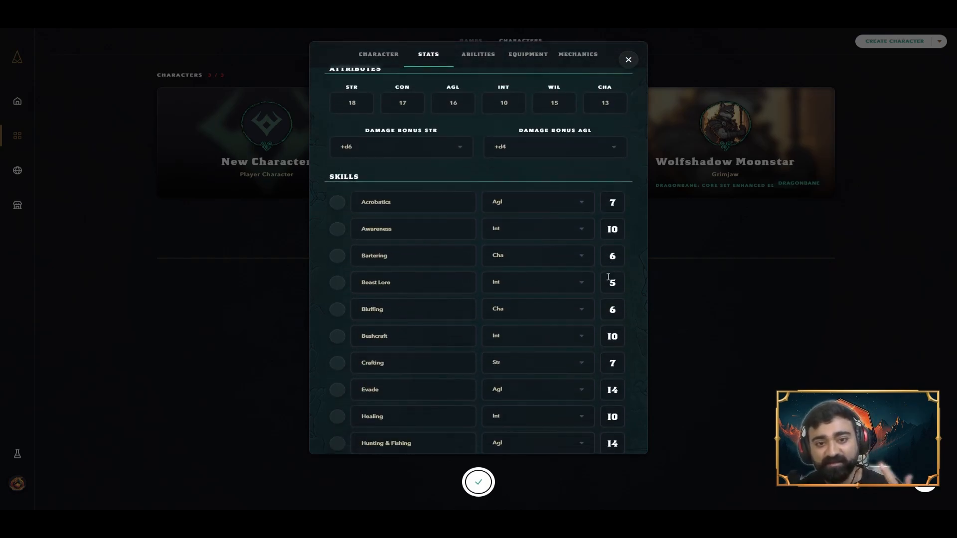
scroll(607, 277, down, 16)
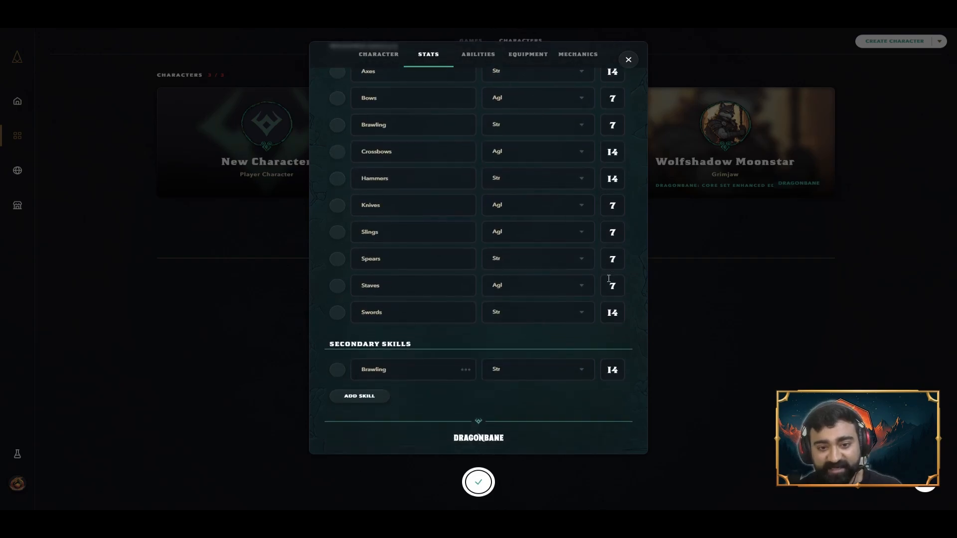
scroll(609, 278, up, 18)
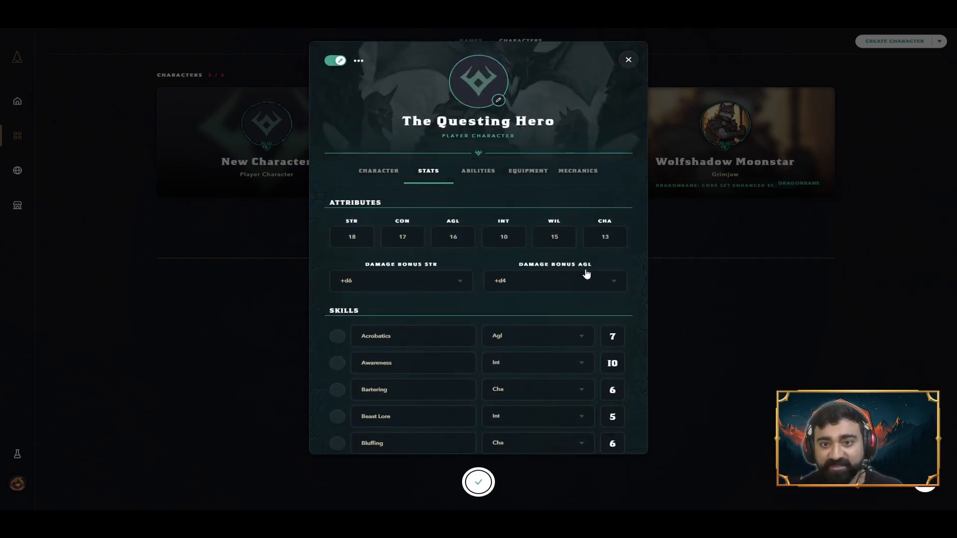
Check the kin's innate abilities in the character details and choose Webbed Feet (Mallard) as the first innate ability
click(483, 177)
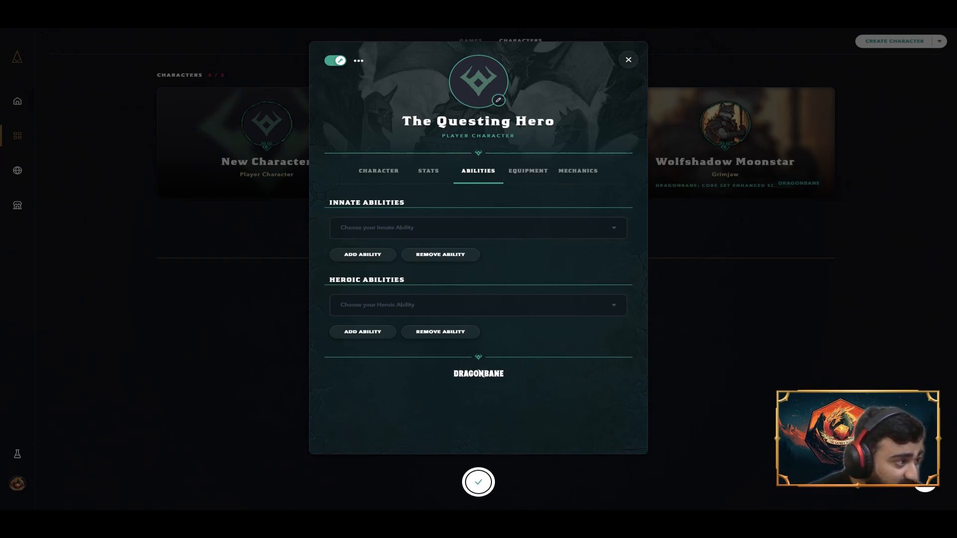
click(390, 175)
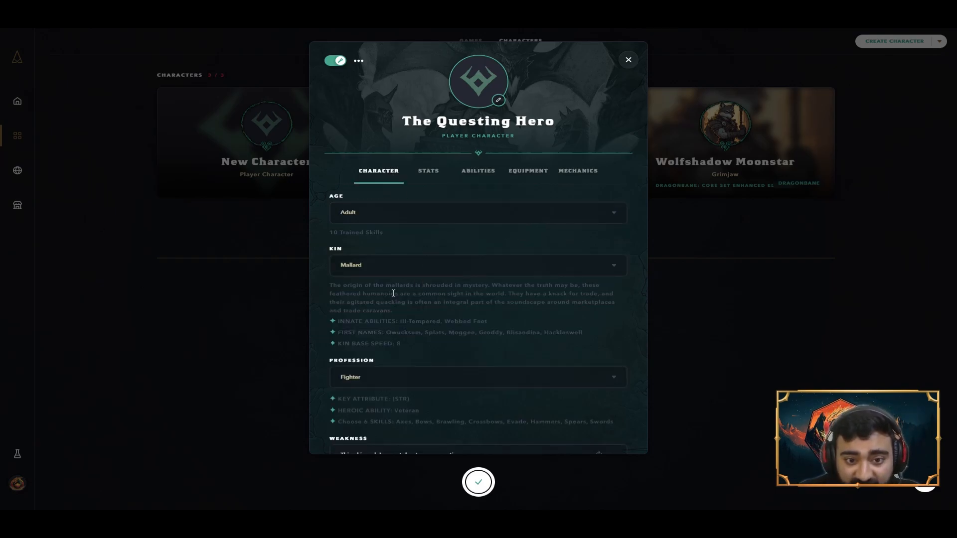
scroll(393, 293, down, 1)
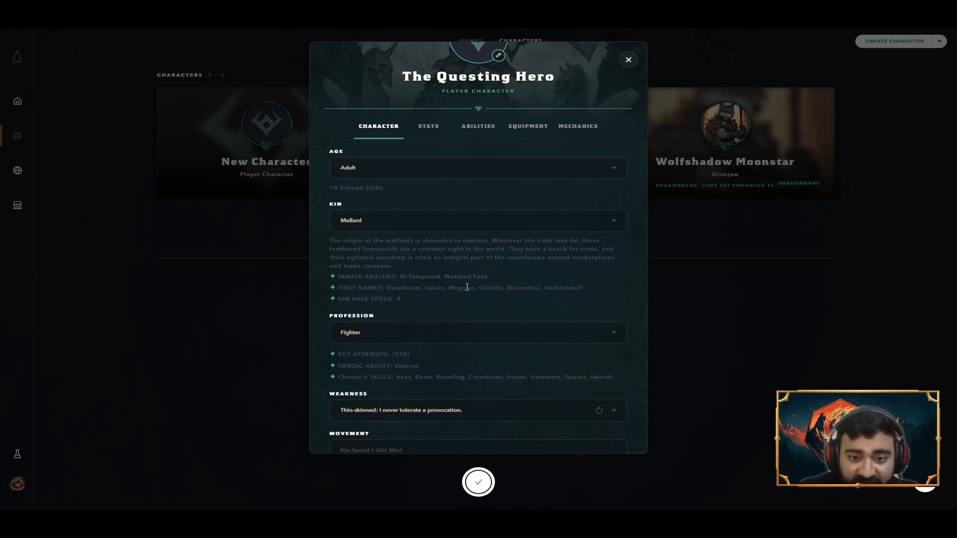
scroll(464, 294, down, 1)
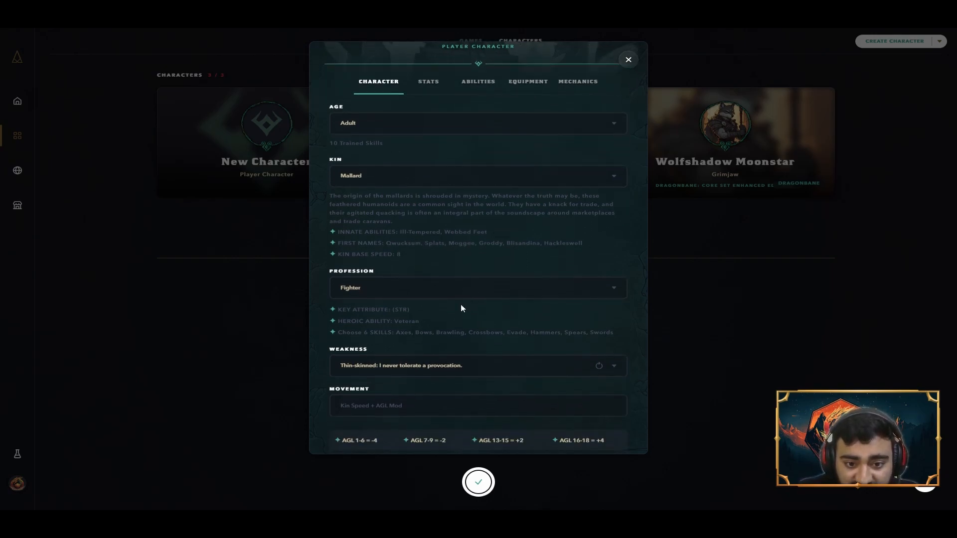
scroll(454, 301, up, 1)
scroll(451, 289, up, 1)
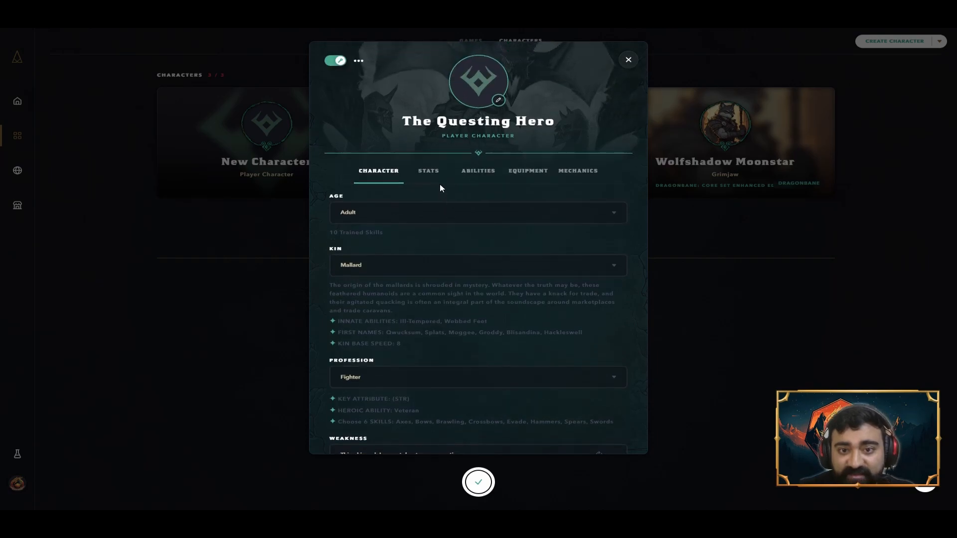
click(474, 178)
click(495, 233)
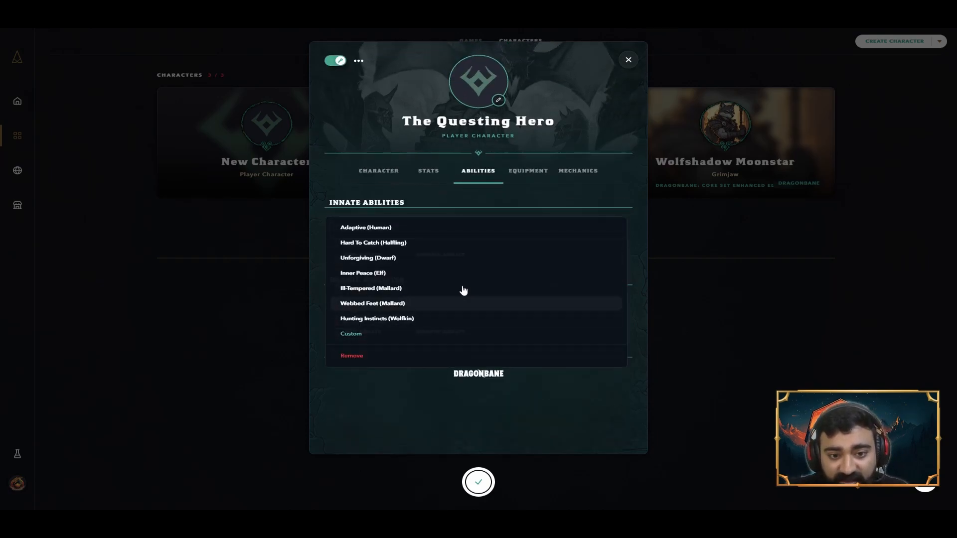
click(438, 304)
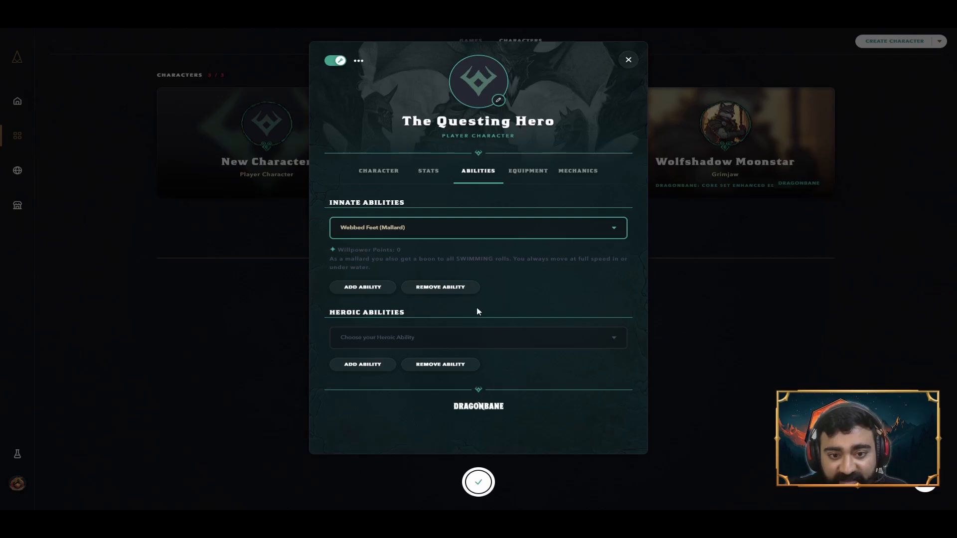
Add a second innate ability and set it to Ill-Tempered (Mallard)
click(387, 294)
click(506, 293)
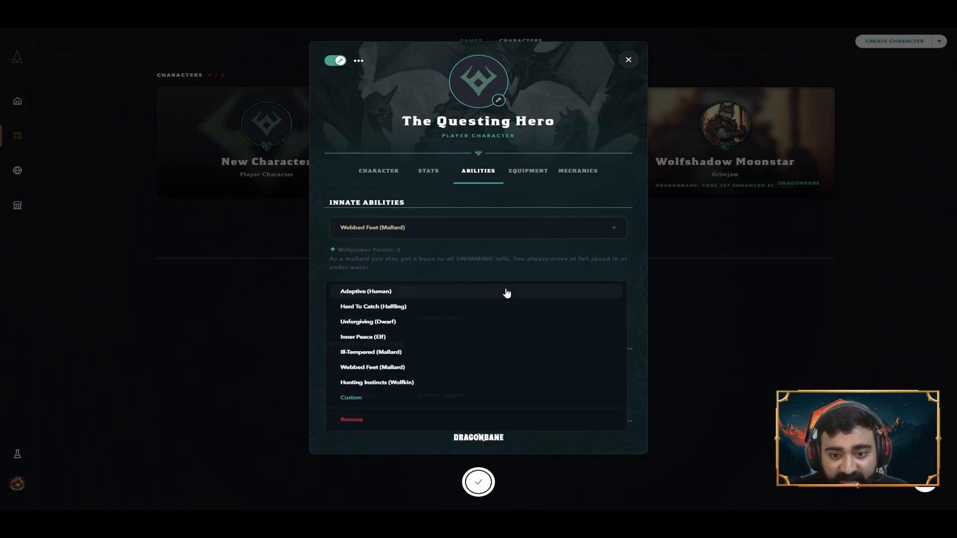
click(434, 353)
Choose Veteran as the character's heroic ability and check its willpower point cost
scroll(508, 319, down, 1)
click(504, 368)
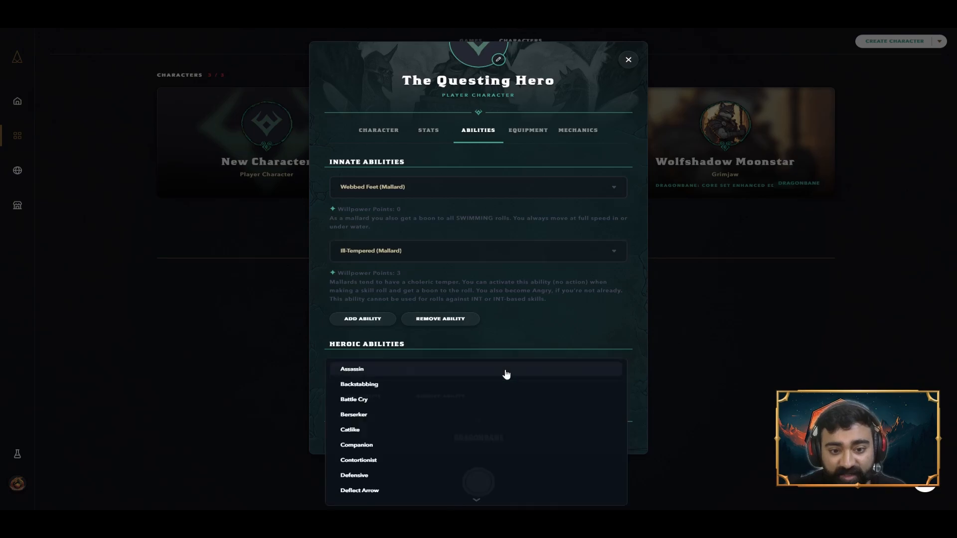
scroll(488, 374, down, 5)
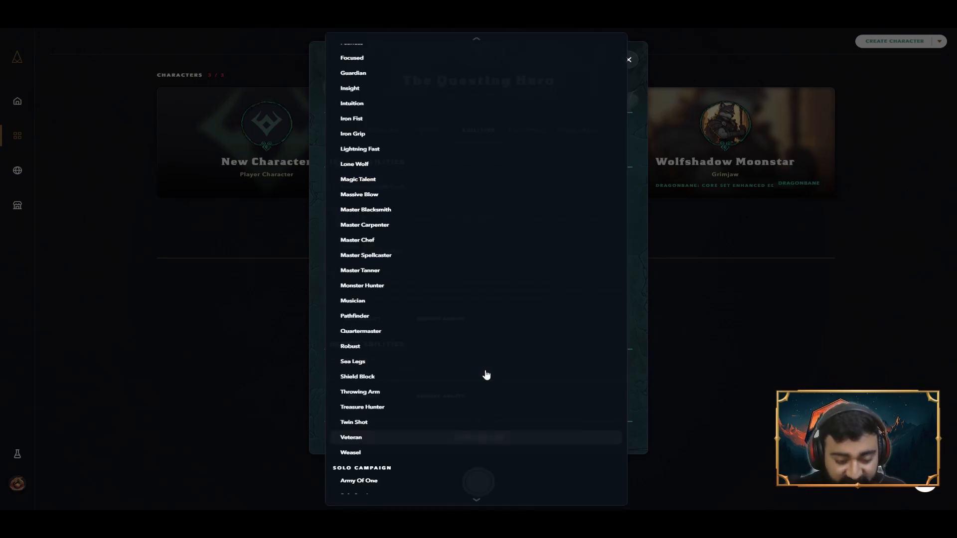
click(400, 439)
scroll(523, 384, down, 1)
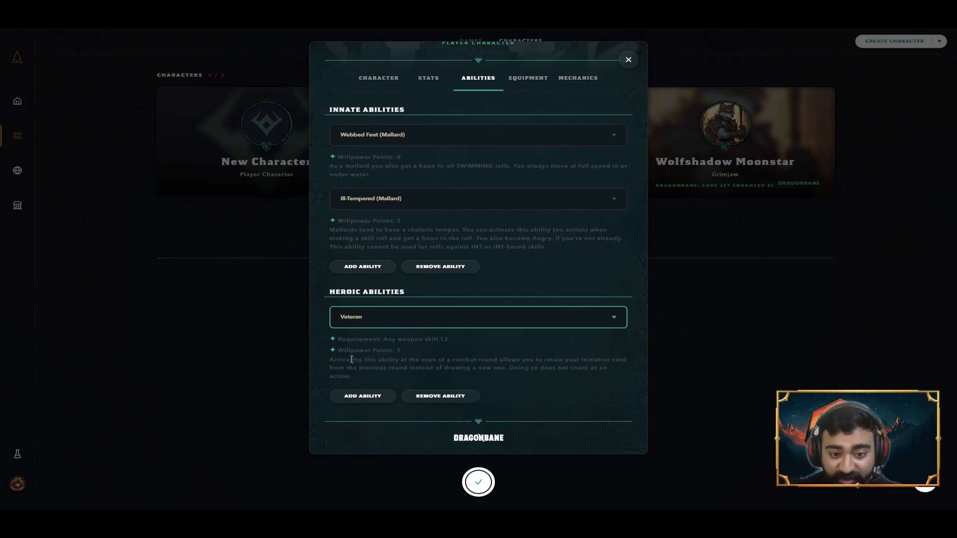
drag(338, 352, 402, 356)
click(411, 353)
Review the character's stats, abilities, equipment and character details, including weakness, movement, description and appearance
scroll(460, 346, up, 3)
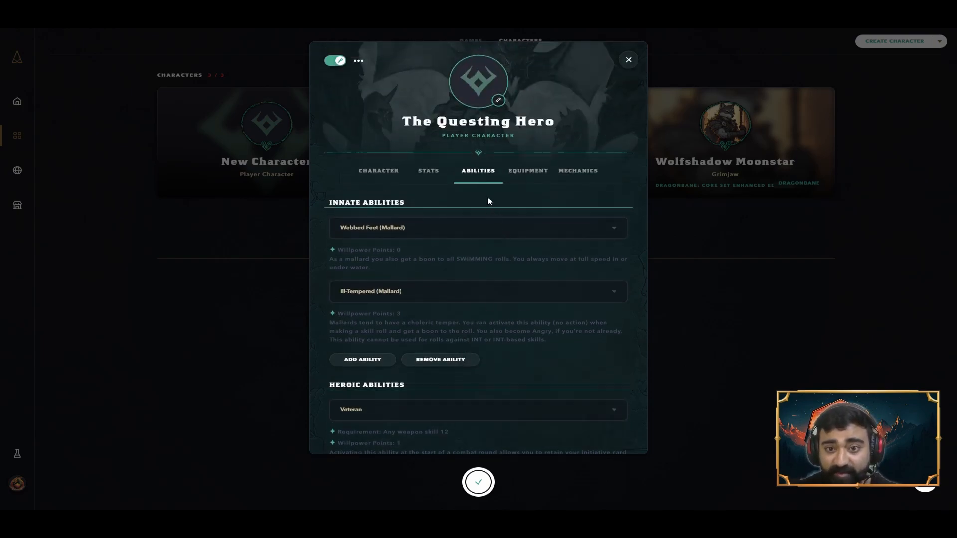
click(430, 178)
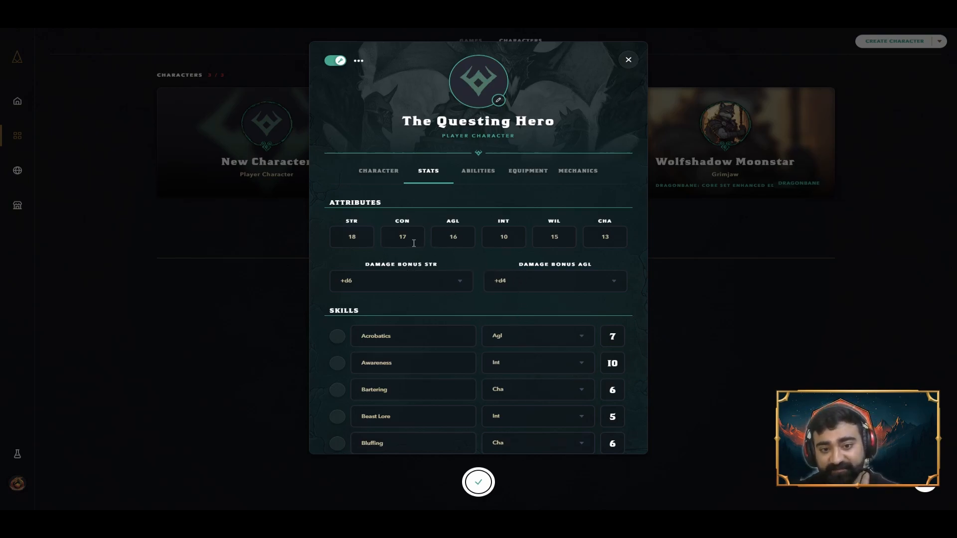
click(488, 173)
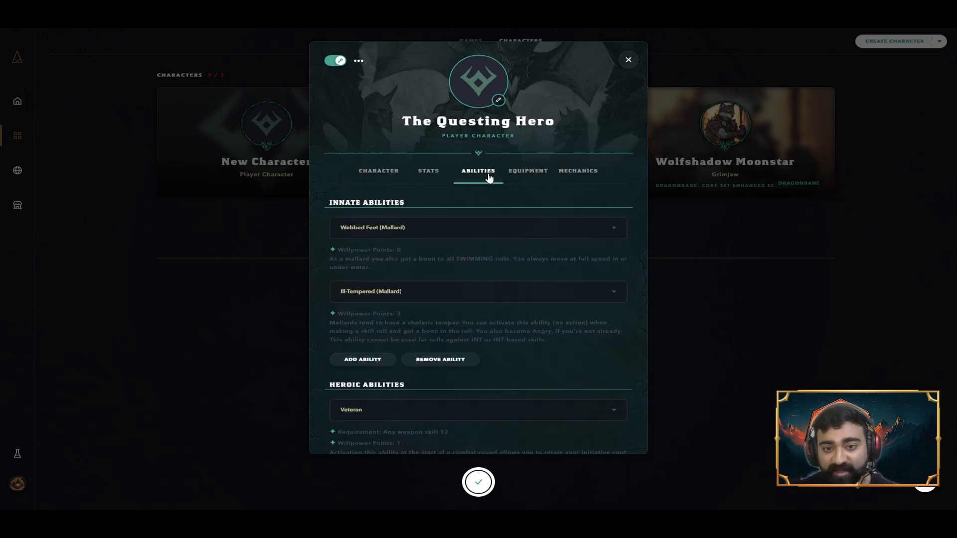
click(521, 174)
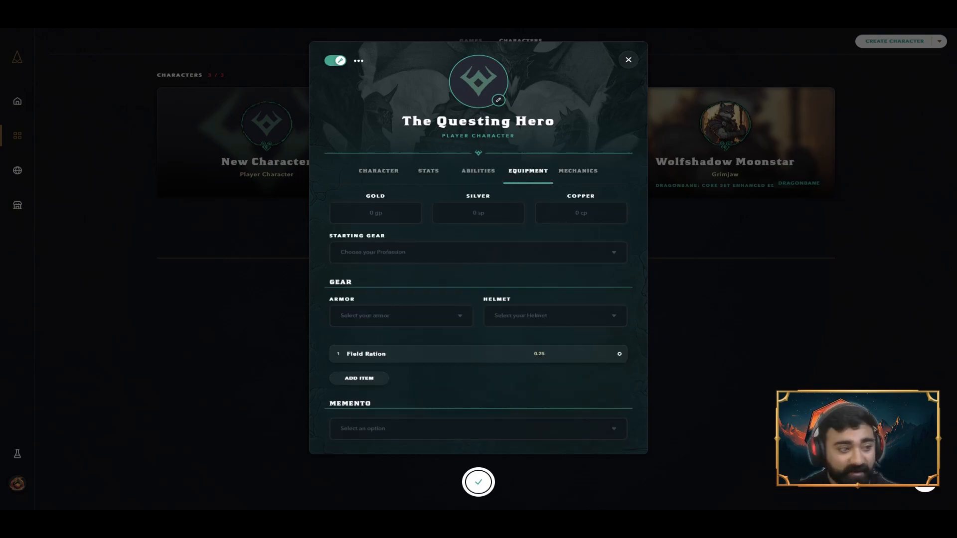
click(379, 172)
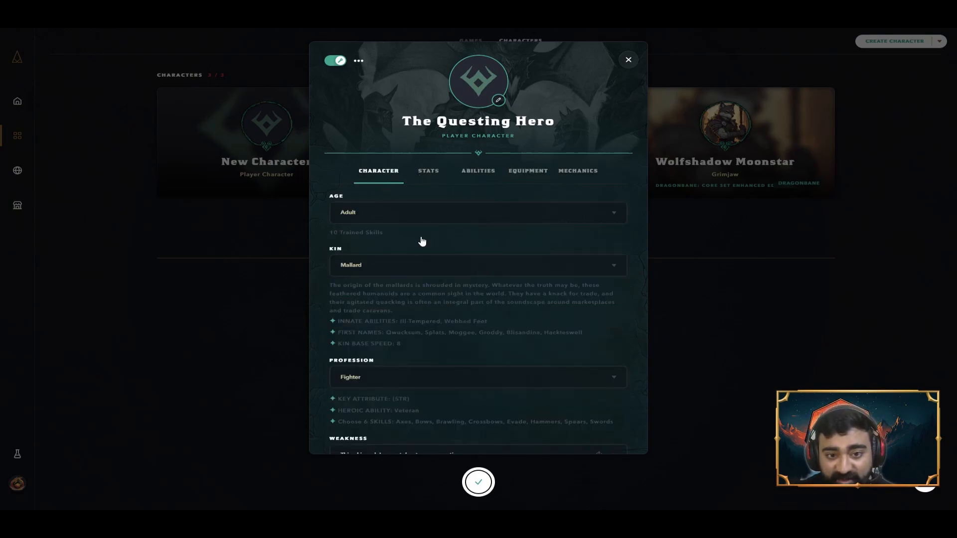
scroll(472, 329, down, 2)
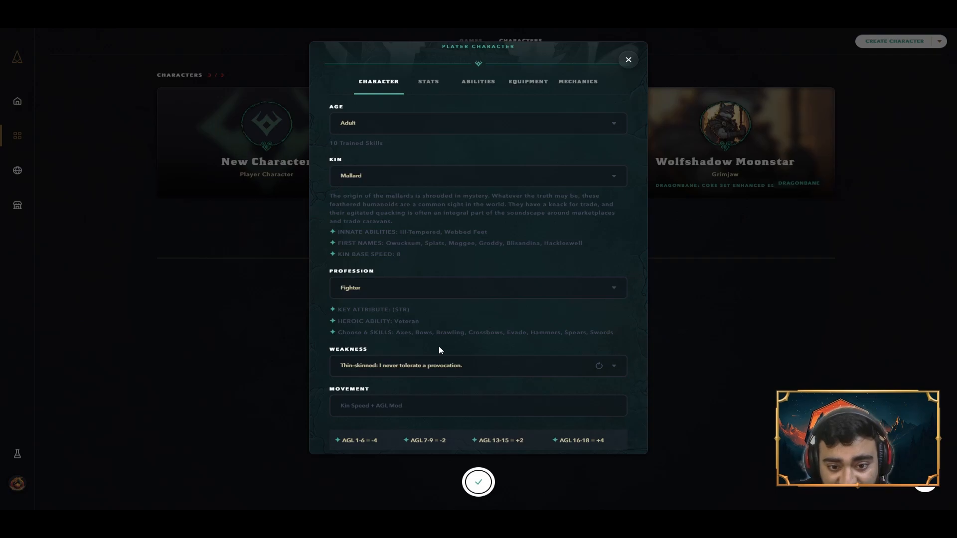
scroll(439, 350, down, 5)
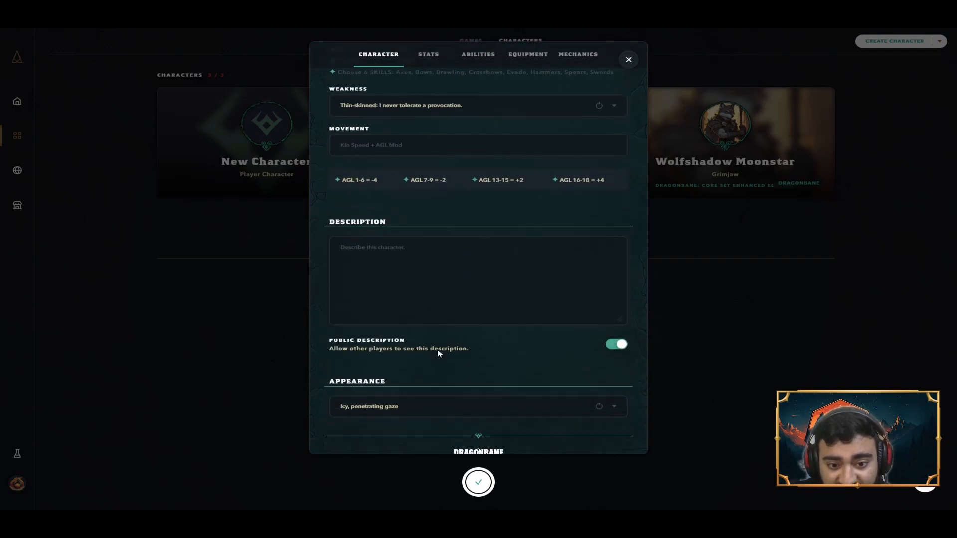
scroll(438, 349, up, 7)
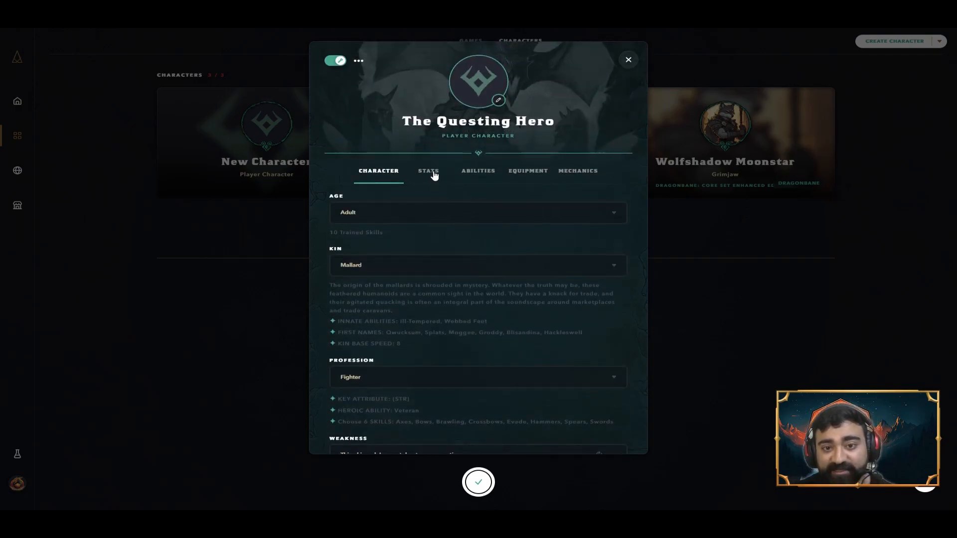
click(446, 178)
click(471, 179)
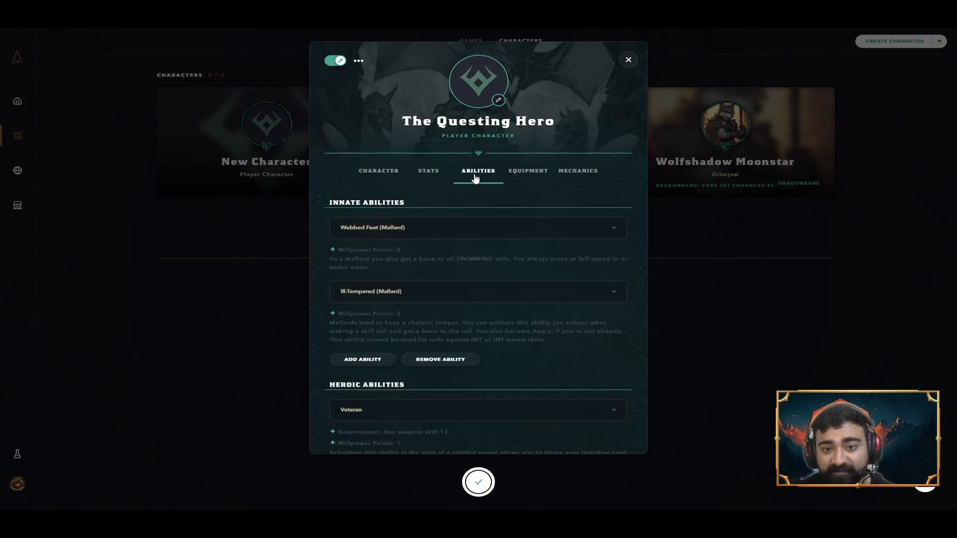
Set the starting gear in the character's equipment to the Fighter profession
click(521, 178)
scroll(506, 303, down, 2)
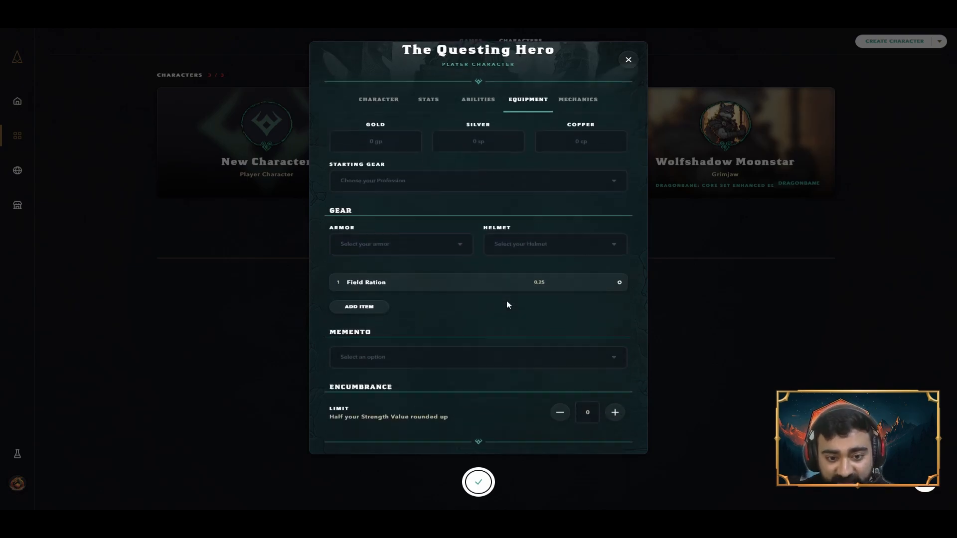
scroll(467, 255, up, 2)
click(467, 255)
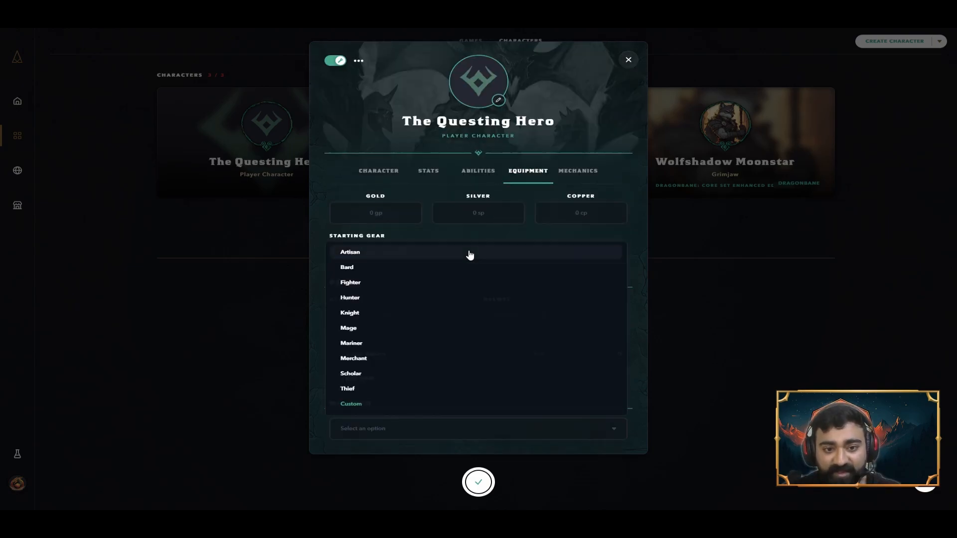
click(449, 282)
scroll(445, 281, down, 2)
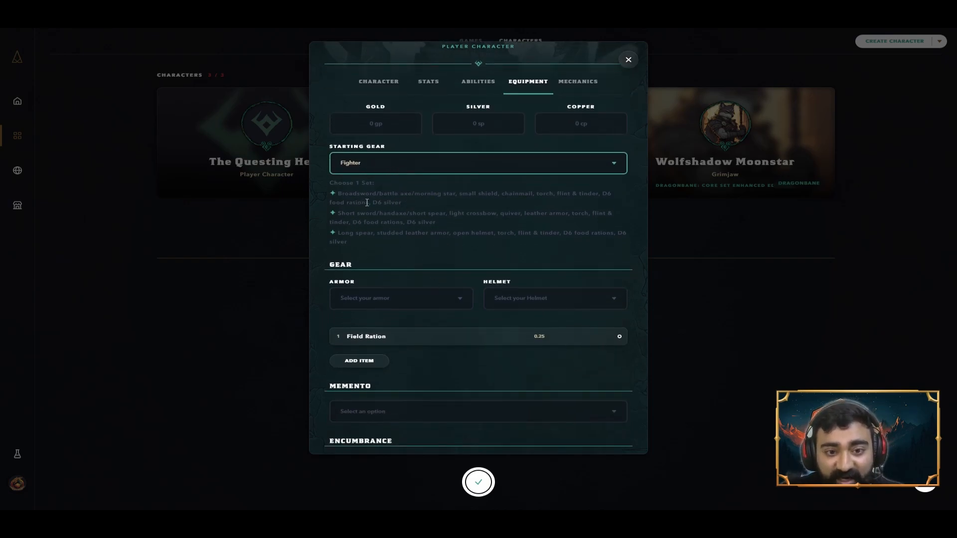
Check the first Fighter gear set, with broadsword, small shield and chainmail, and enter 3 as the character's silver
drag(338, 194, 436, 209)
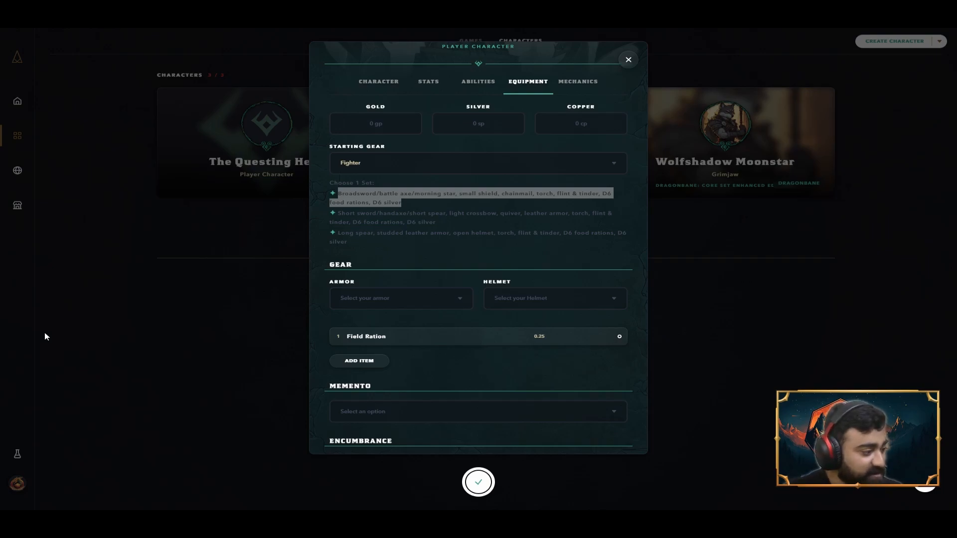
click(492, 128)
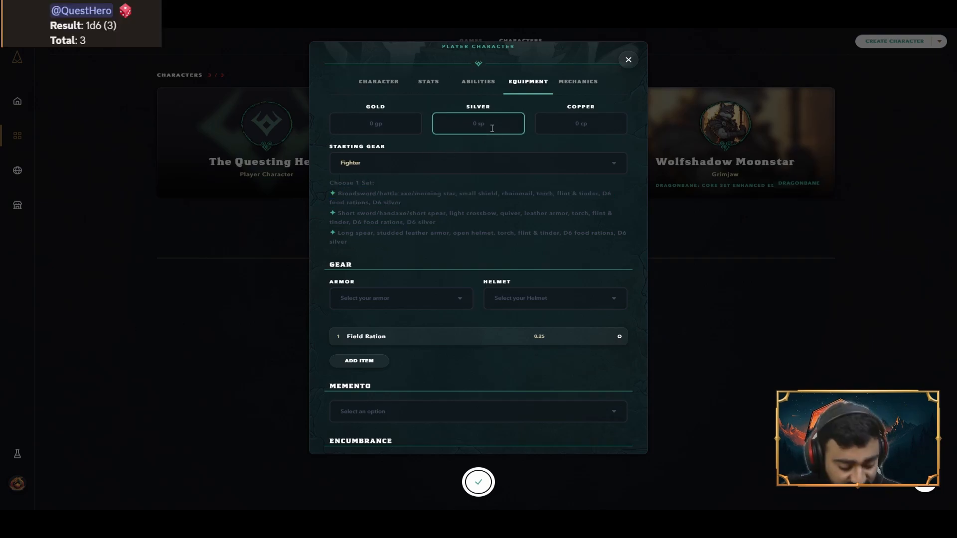
text(3)
click(542, 195)
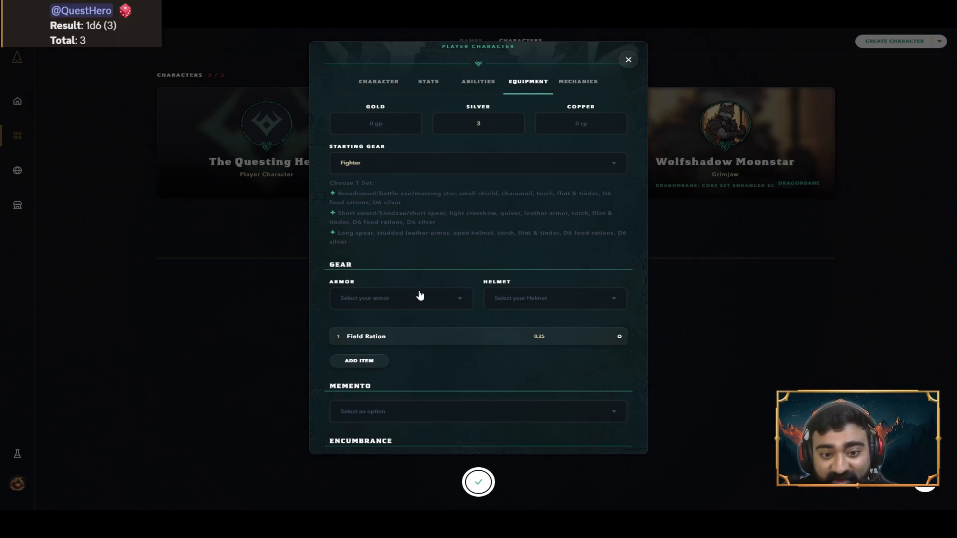
Edit the Field Ration item in the character's gear, set its quantity to 3 and save it
scroll(491, 188, down, 3)
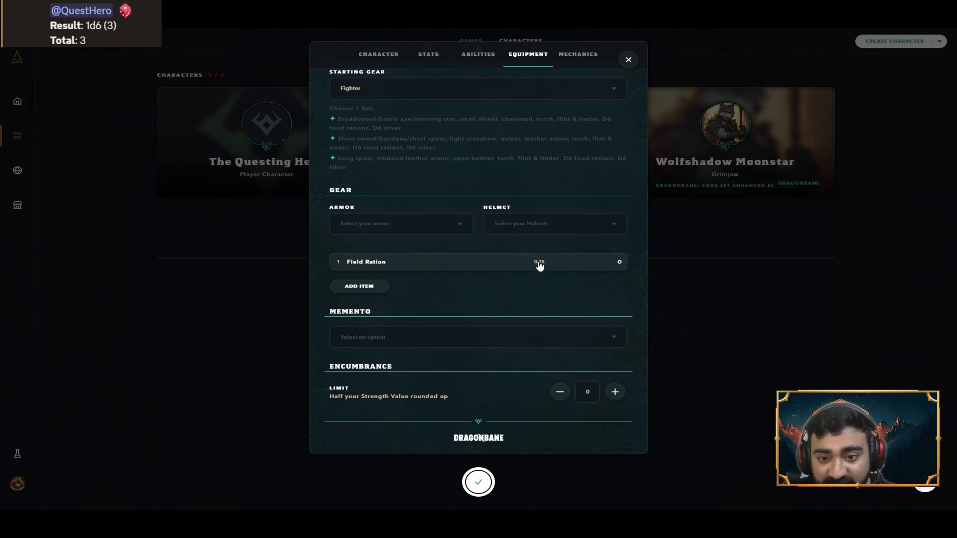
scroll(536, 262, down, 2)
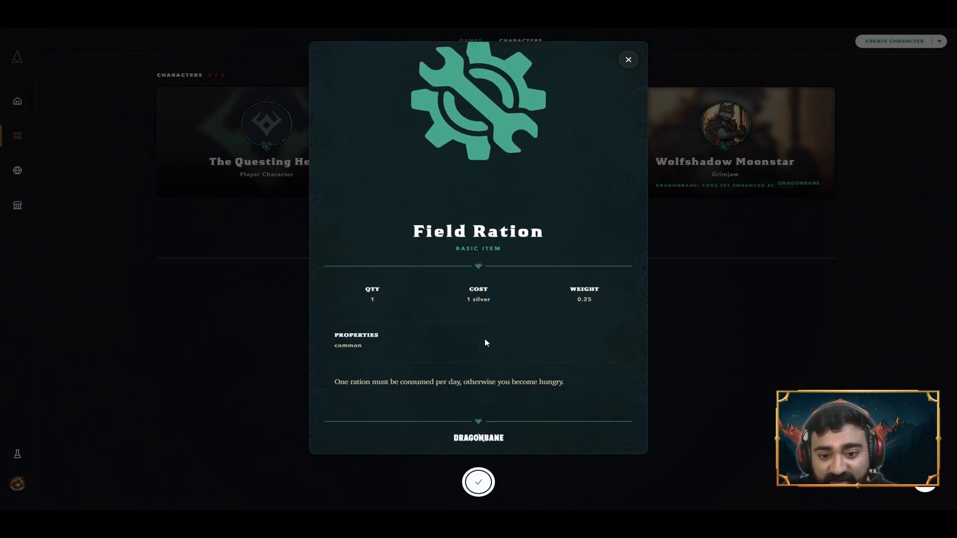
scroll(416, 117, up, 3)
click(335, 60)
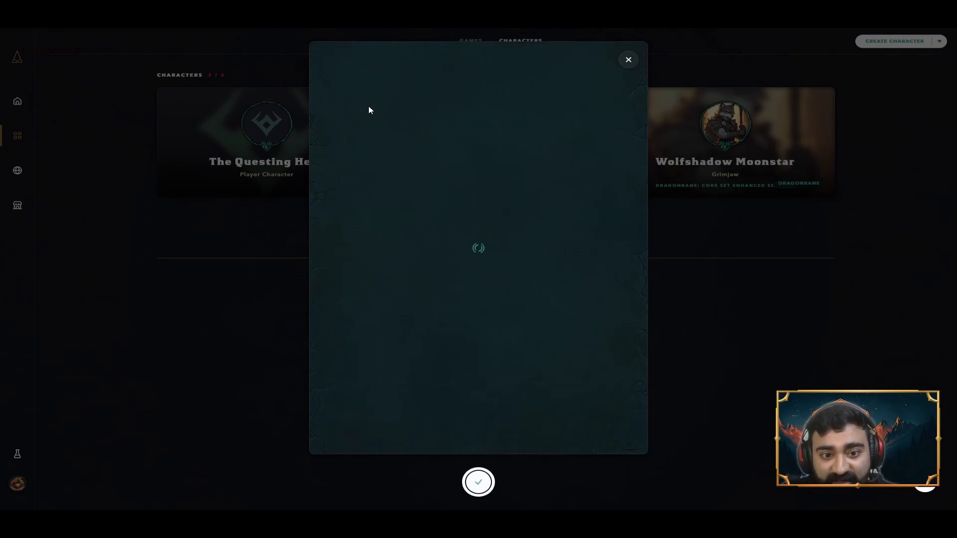
click(361, 280)
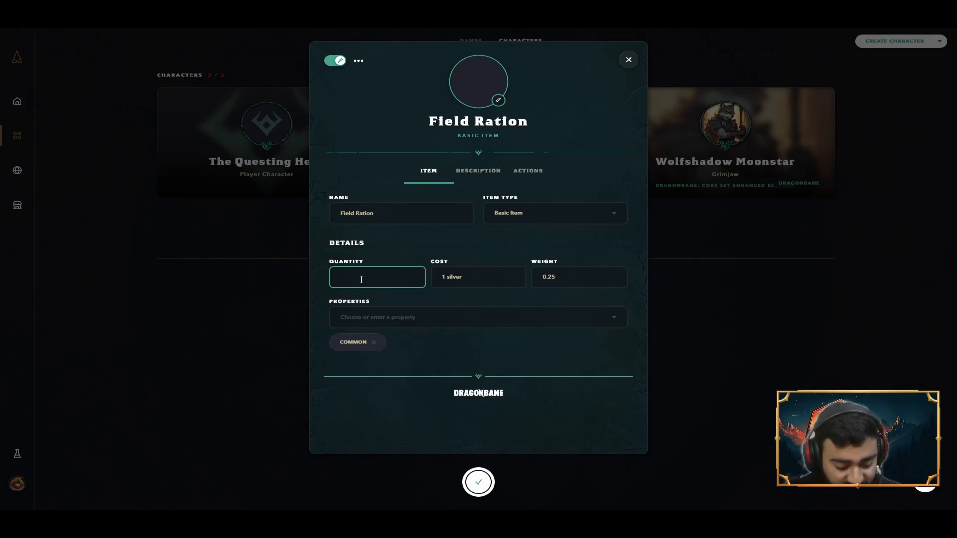
text(3)
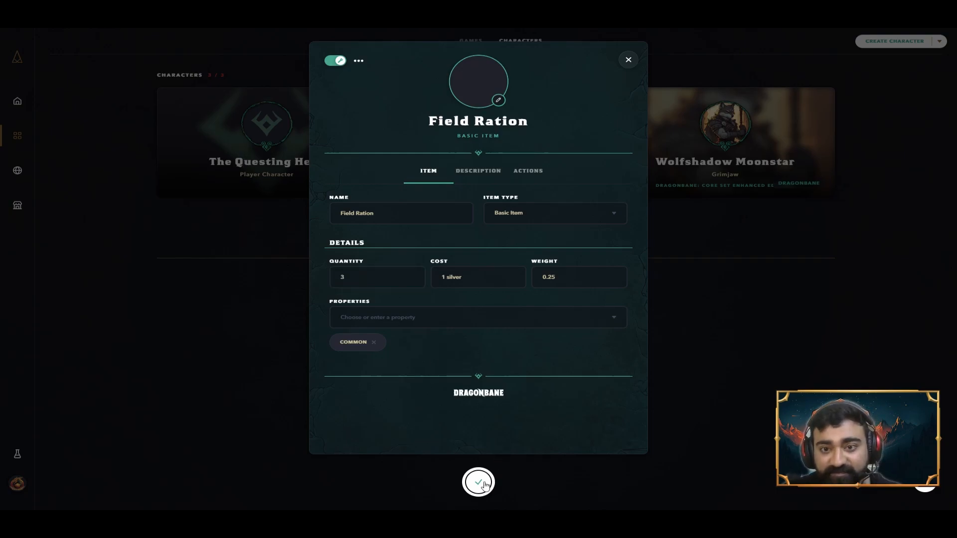
click(479, 483)
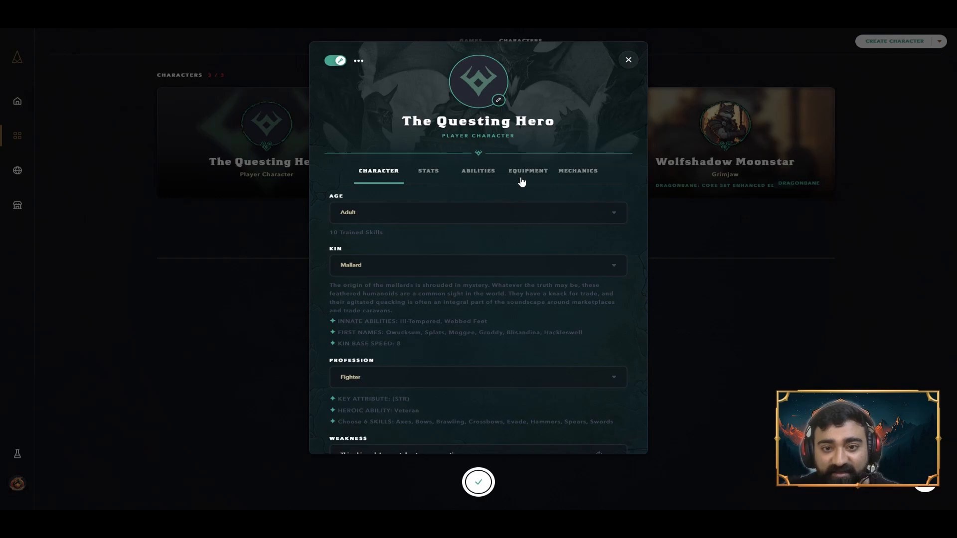
Set the character's armor to Chainmail (AR 4) in the equipment and check the starting gear sets
click(521, 180)
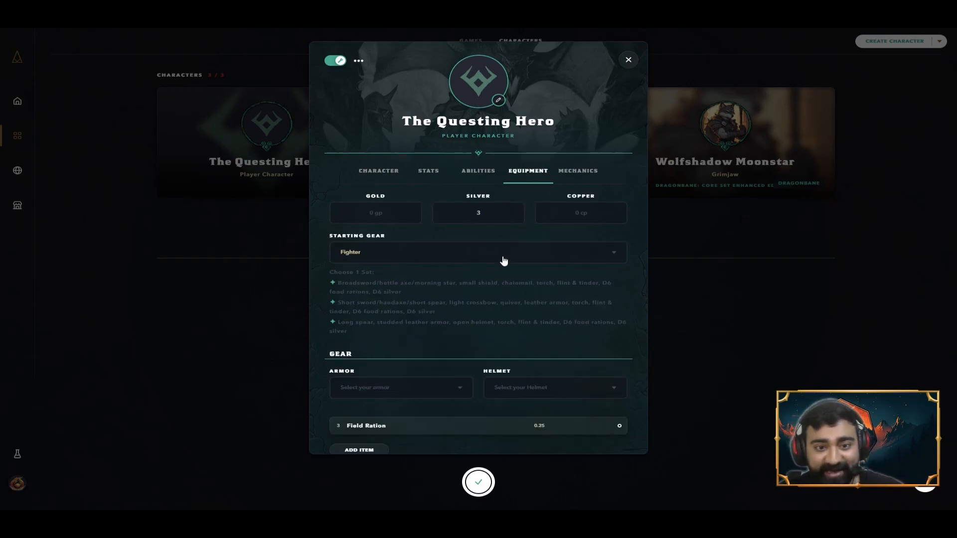
scroll(413, 264, down, 3)
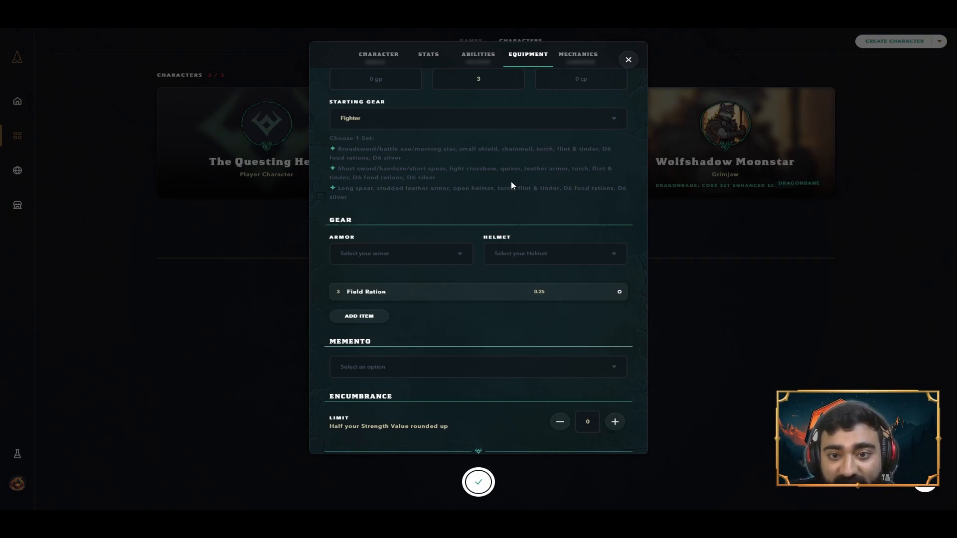
click(449, 261)
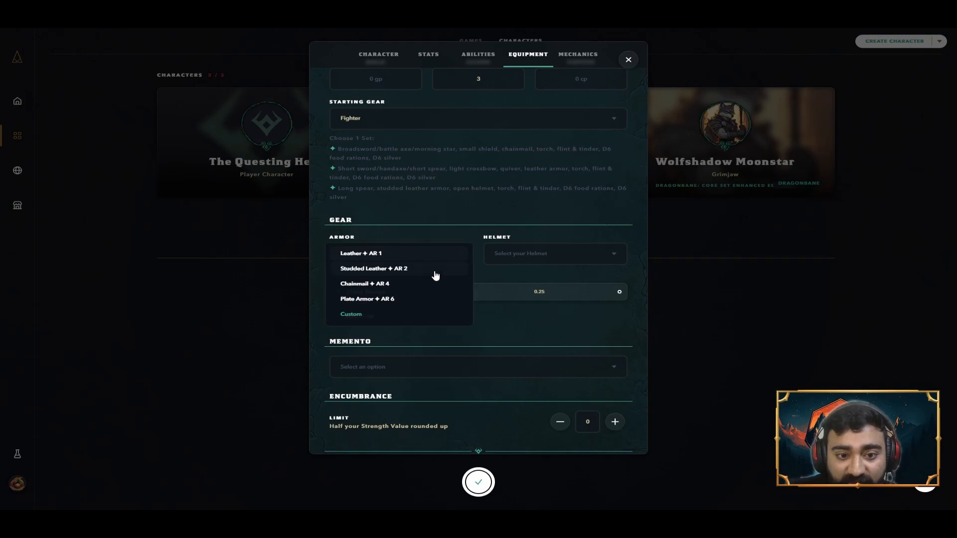
click(424, 286)
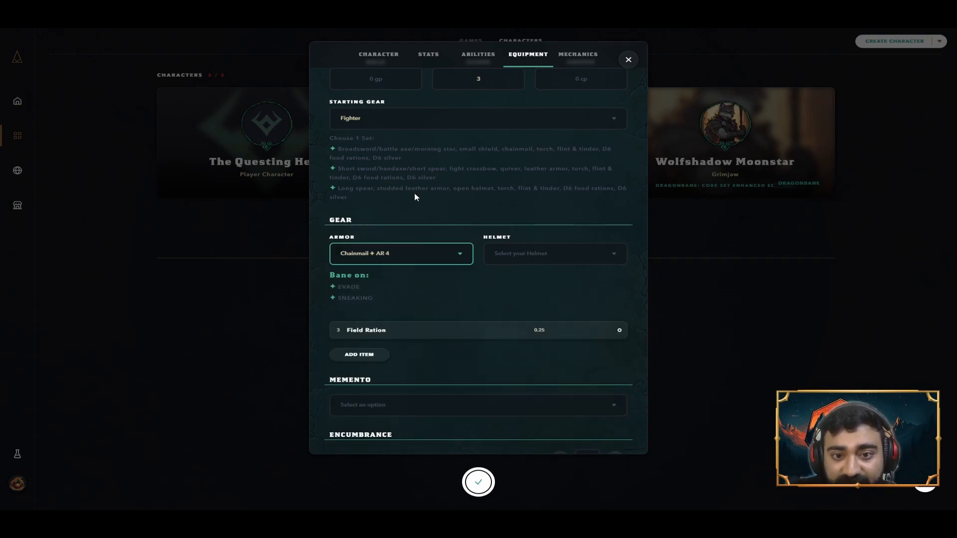
scroll(424, 245, down, 2)
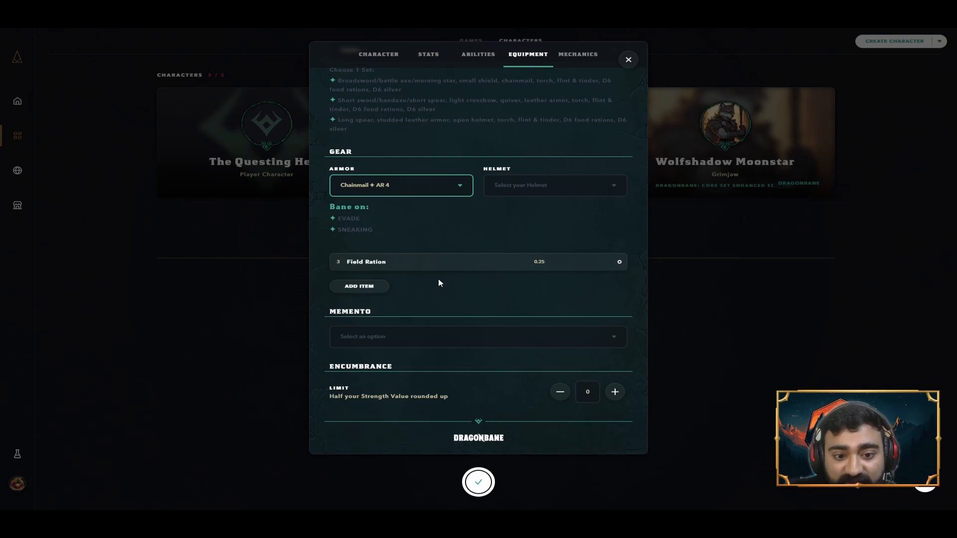
scroll(439, 283, up, 5)
scroll(439, 279, down, 5)
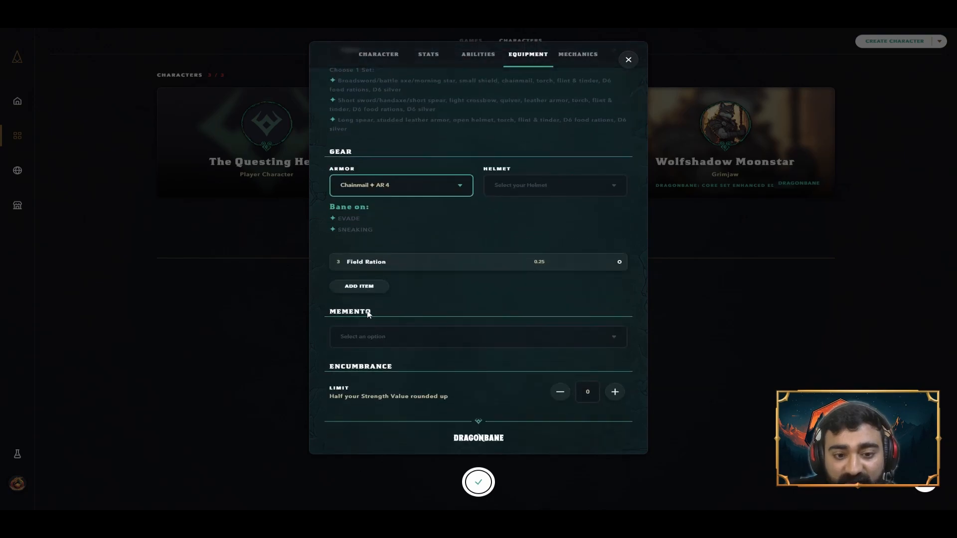
Start adding an item to the character's gear, filter the available items by Broadsword, and remove that filter
click(380, 291)
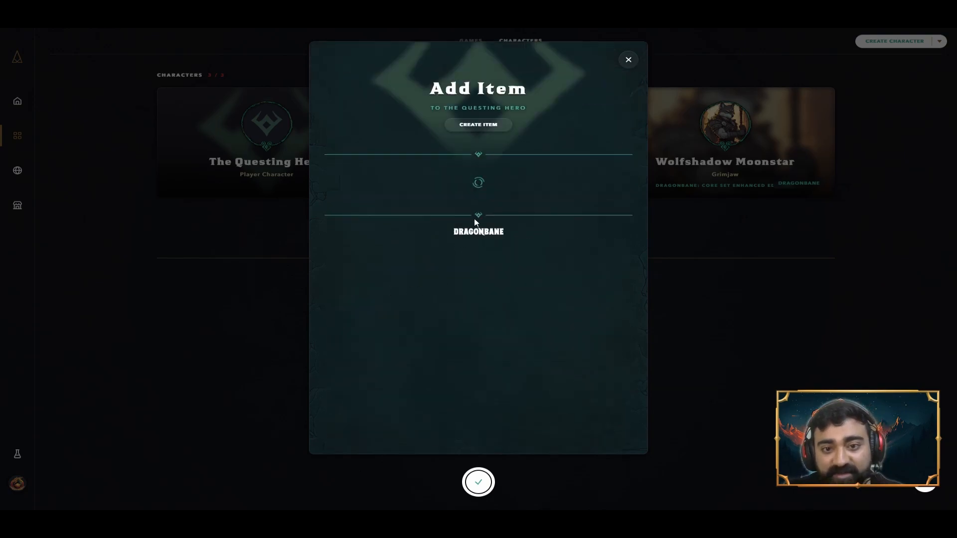
click(382, 175)
text(Broad)
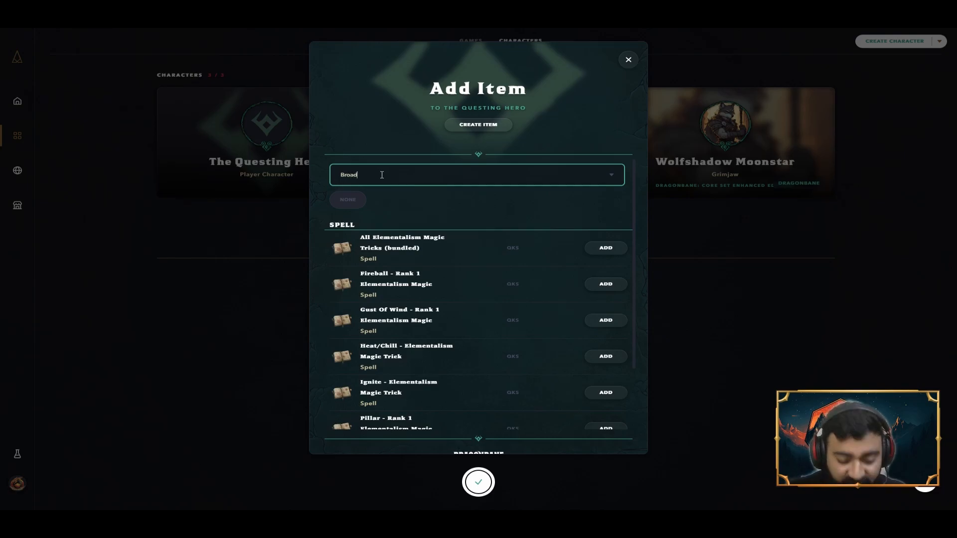
text(s)
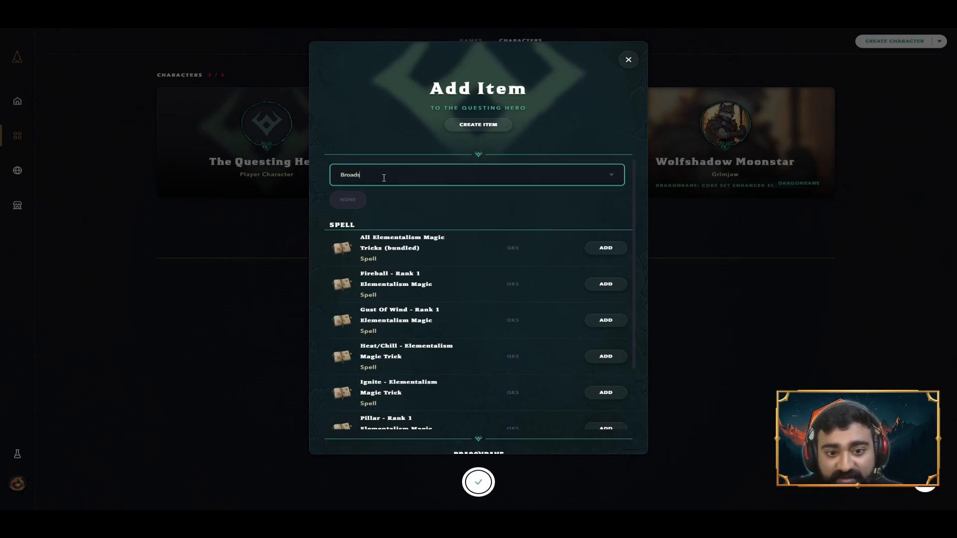
text(word)
key(Return)
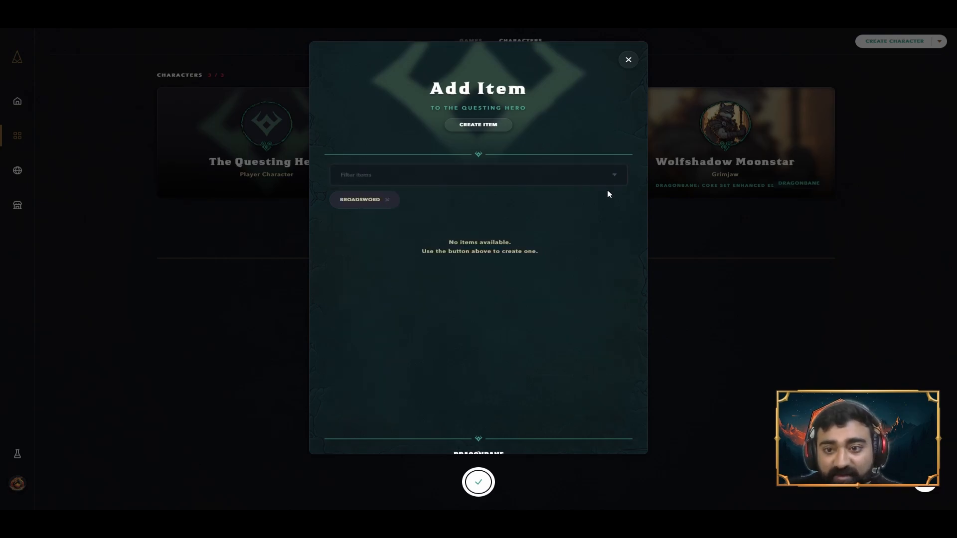
click(388, 200)
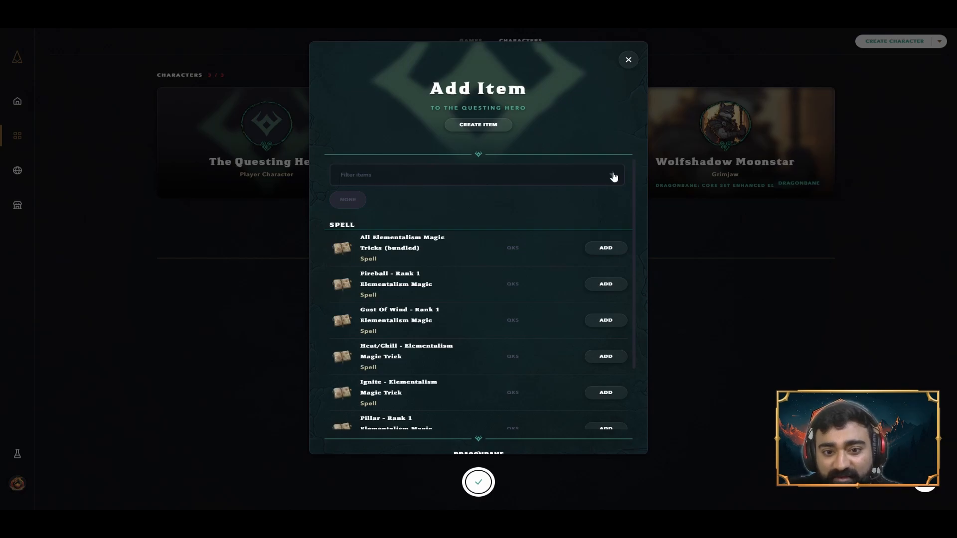
Leave the list of available items and set the character's memento to "A ragged old journal"
scroll(598, 205, down, 2)
scroll(588, 219, up, 2)
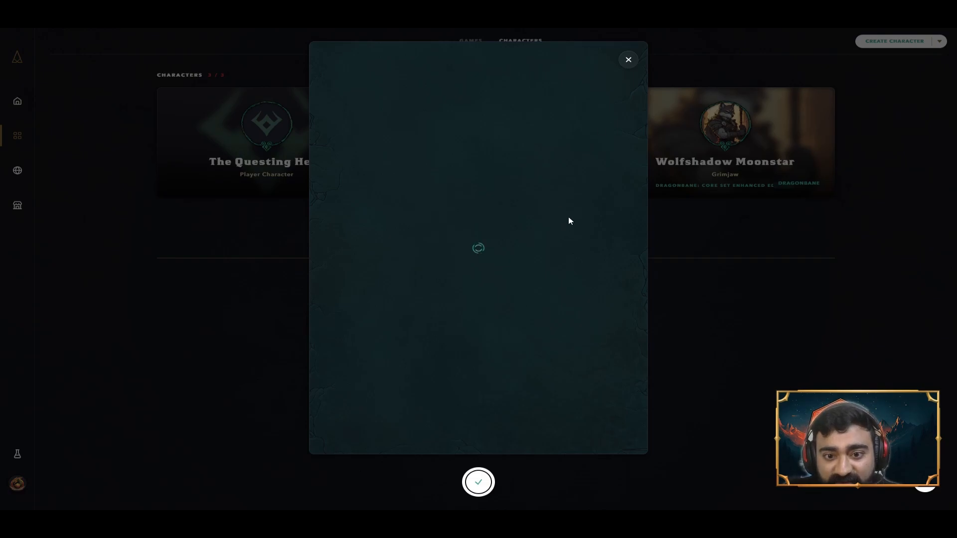
scroll(517, 247, down, 1)
click(529, 127)
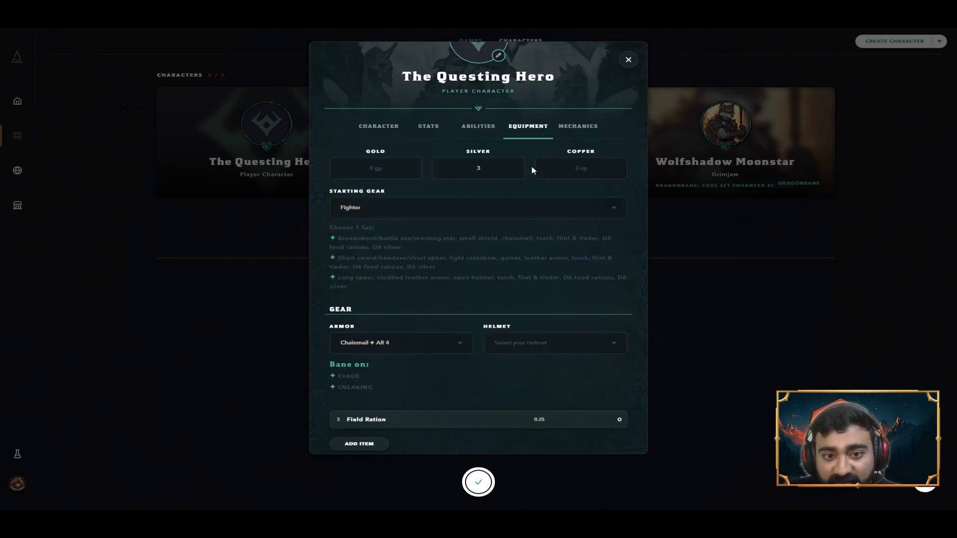
scroll(526, 237, down, 3)
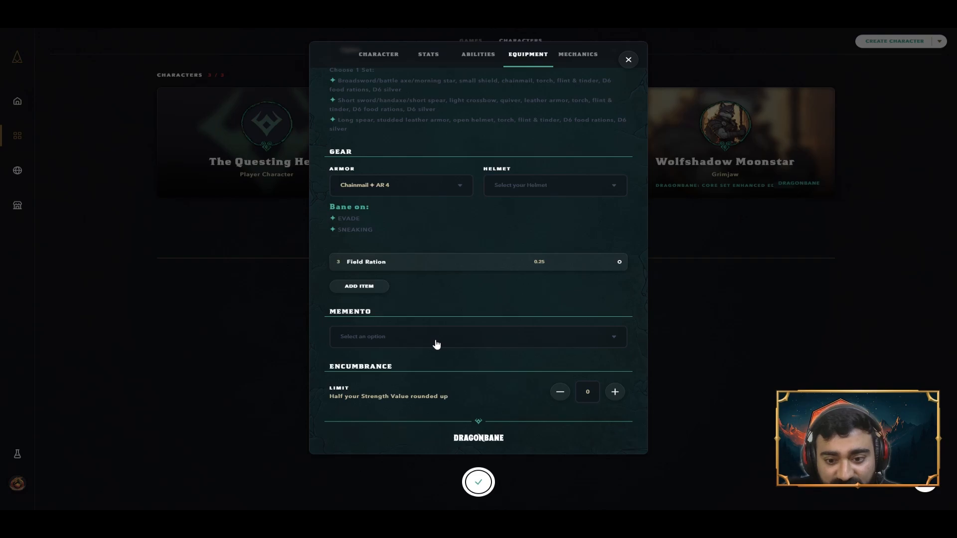
click(470, 339)
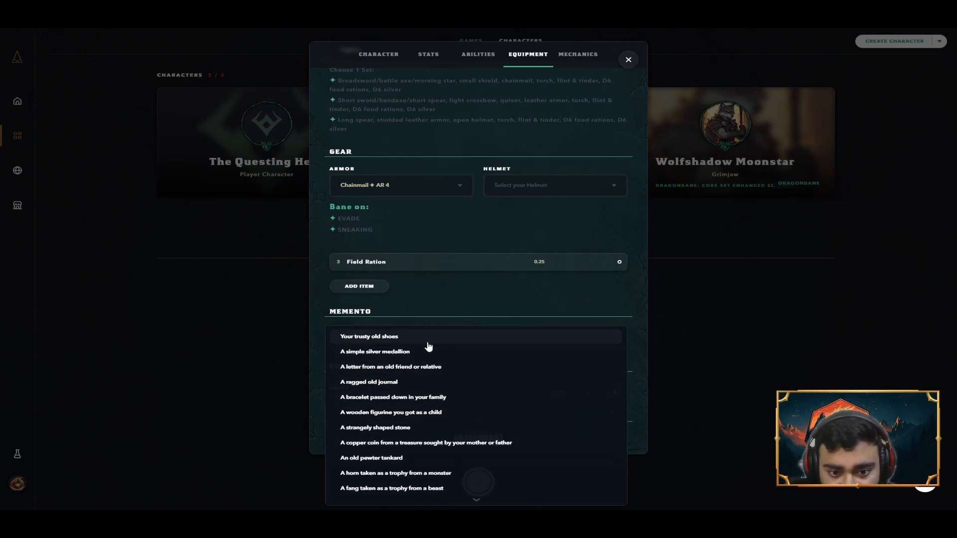
click(425, 382)
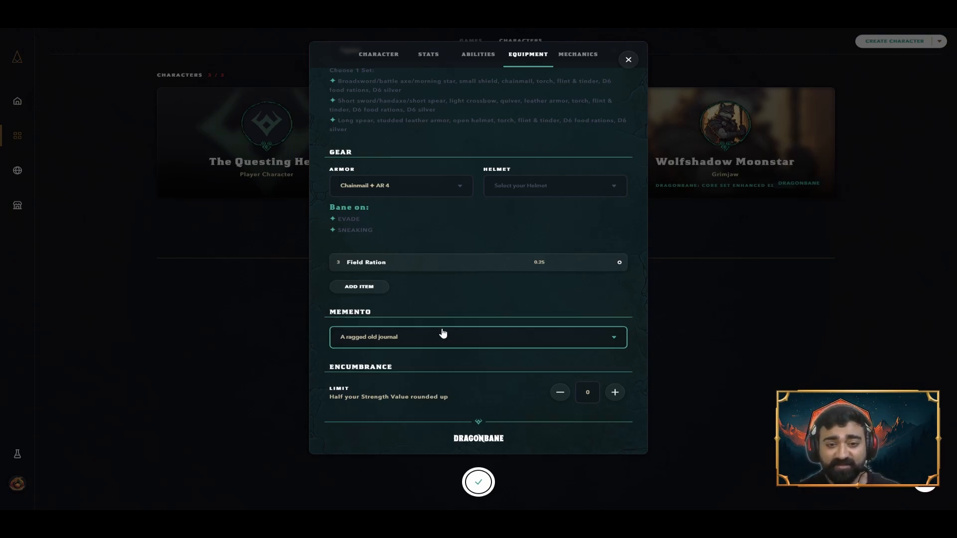
Search the items available for the character's gear with a Sword filter, remove the filter and return to the equipment
scroll(443, 332, up, 1)
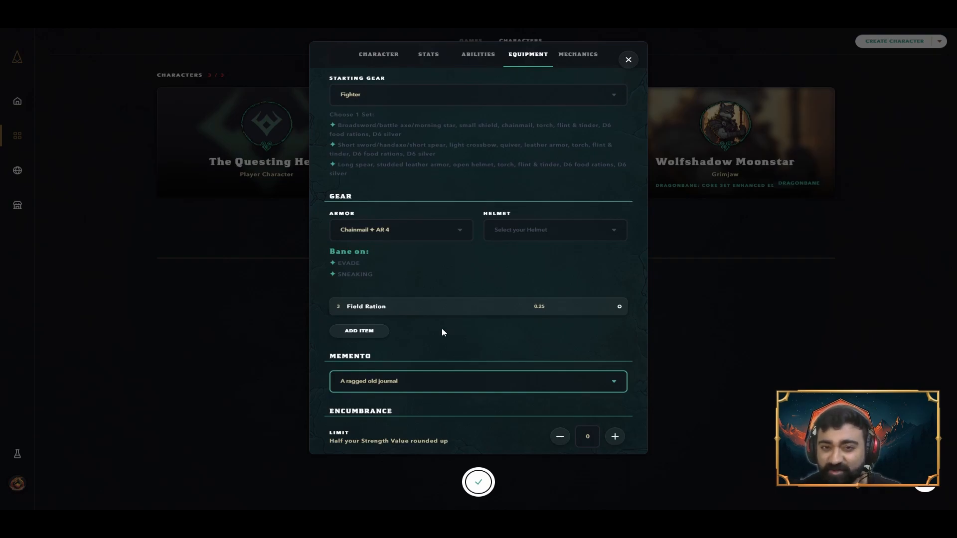
scroll(518, 294, up, 2)
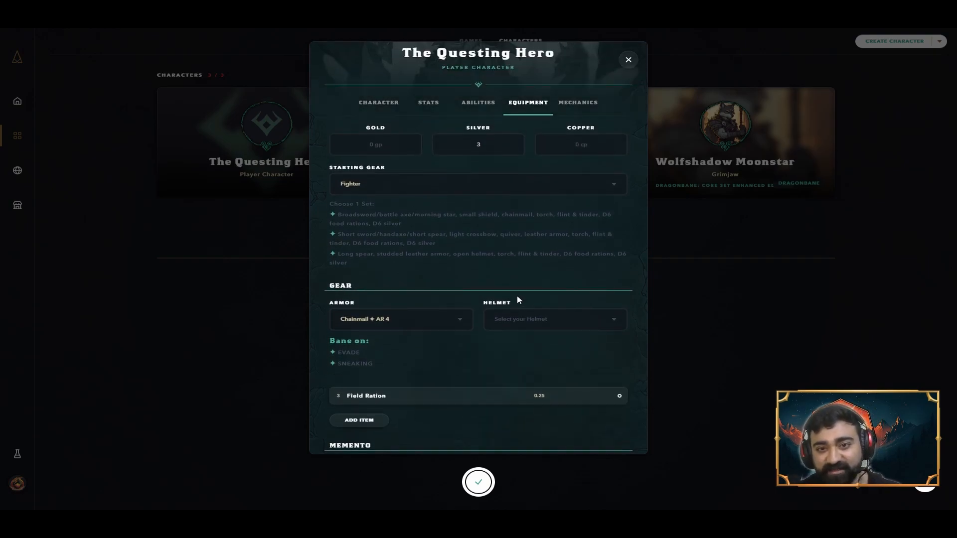
scroll(517, 298, up, 2)
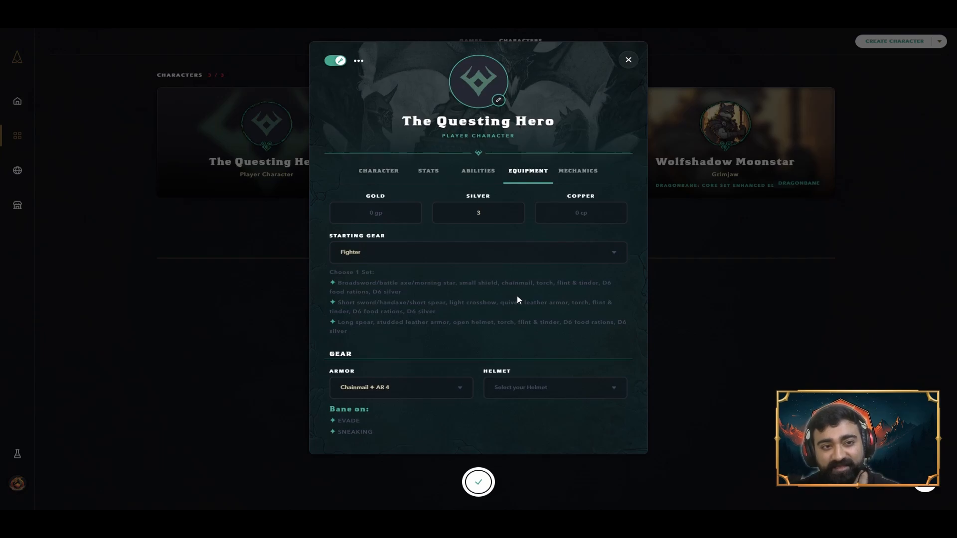
scroll(526, 291, down, 4)
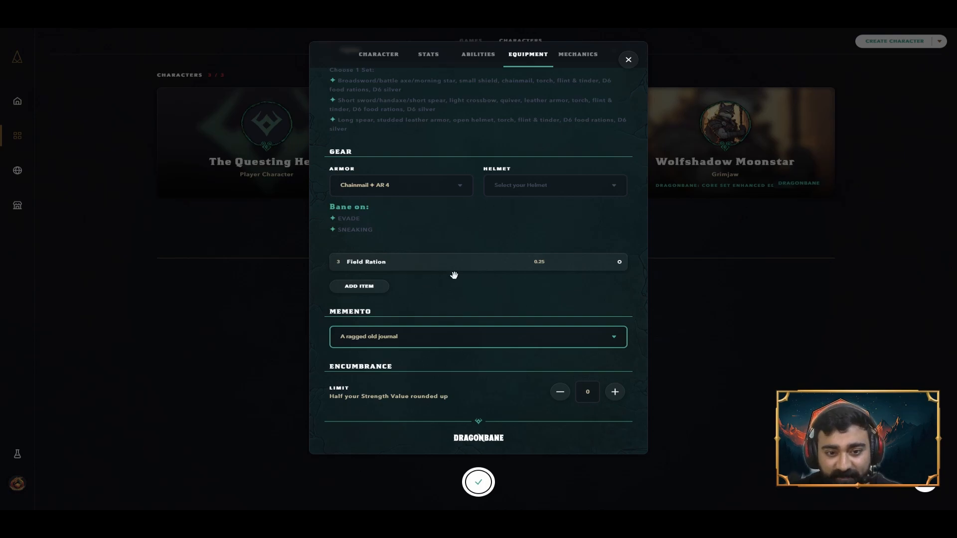
scroll(444, 280, up, 2)
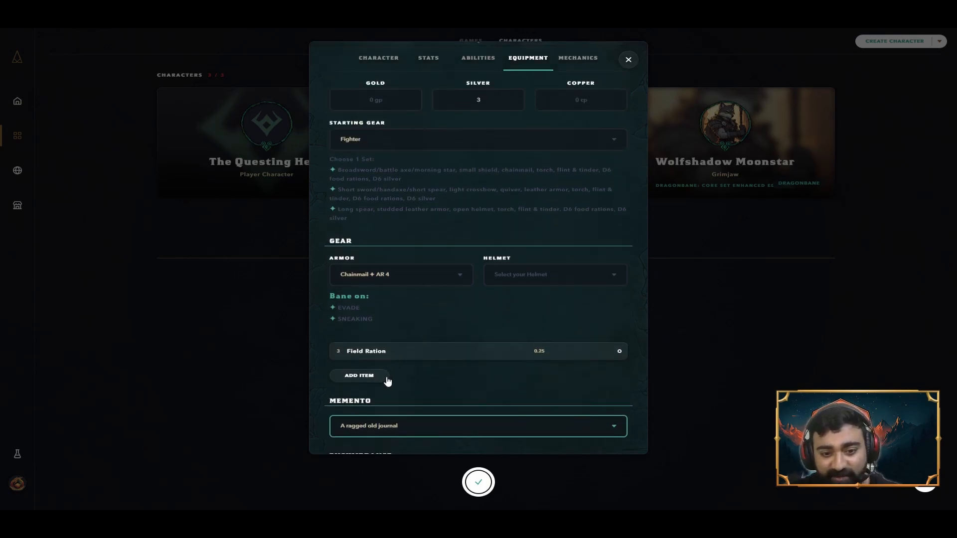
click(383, 376)
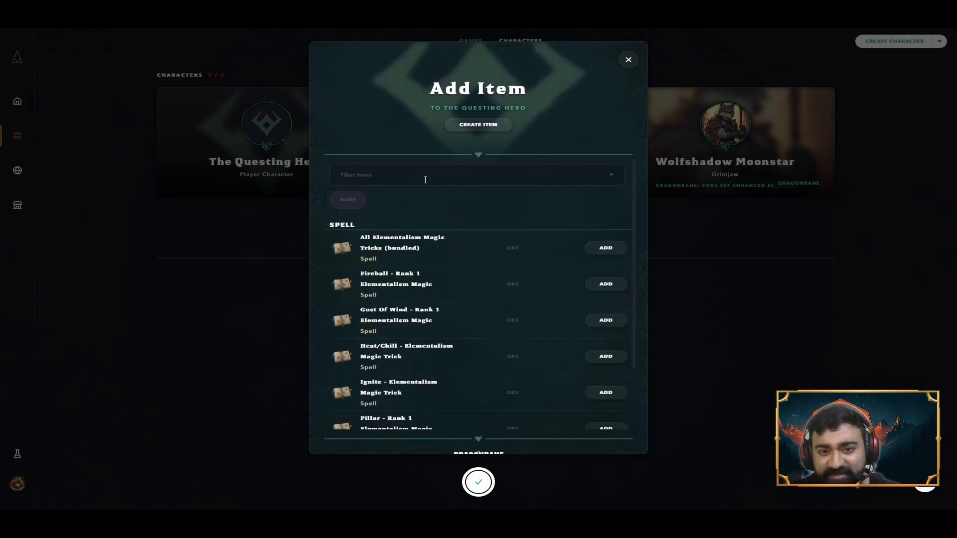
click(422, 175)
text(Sword)
key(Return)
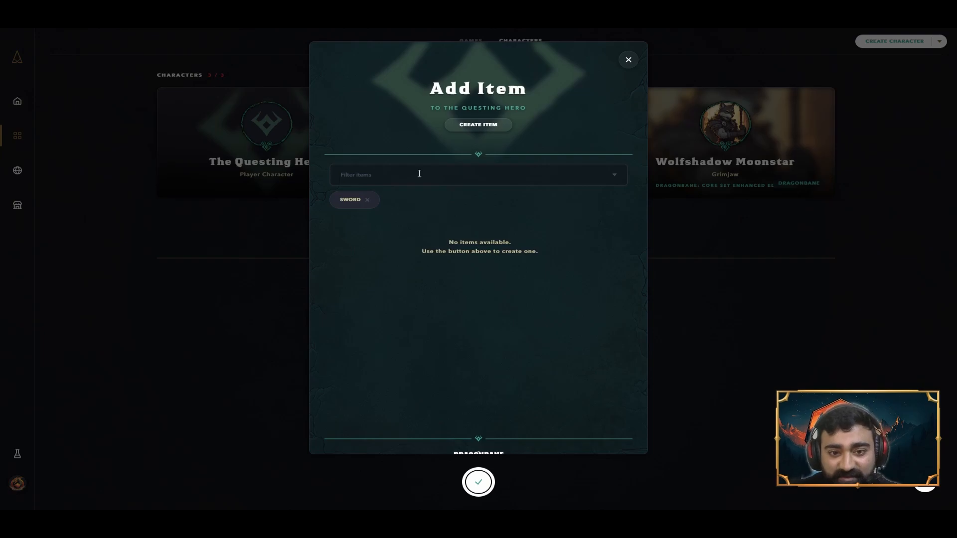
click(370, 202)
click(628, 60)
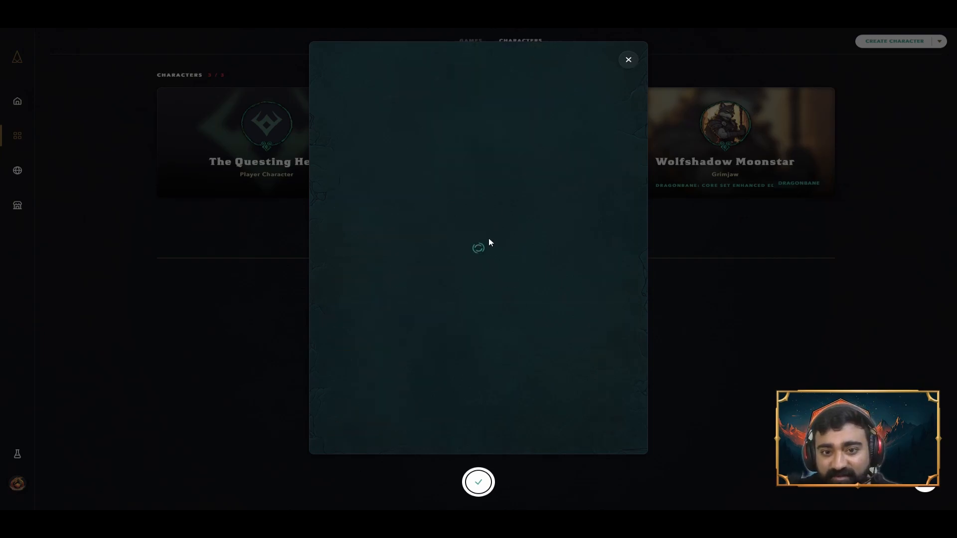
click(529, 175)
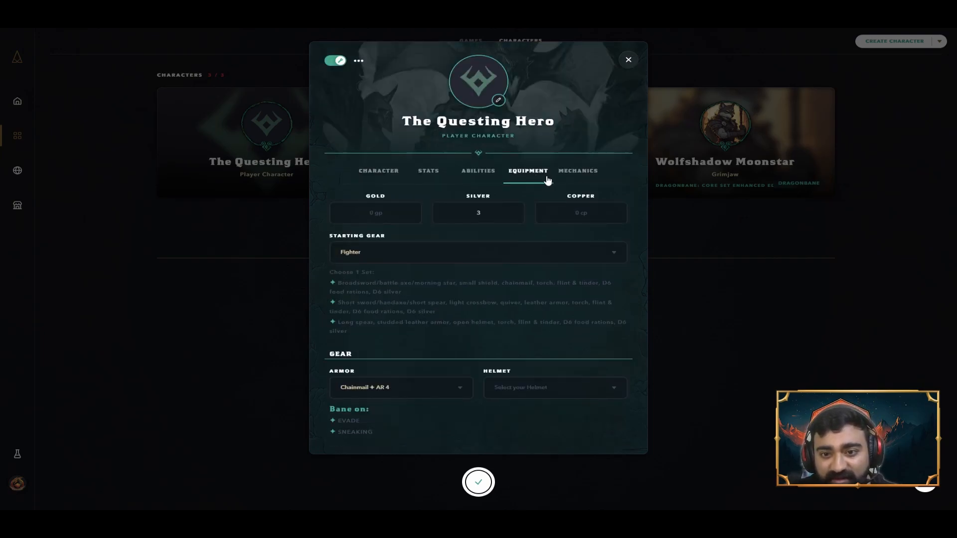
Examine the character's mechanics, covering the player bar trackers, tracker panel, actions and tactical token settings
click(575, 177)
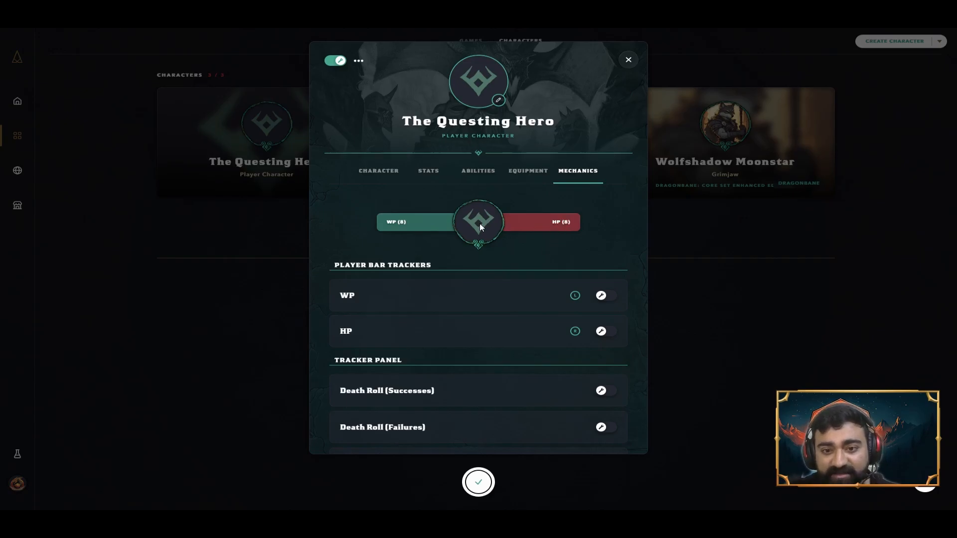
scroll(574, 271, down, 3)
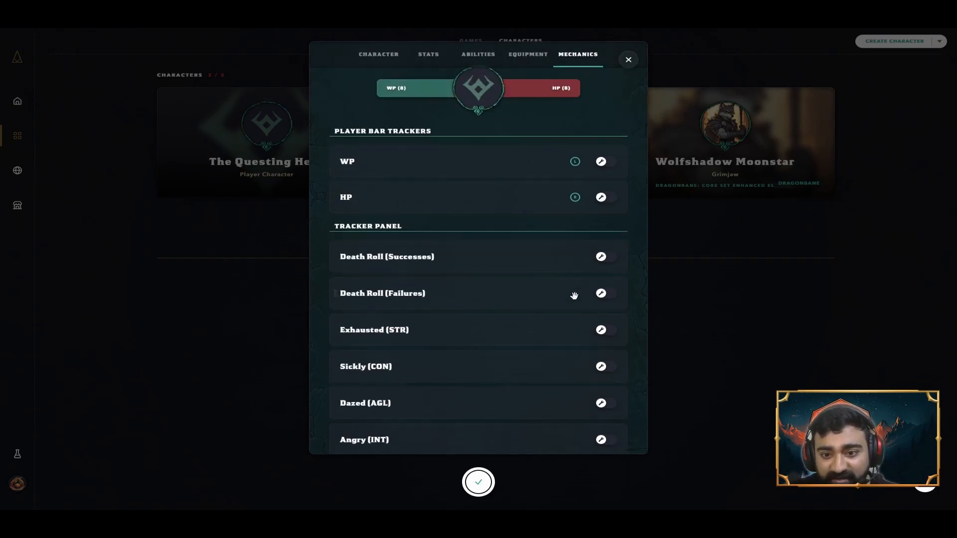
scroll(575, 296, down, 5)
scroll(575, 295, up, 2)
scroll(574, 295, down, 3)
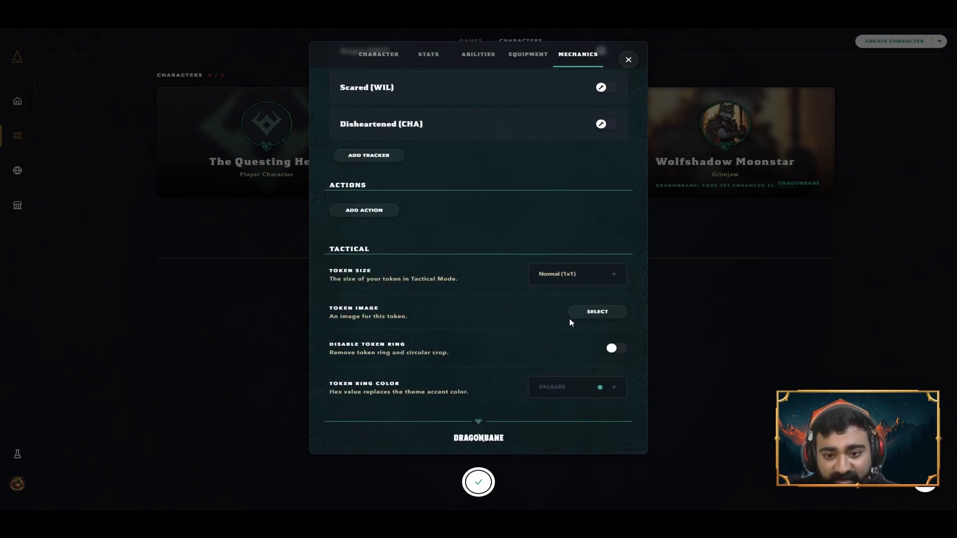
scroll(592, 326, up, 1)
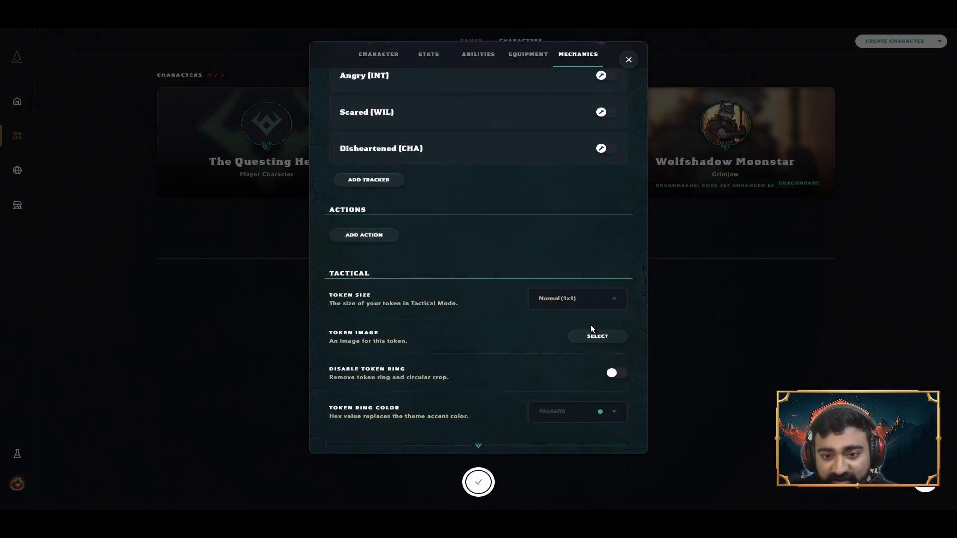
scroll(591, 328, up, 6)
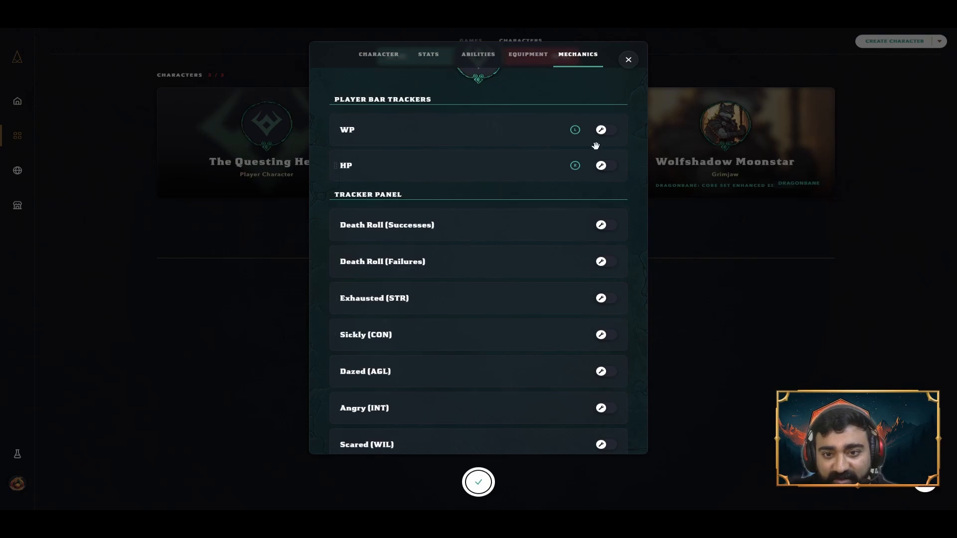
Set both the current point value and the maximum value of the WP tracker to 15
click(602, 129)
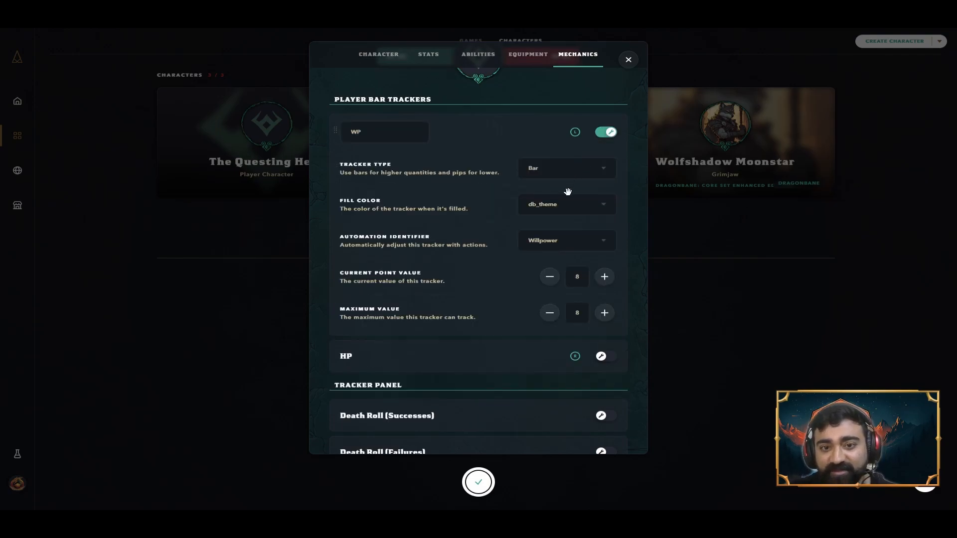
click(605, 277)
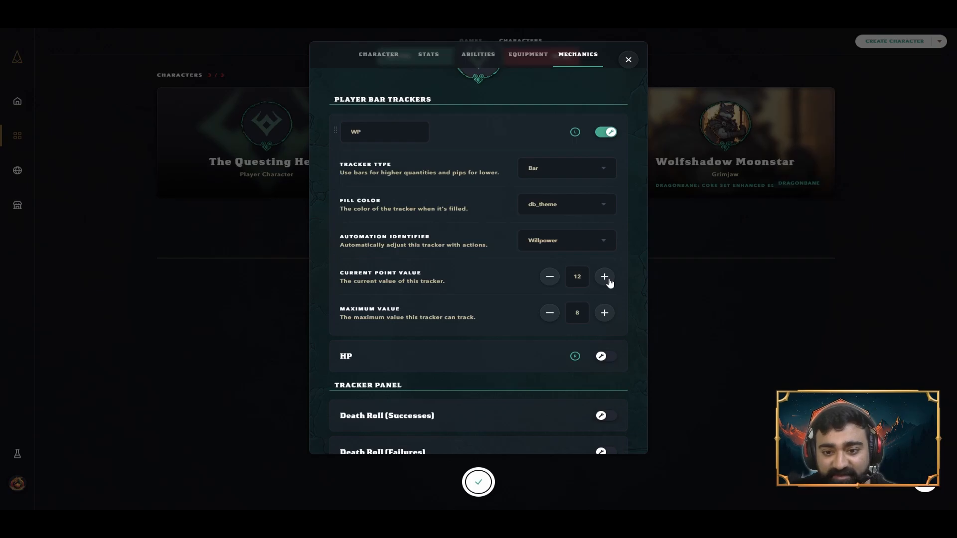
click(605, 313)
click(605, 313)
click(605, 314)
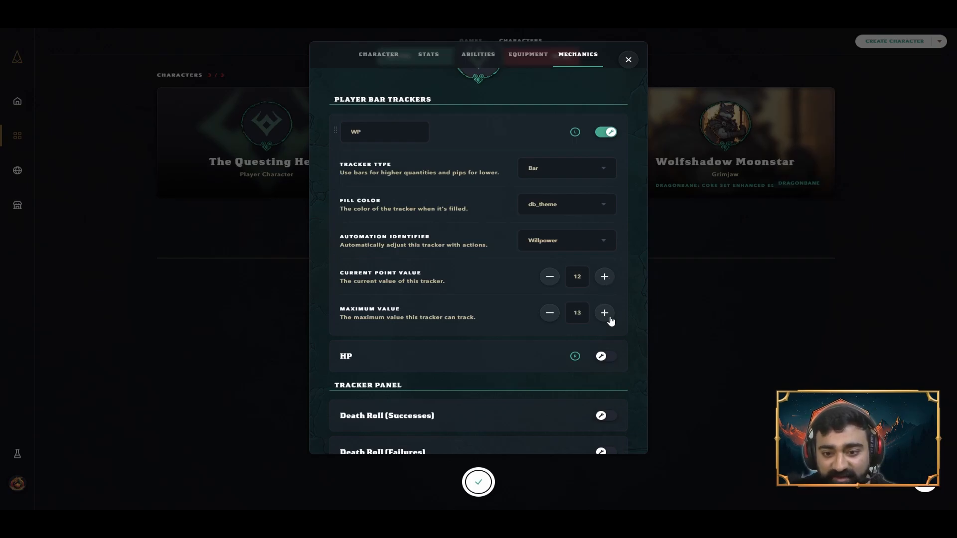
click(604, 313)
click(604, 313)
click(605, 313)
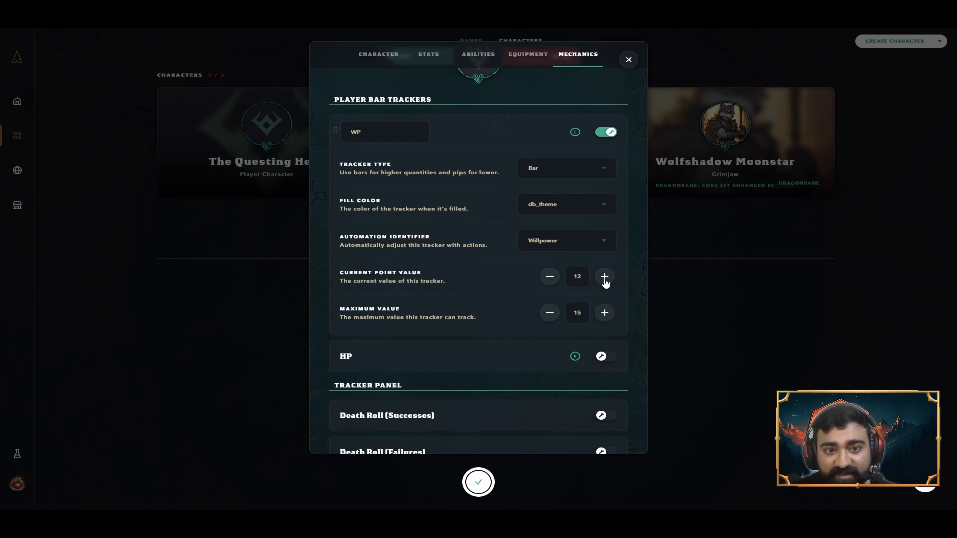
scroll(588, 269, up, 3)
scroll(585, 264, down, 4)
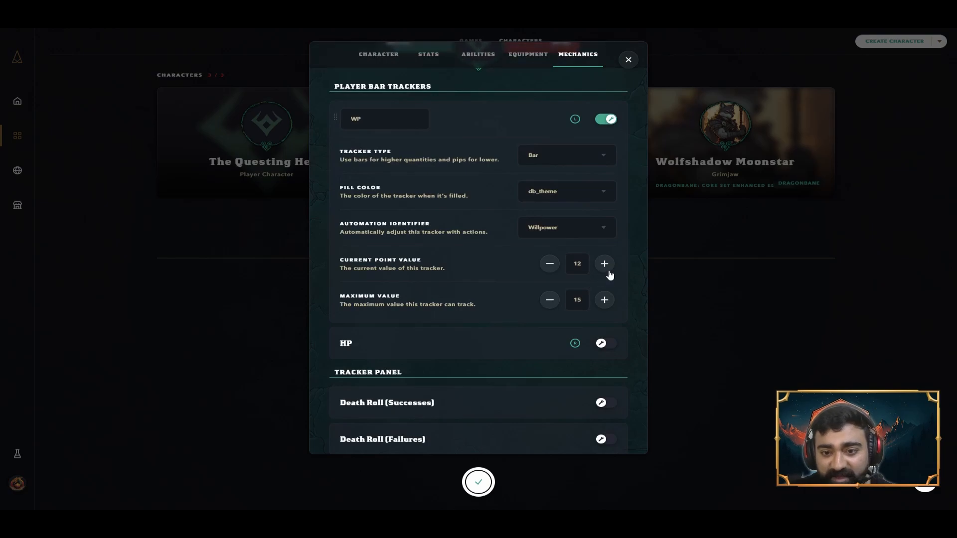
click(607, 270)
click(608, 271)
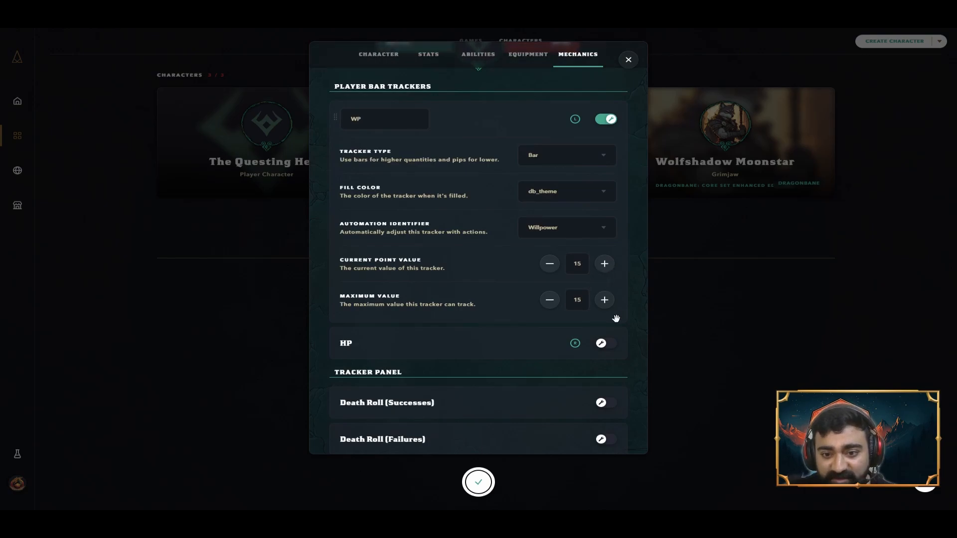
Check the character's attributes in the stats and set the HP tracker's current and maximum values to 17
scroll(605, 241, up, 3)
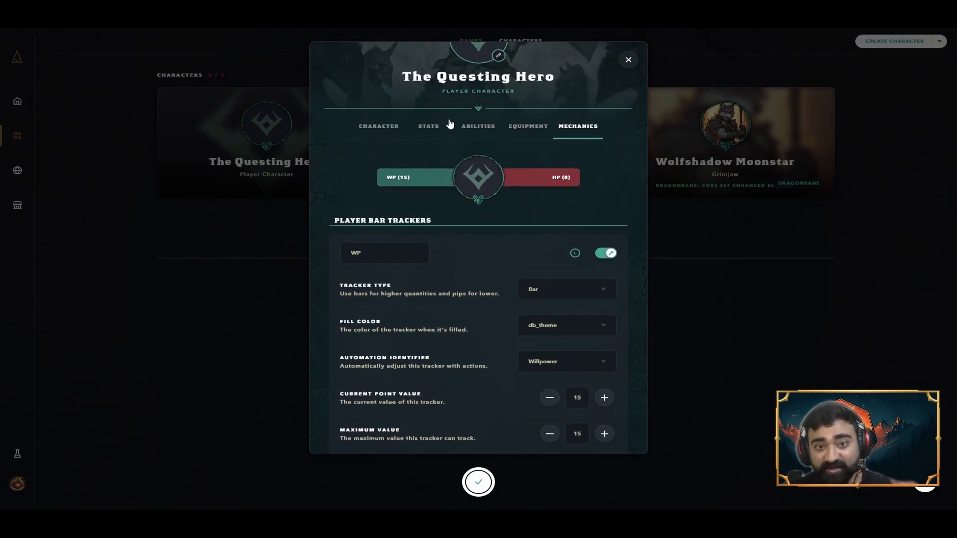
click(434, 130)
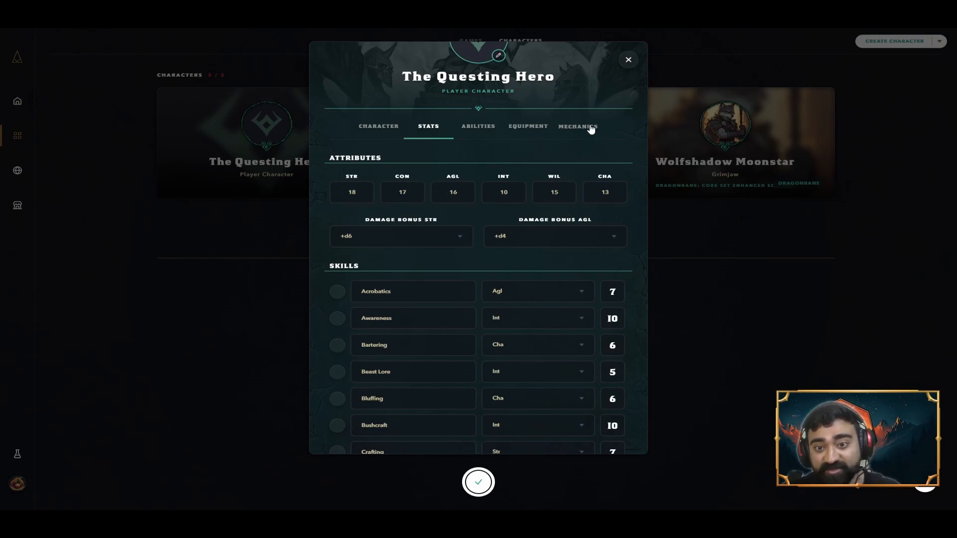
click(592, 128)
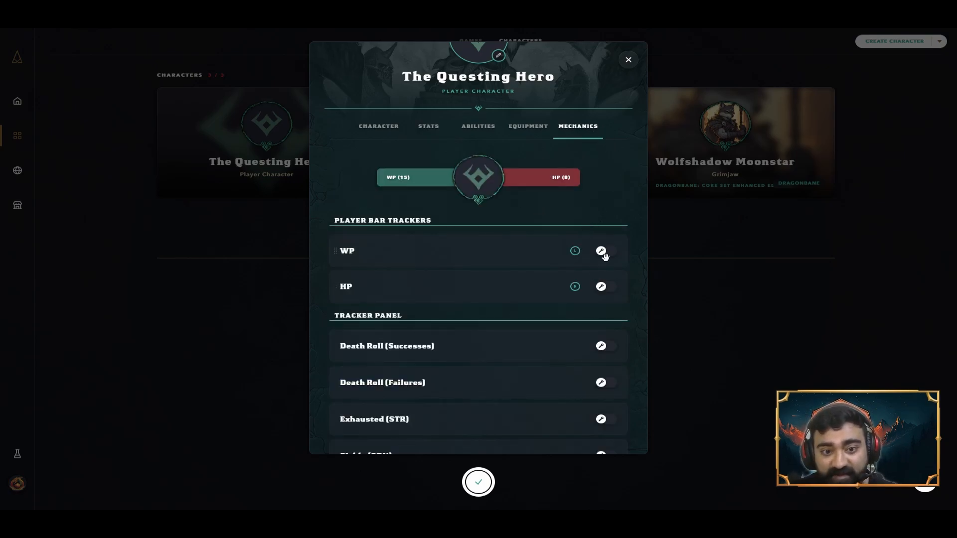
click(603, 253)
scroll(606, 269, down, 5)
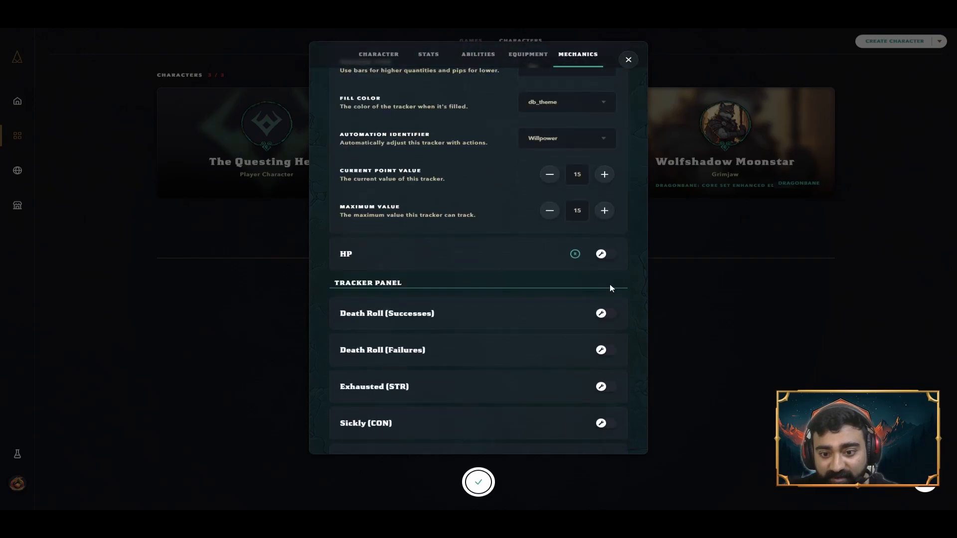
click(608, 256)
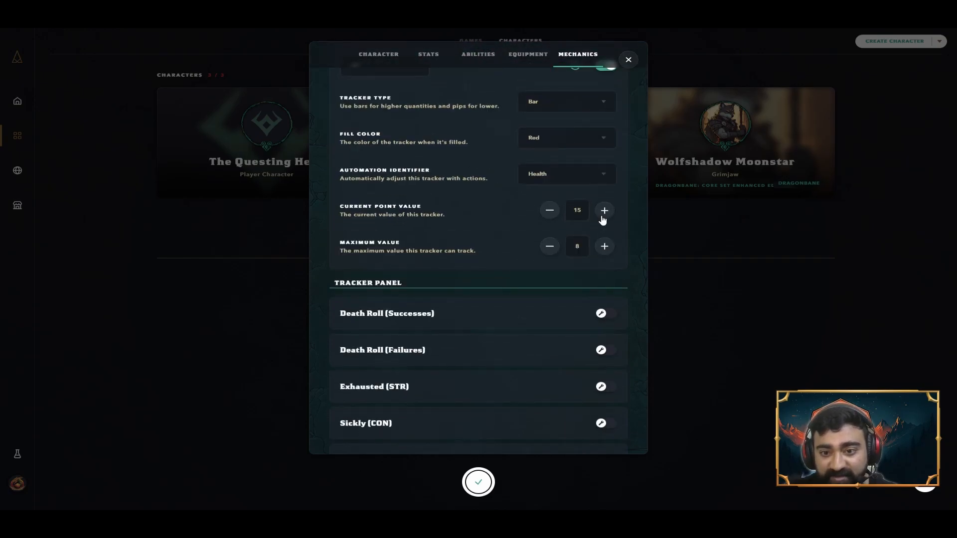
click(603, 217)
click(605, 247)
click(605, 248)
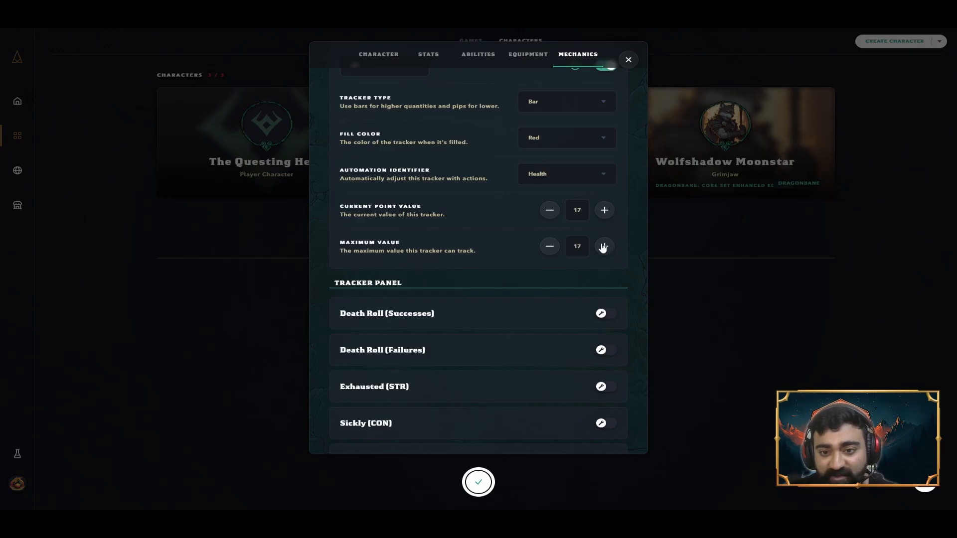
Review the remaining trackers and tactical token settings and close the character's editor
scroll(604, 250, up, 4)
scroll(603, 248, down, 10)
scroll(500, 409, down, 3)
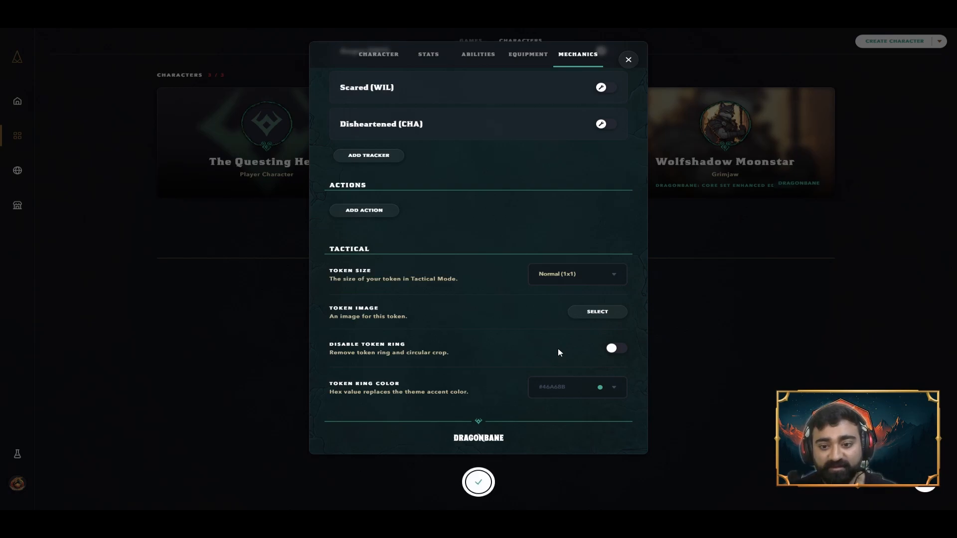
key(Escape)
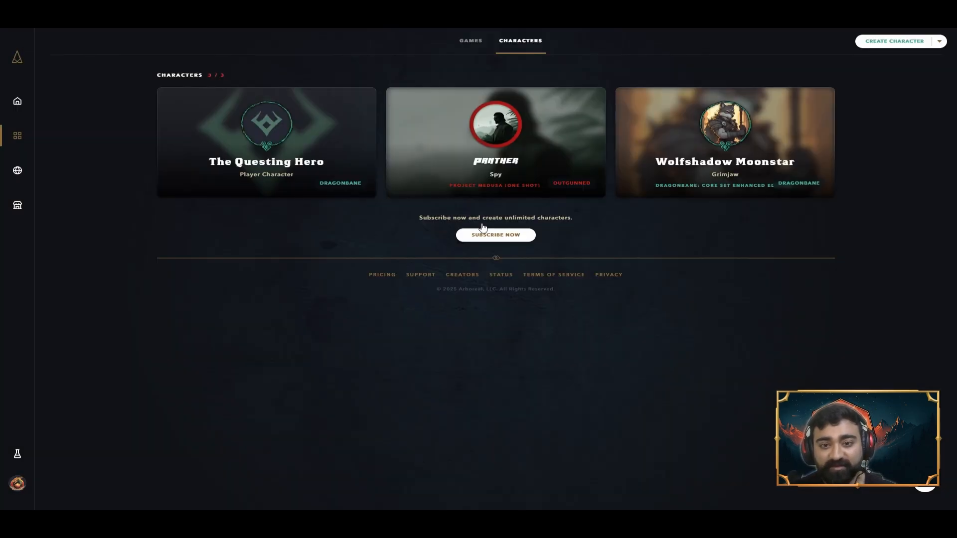
Reopen The Questing Hero from the character list and view its finished stats
click(344, 158)
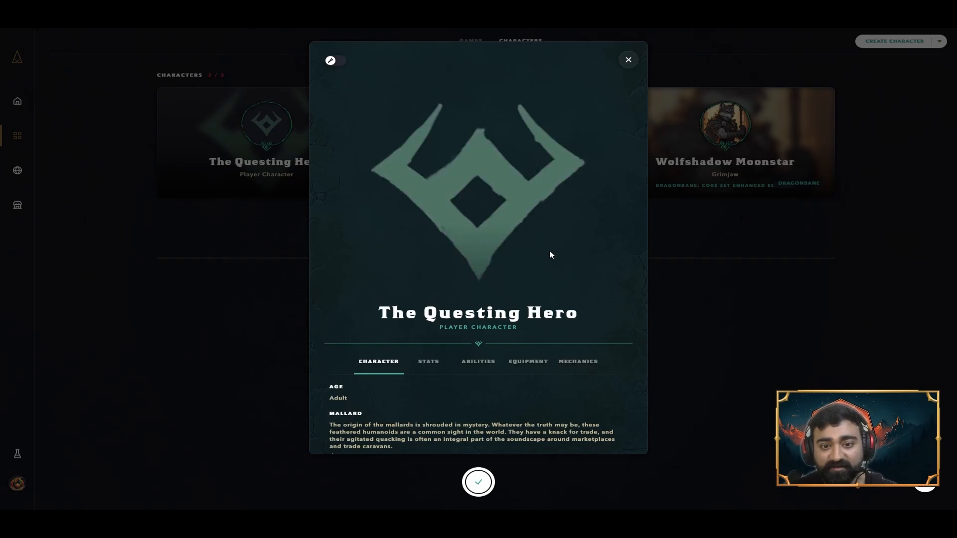
scroll(528, 239, down, 3)
click(485, 190)
click(443, 190)
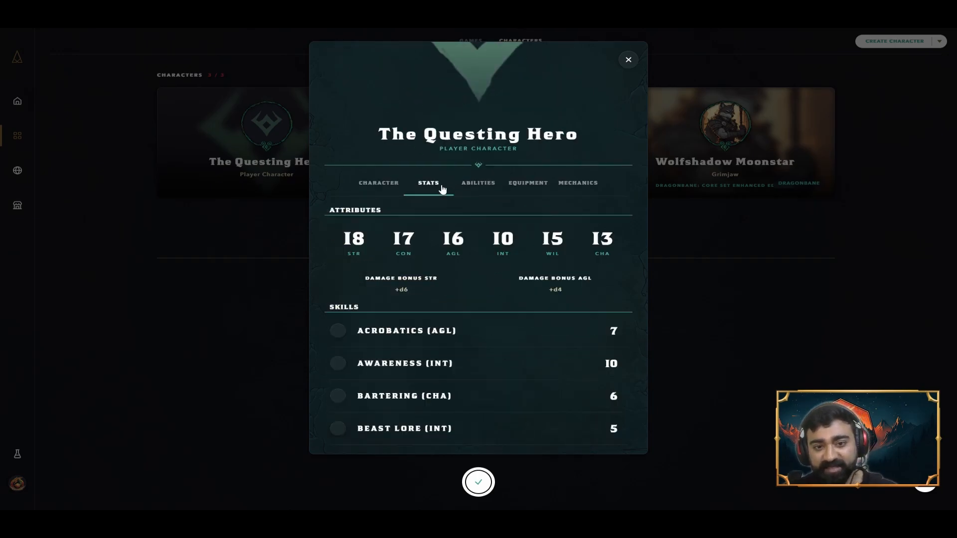
Review The Questing Hero's attributes and skill values, and the coins, gear, memento and encumbrance in the equipment section
scroll(524, 240, down, 6)
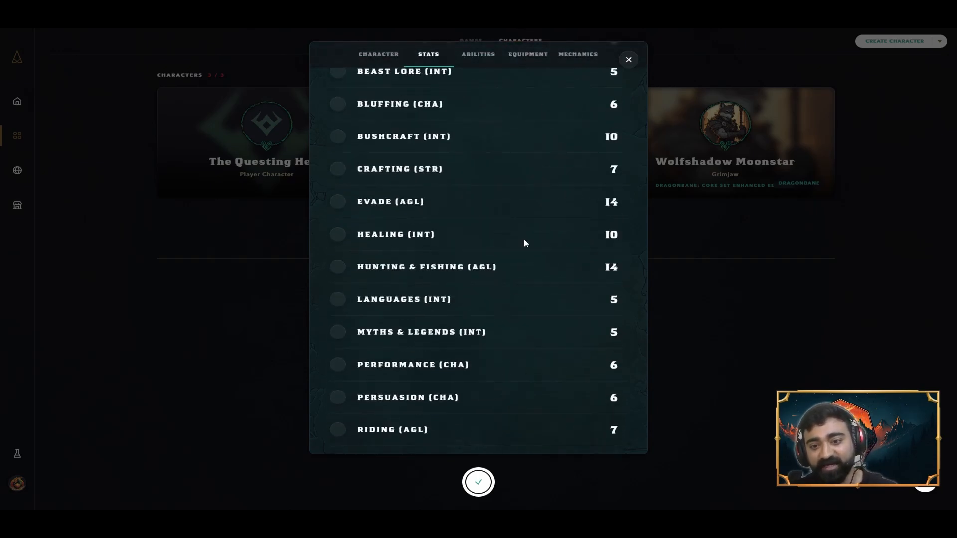
scroll(525, 241, up, 7)
scroll(472, 249, down, 6)
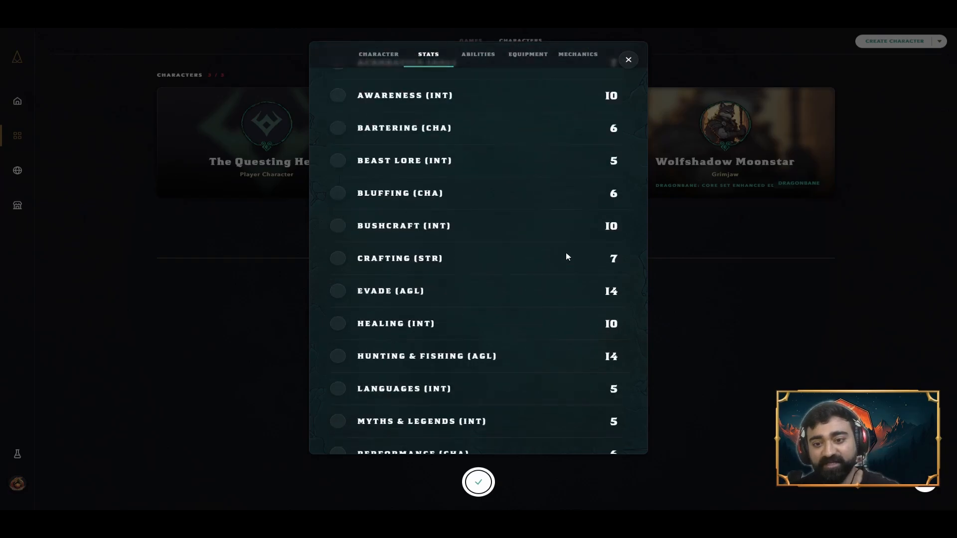
scroll(566, 253, up, 6)
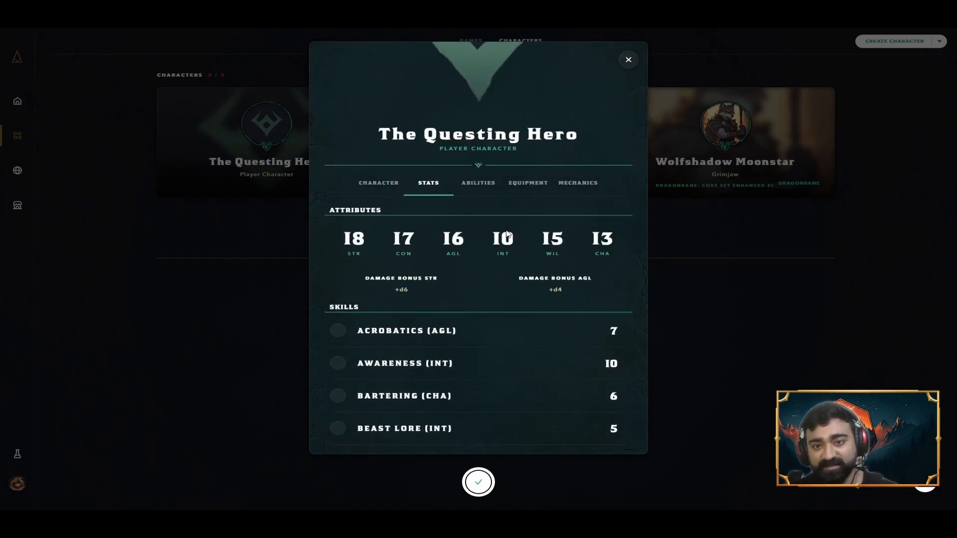
click(537, 191)
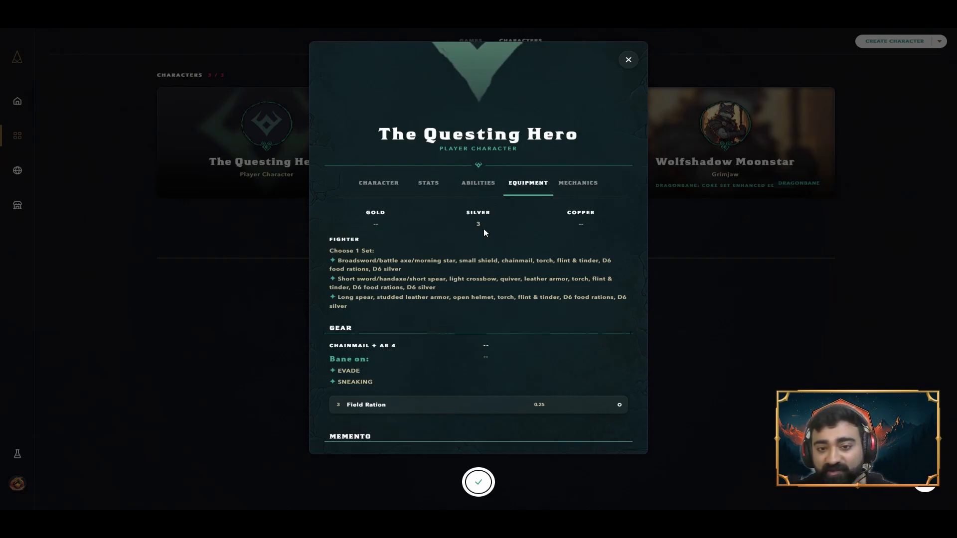
scroll(483, 230, down, 3)
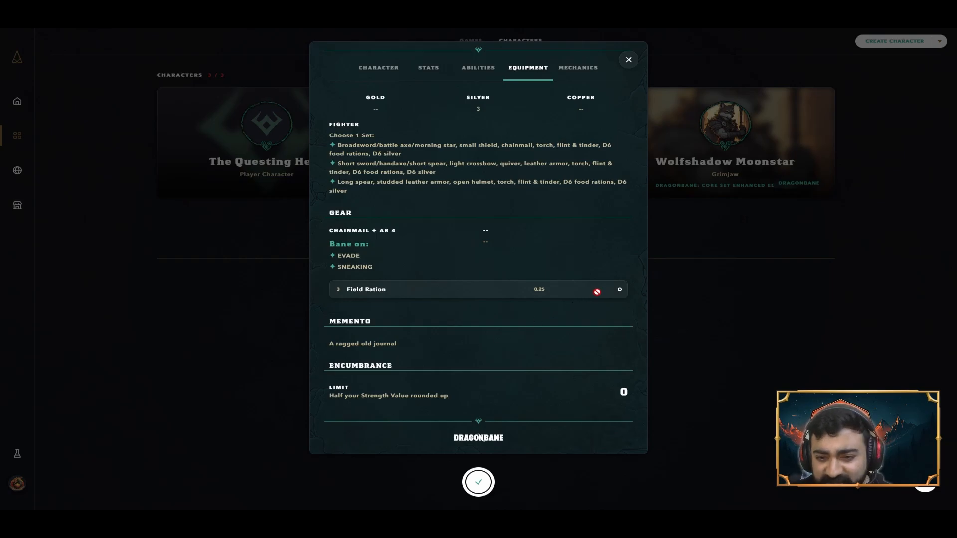
scroll(526, 143, up, 6)
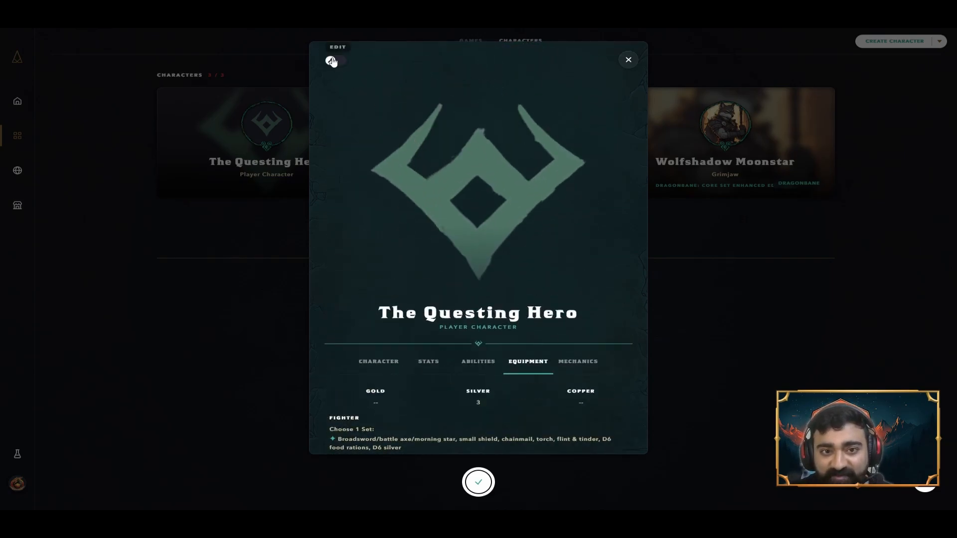
Switch the character sheet to edit mode, check the character details and equipment fields, and close the sheet
click(331, 61)
scroll(524, 249, down, 5)
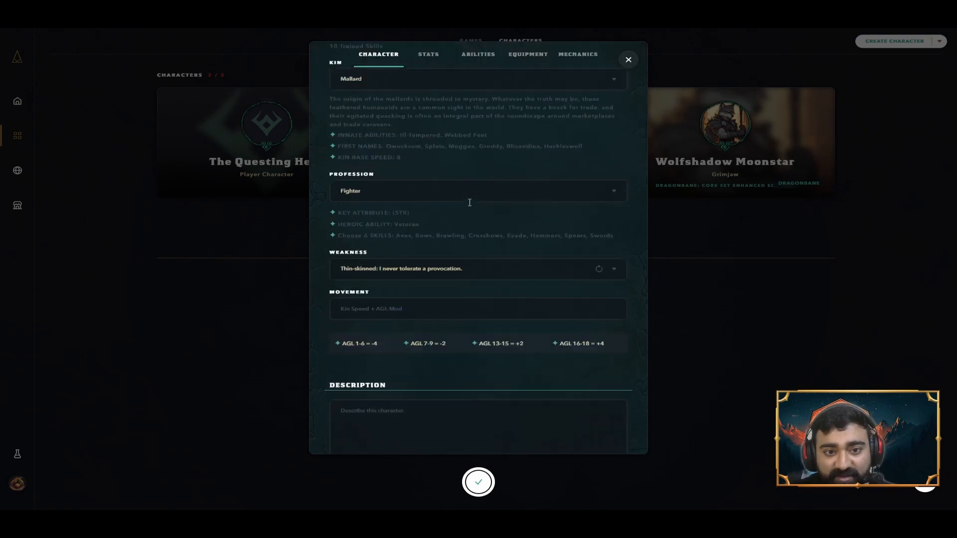
scroll(469, 209, down, 5)
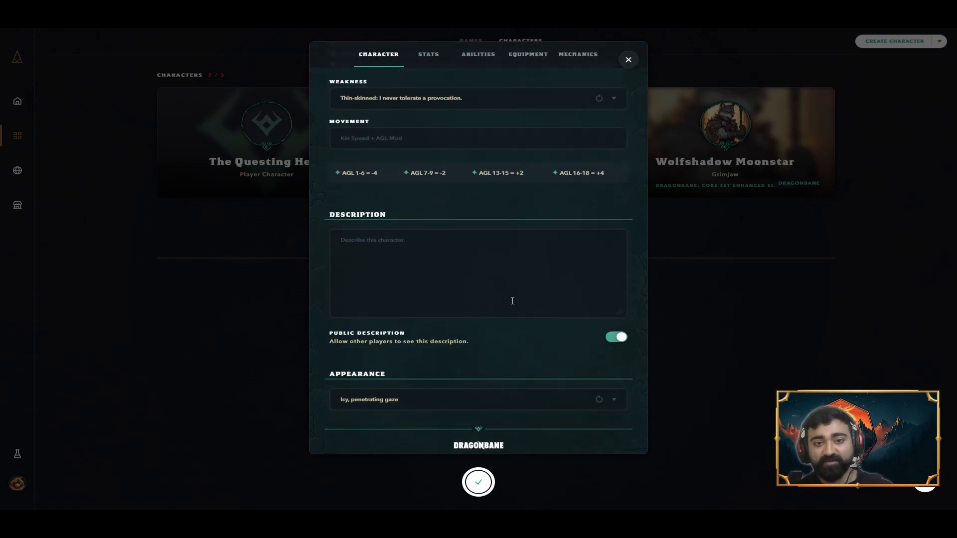
scroll(512, 300, up, 5)
click(525, 48)
scroll(484, 247, down, 3)
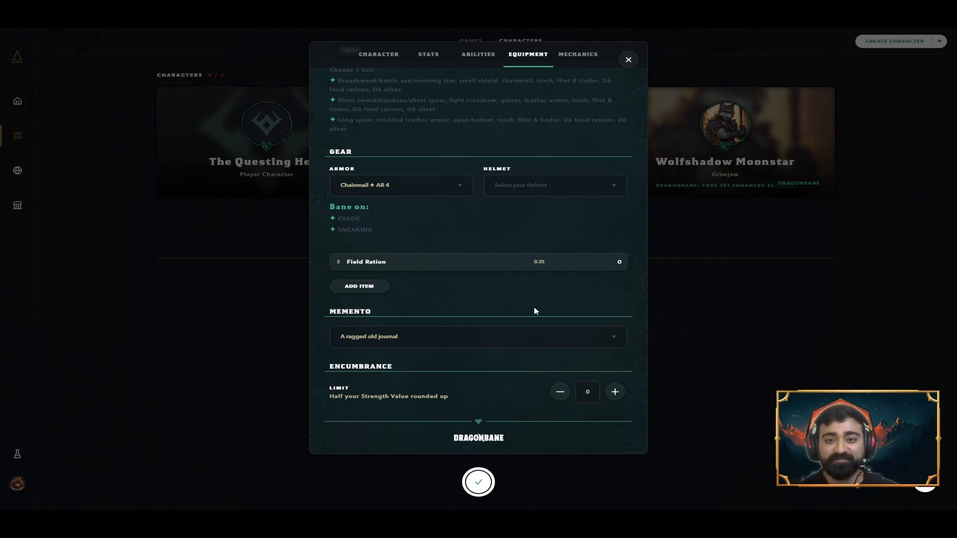
click(491, 488)
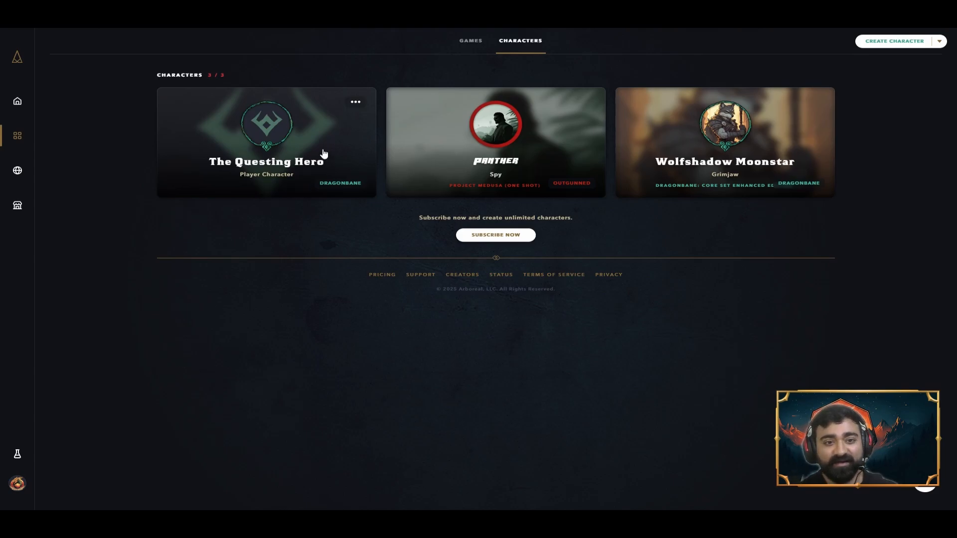